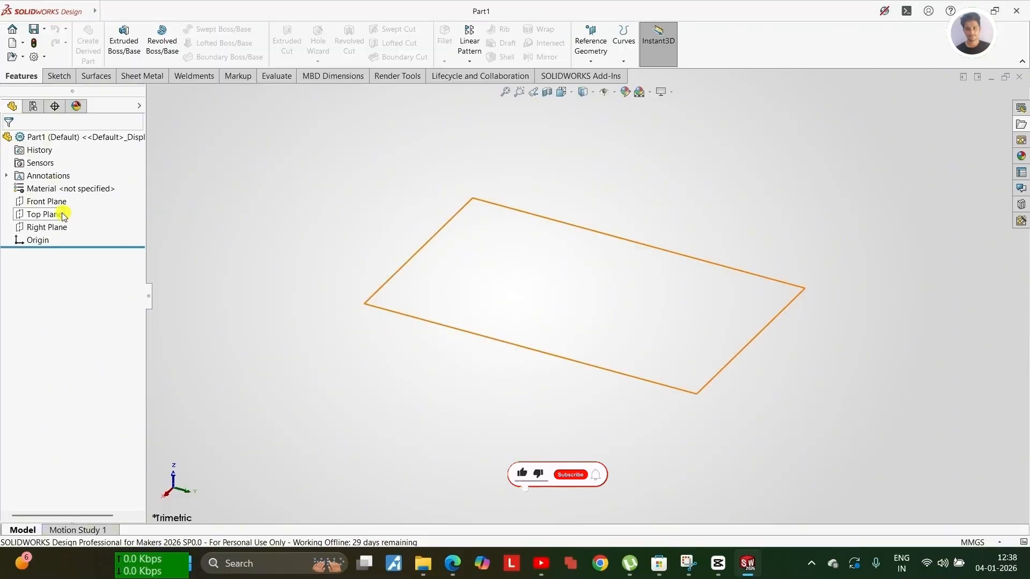
Make the Top Plane visible in the graphics area.
click(48, 214)
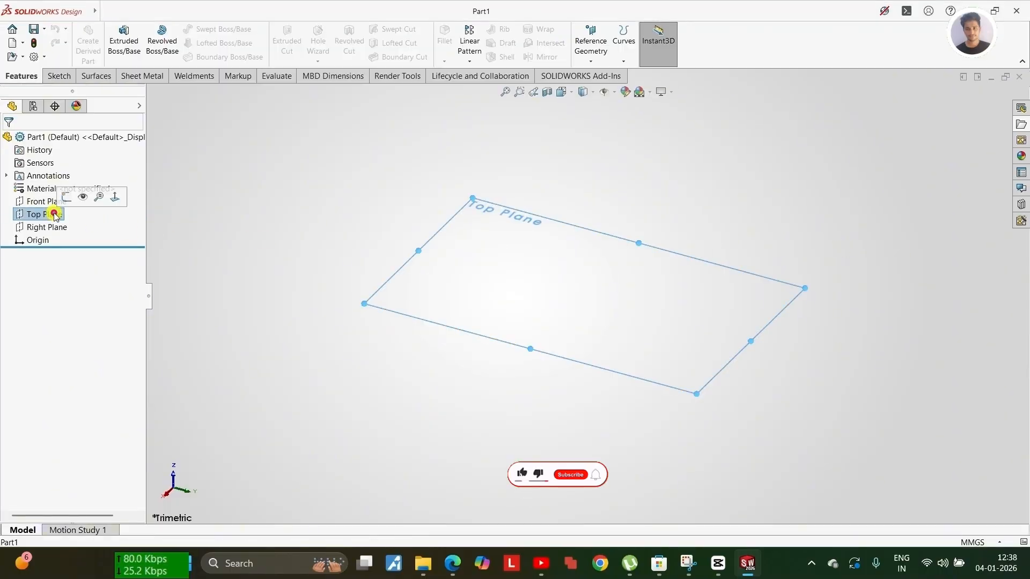
click(83, 197)
key(f)
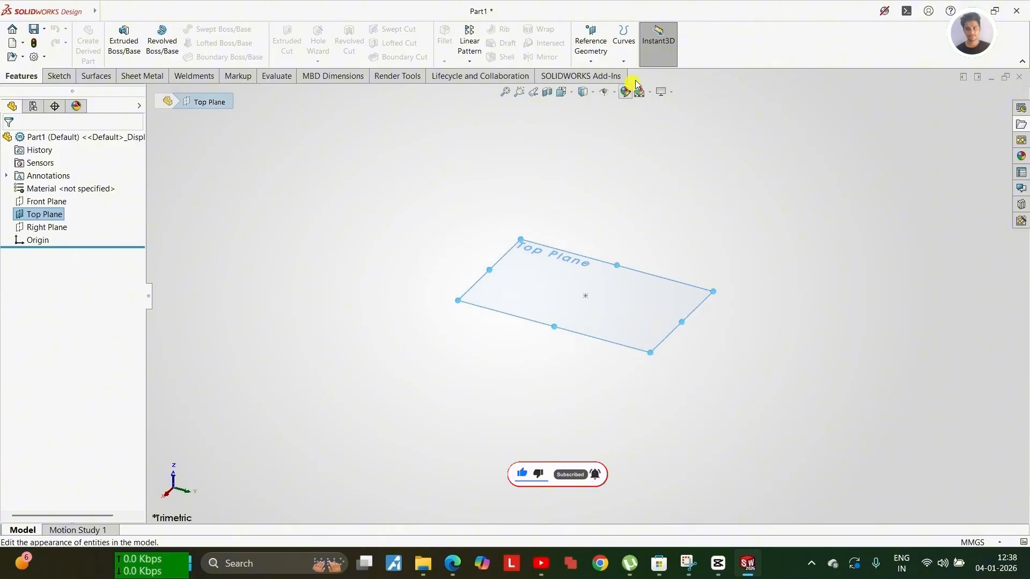
Create a reference plane offset 150 mm above the Top Plane.
click(591, 60)
click(594, 71)
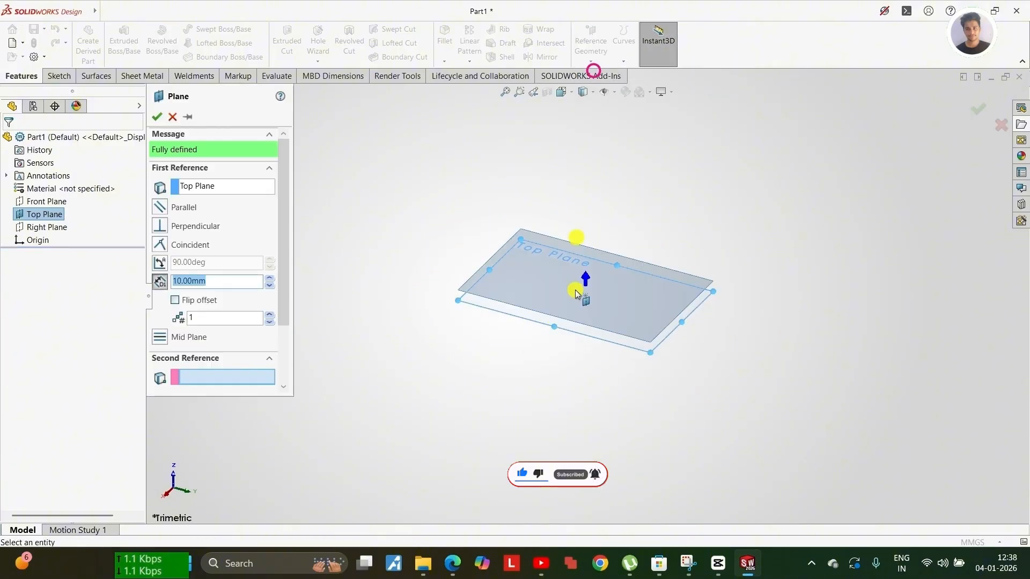
drag(214, 280, 166, 282)
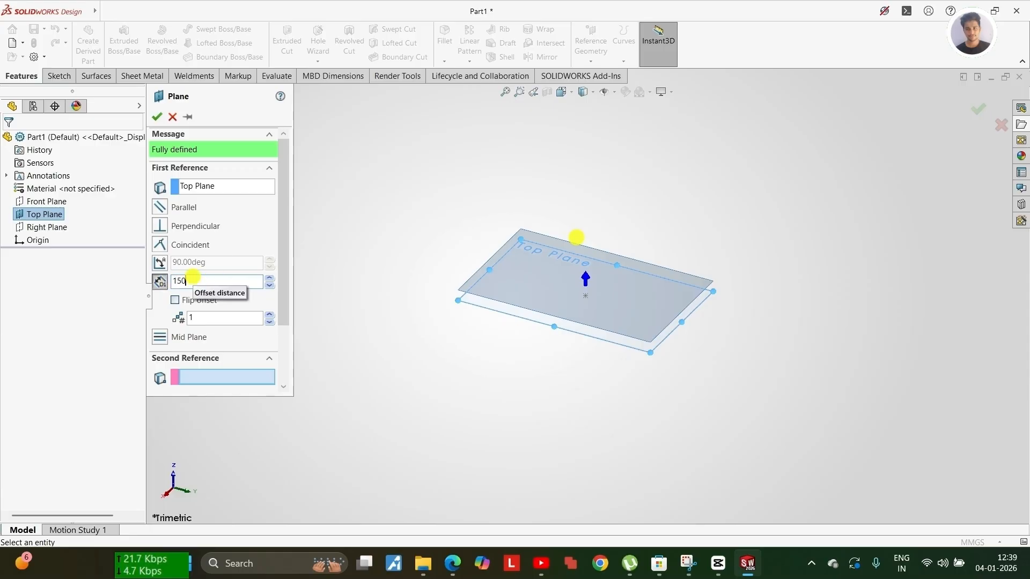
key(Return)
scroll(581, 299, up, 4)
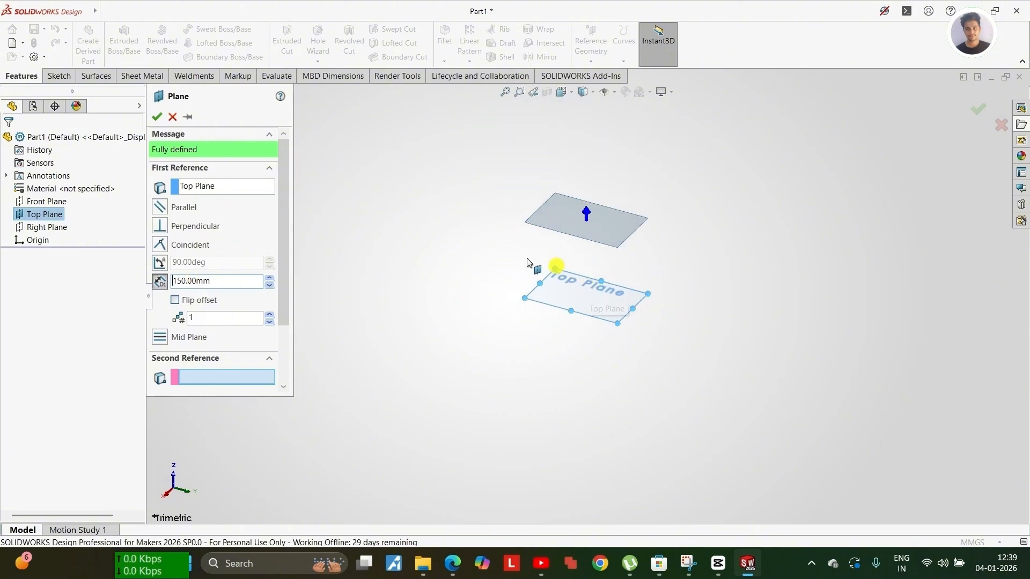
click(157, 116)
scroll(683, 285, down, 3)
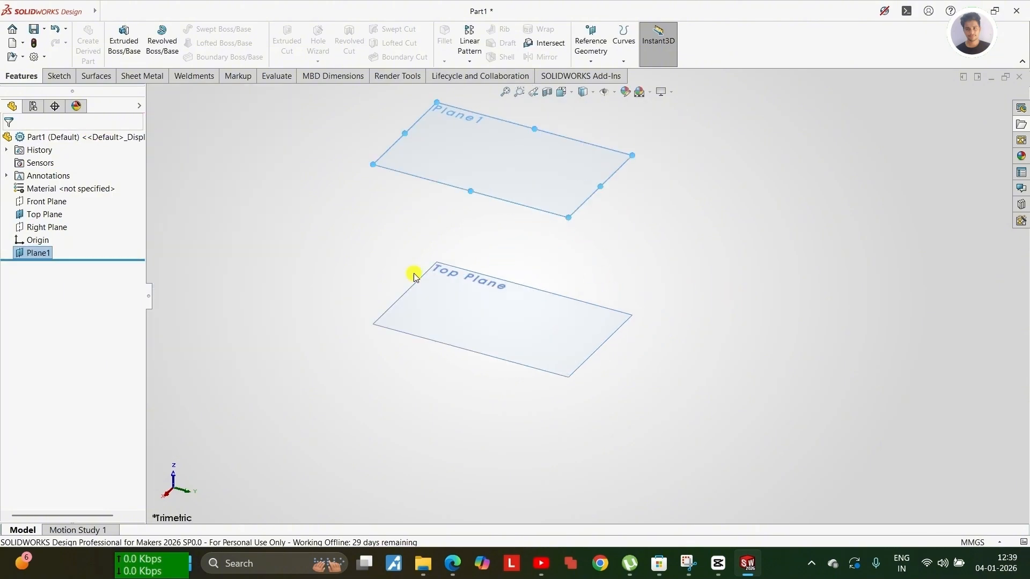
Hide the offset reference plane above the Top Plane.
click(28, 256)
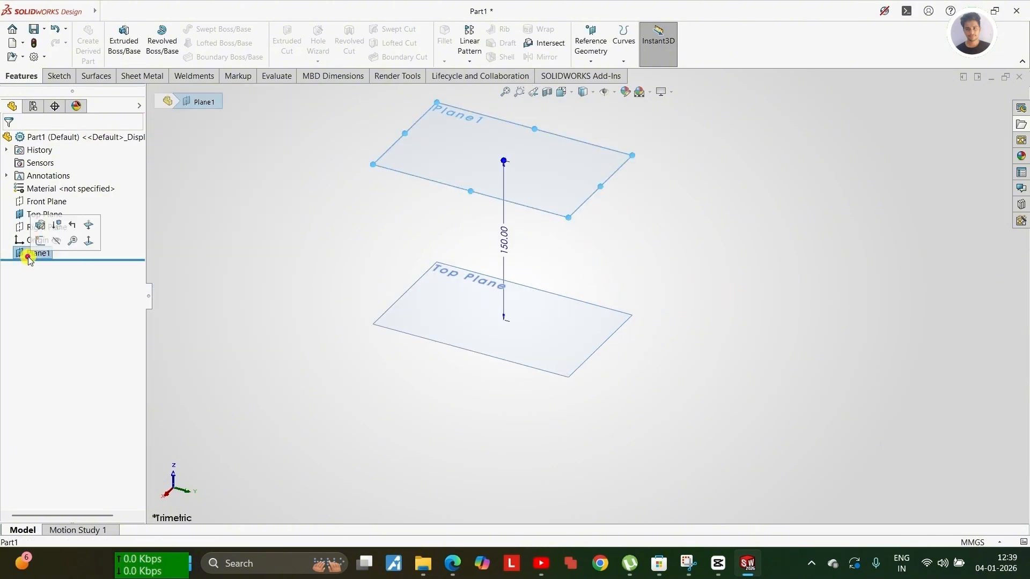
click(57, 241)
scroll(523, 332, up, 3)
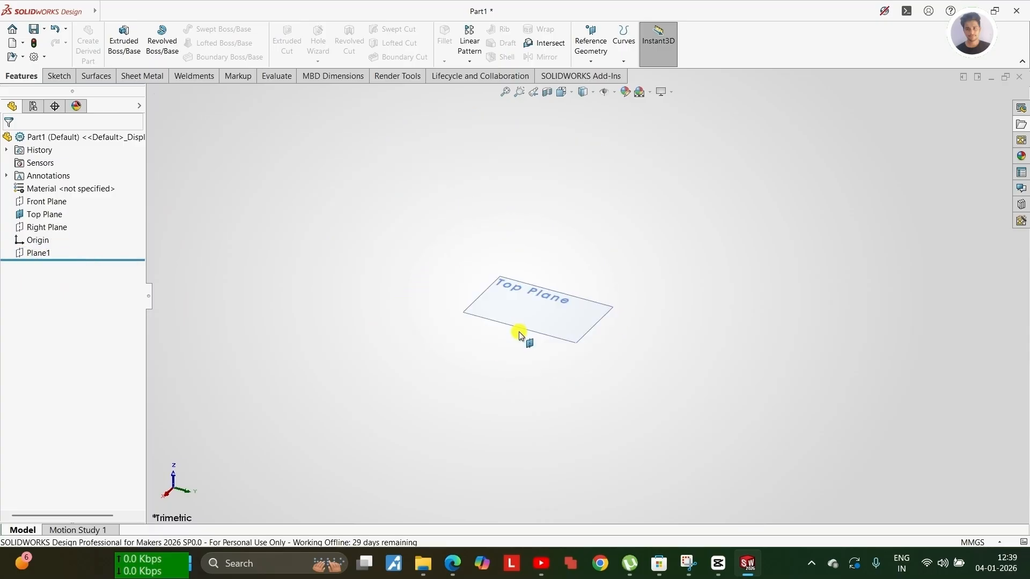
Sketch a center rectangle about 107 mm wide on the Top Plane, centred on the origin.
click(535, 316)
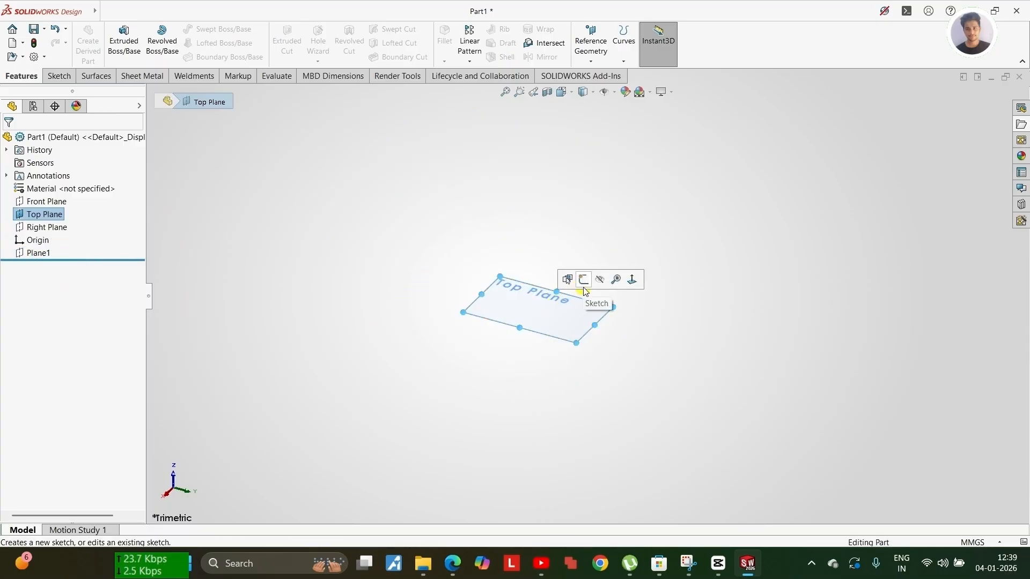
click(583, 282)
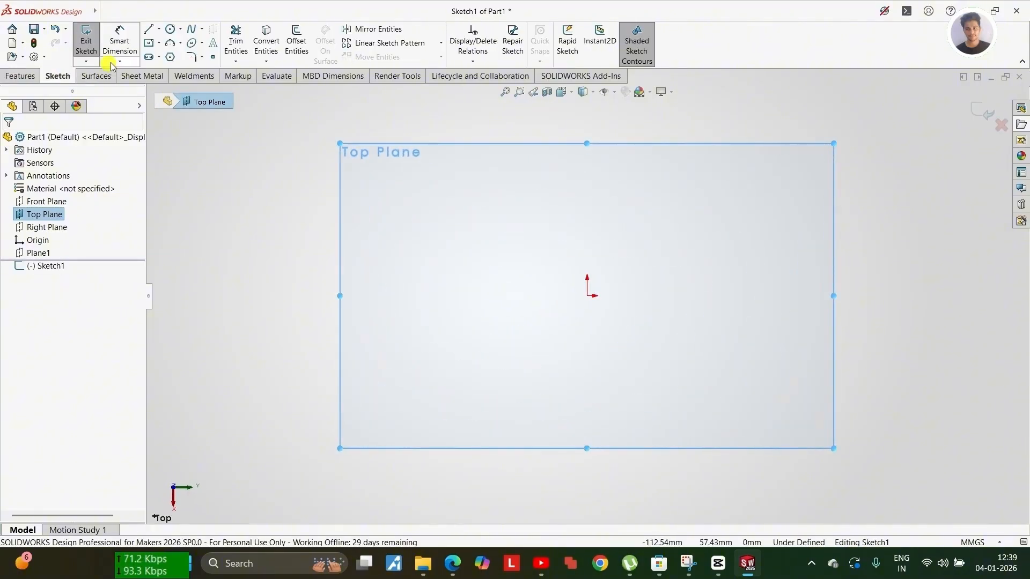
click(150, 45)
click(590, 295)
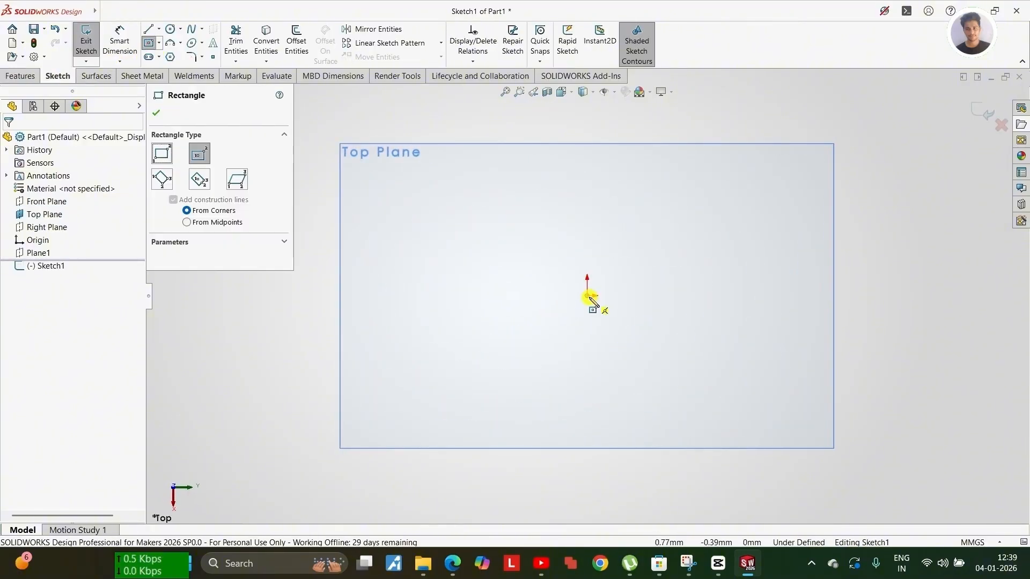
click(735, 242)
Dimension the rectangle's horizontal edge with Smart Dimension and set it to 500 mm.
right_drag(609, 208, 607, 134)
click(586, 240)
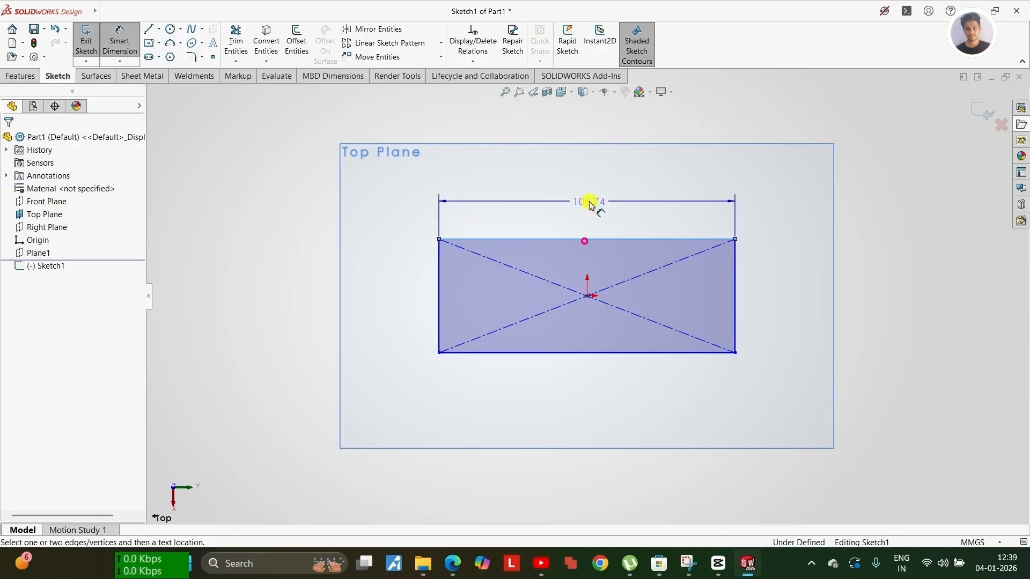
click(588, 203)
text(500)
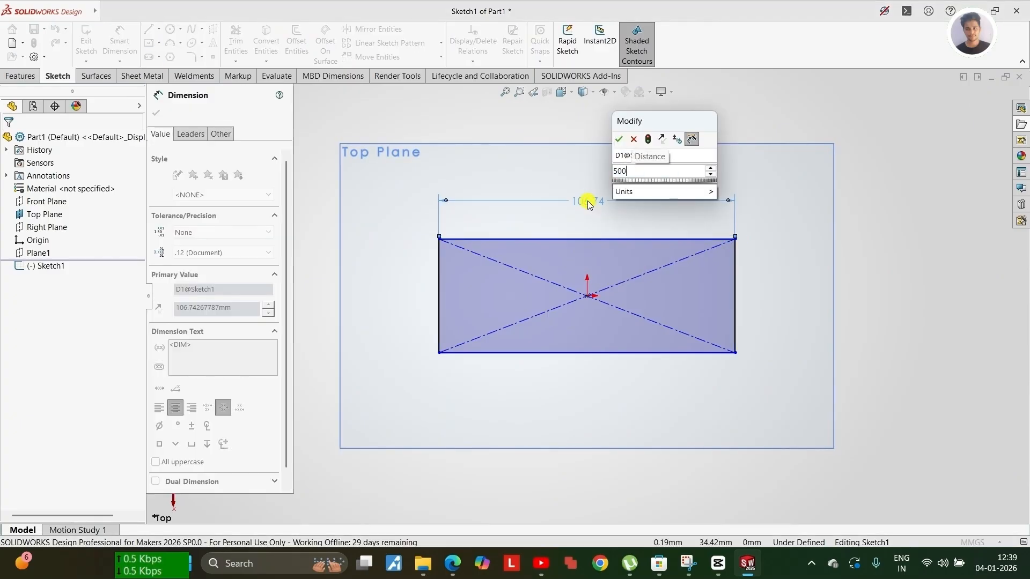
key(Return)
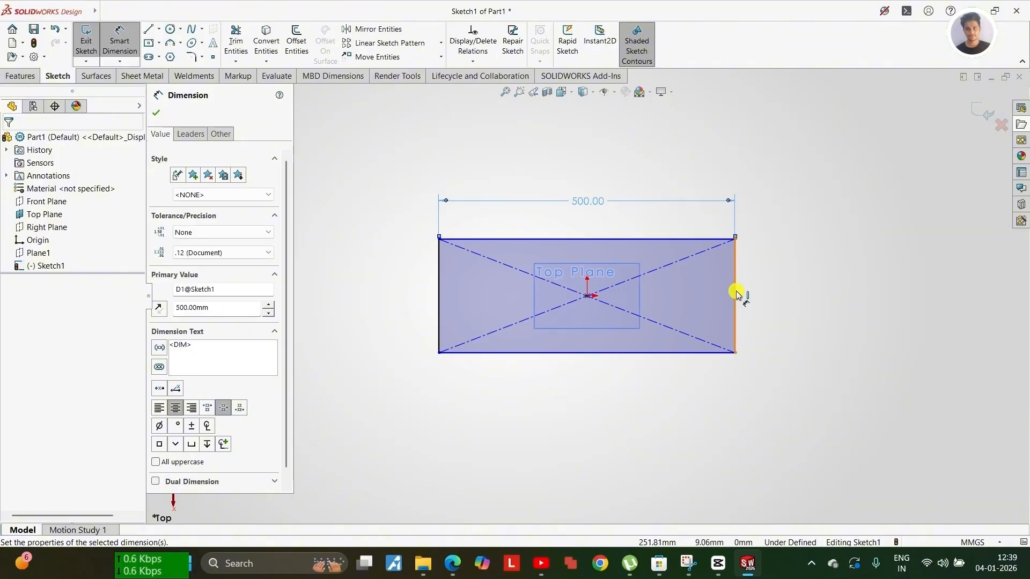
Dimension the rectangle's vertical edge as 250 mm and exit the sketch.
click(736, 294)
click(774, 292)
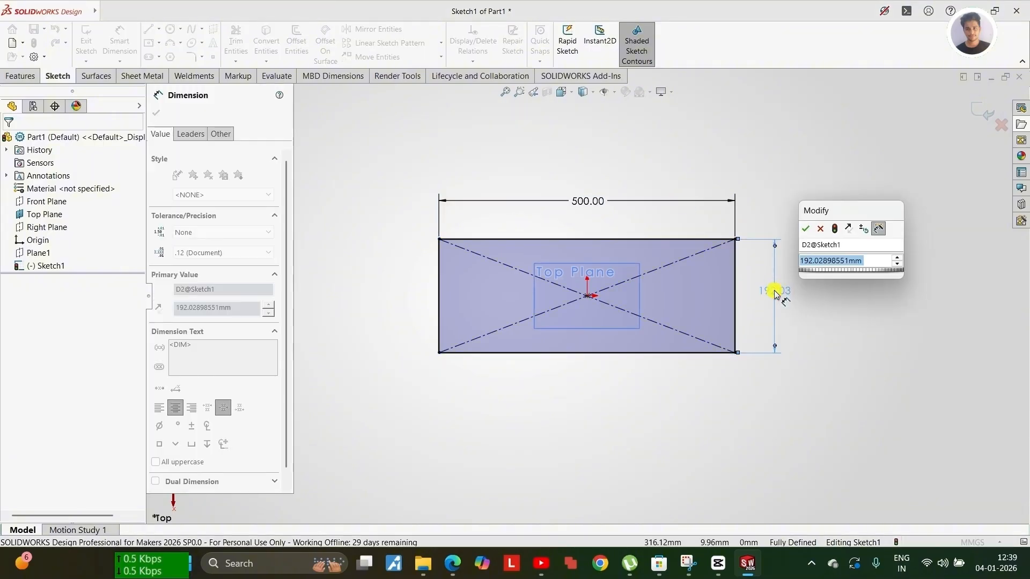
text(250)
key(Return)
key(Escape)
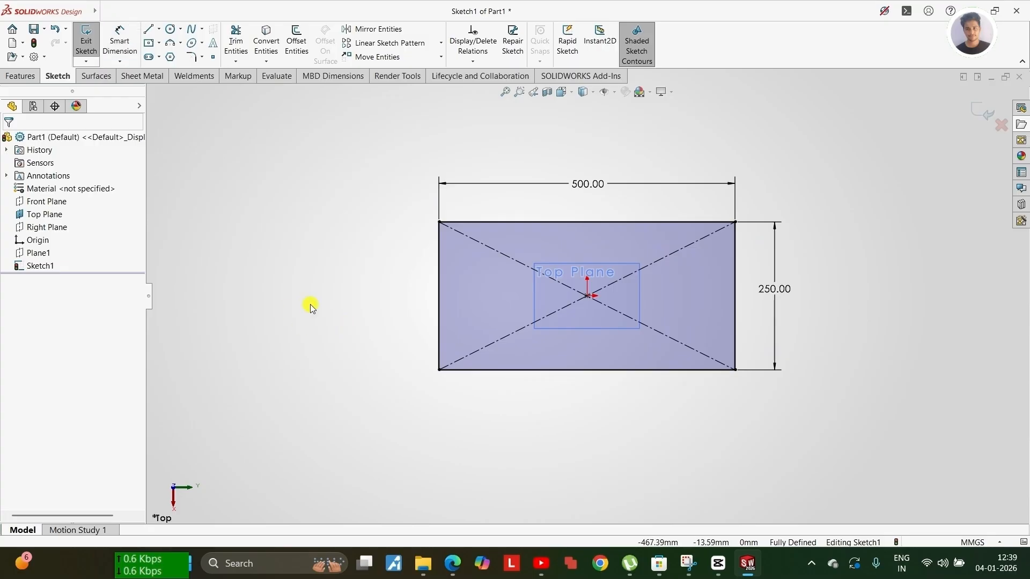
mouse_move(311, 305)
right_down()
mouse_move(308, 273)
mouse_move(339, 328)
mouse_move(341, 268)
right_up()
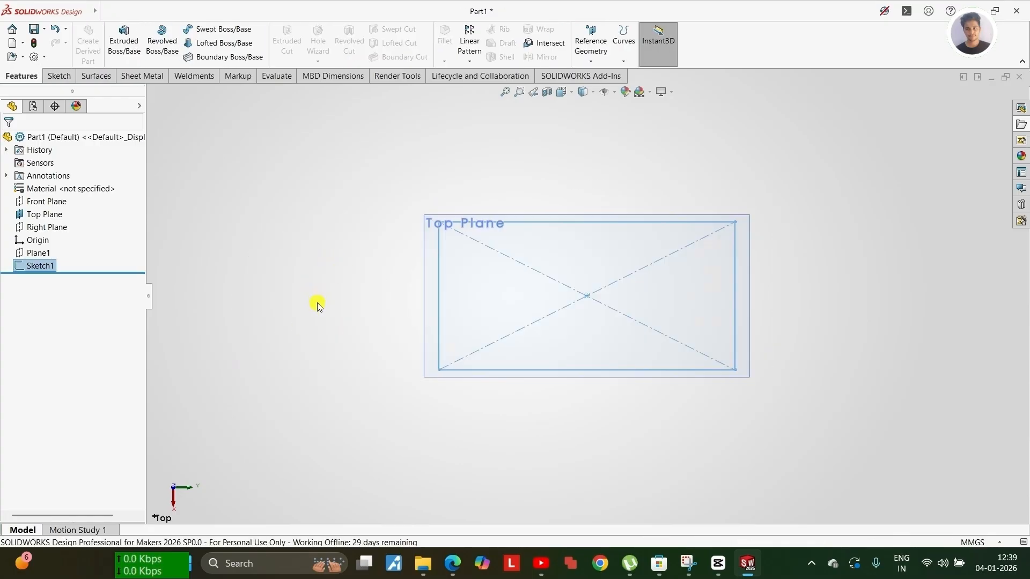
click(317, 303)
scroll(520, 306, down, 3)
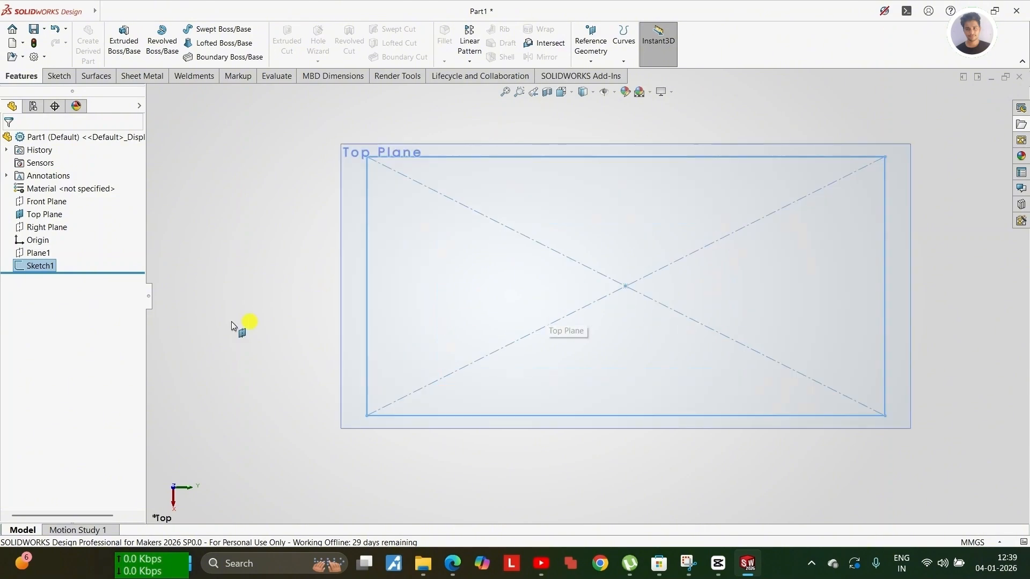
Reopen the rectangle sketch for editing and start an Extruded Boss/Base from it.
click(57, 265)
click(69, 231)
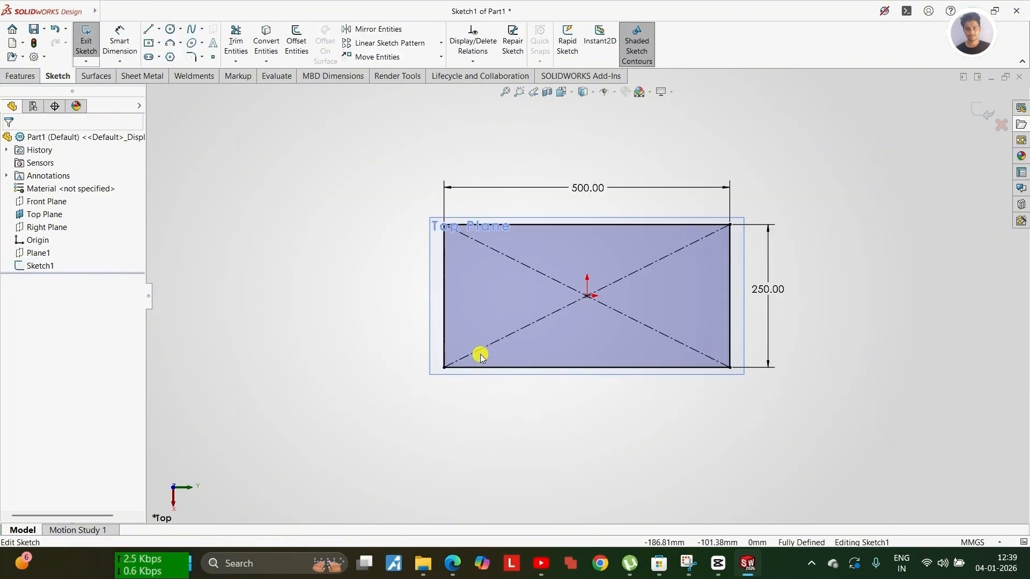
scroll(481, 355, up, 1)
middle_drag(480, 355, 478, 254)
scroll(588, 299, down, 3)
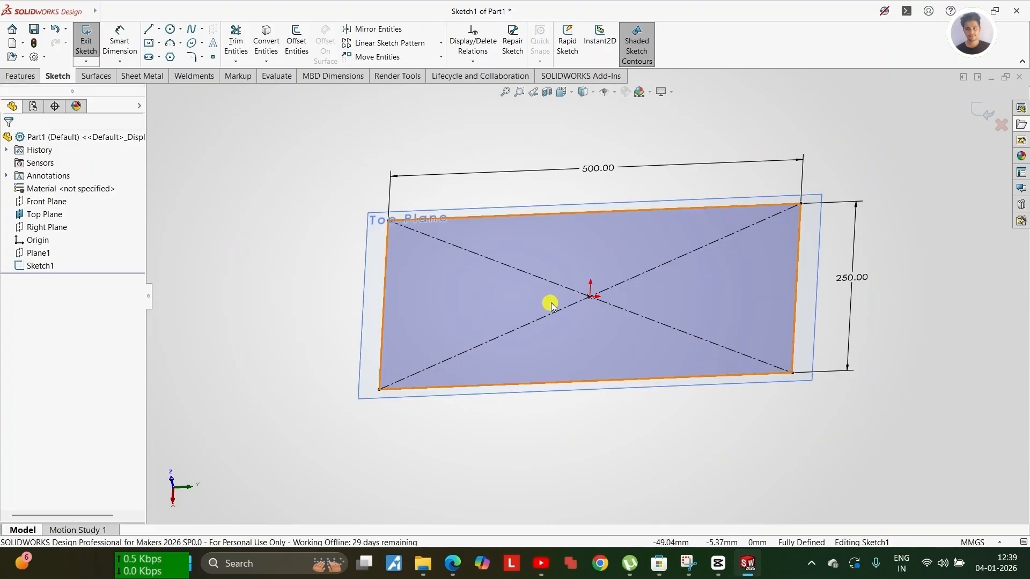
click(11, 81)
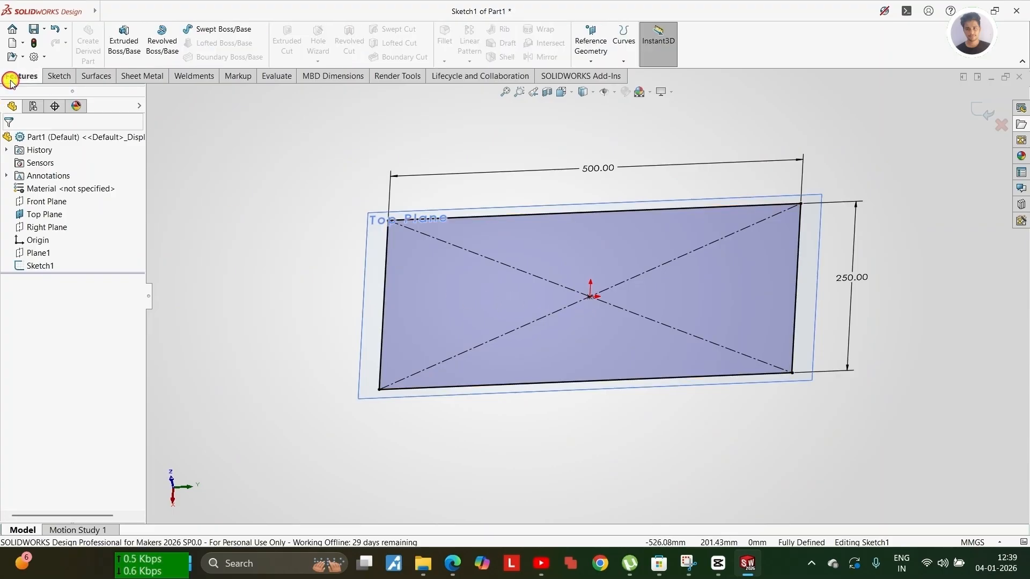
click(134, 44)
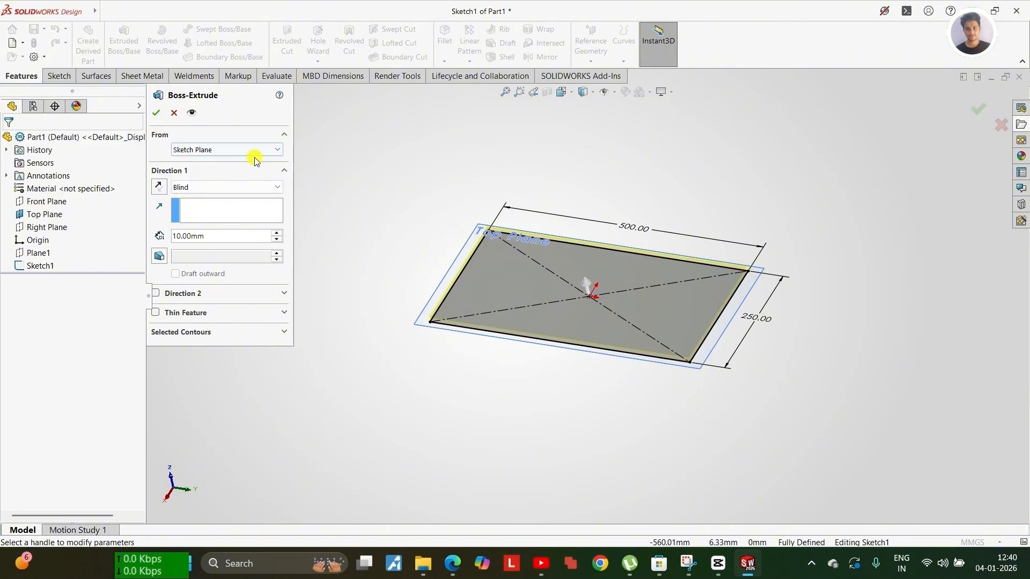
scroll(485, 321, down, 6)
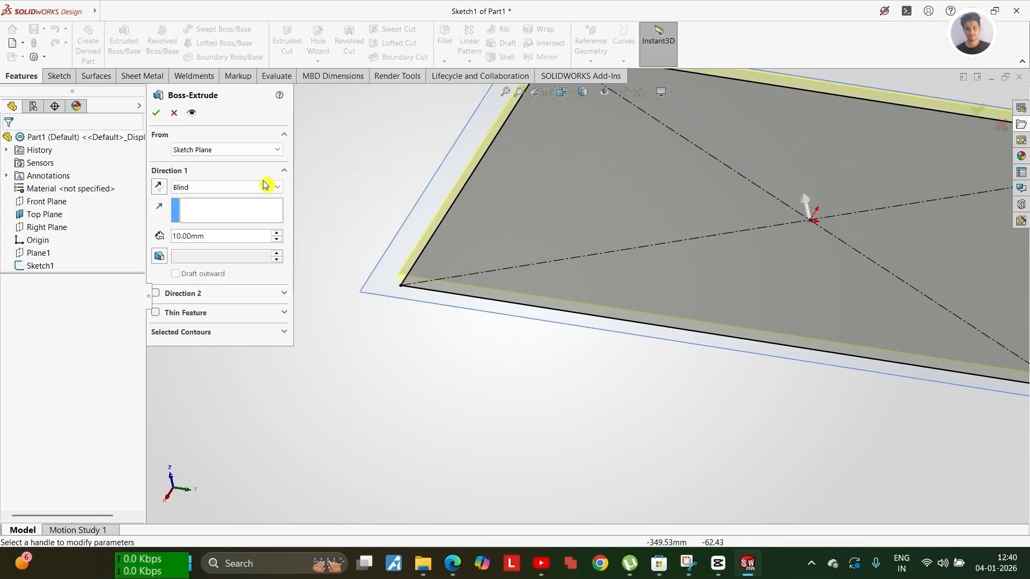
scroll(454, 286, up, 1)
scroll(454, 285, down, 1)
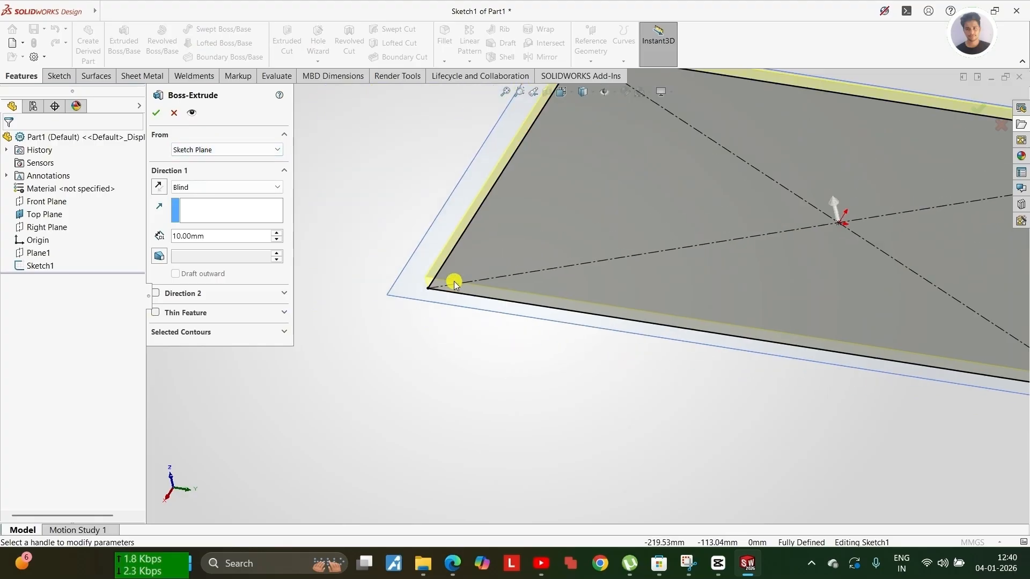
scroll(453, 283, up, 1)
scroll(455, 287, down, 2)
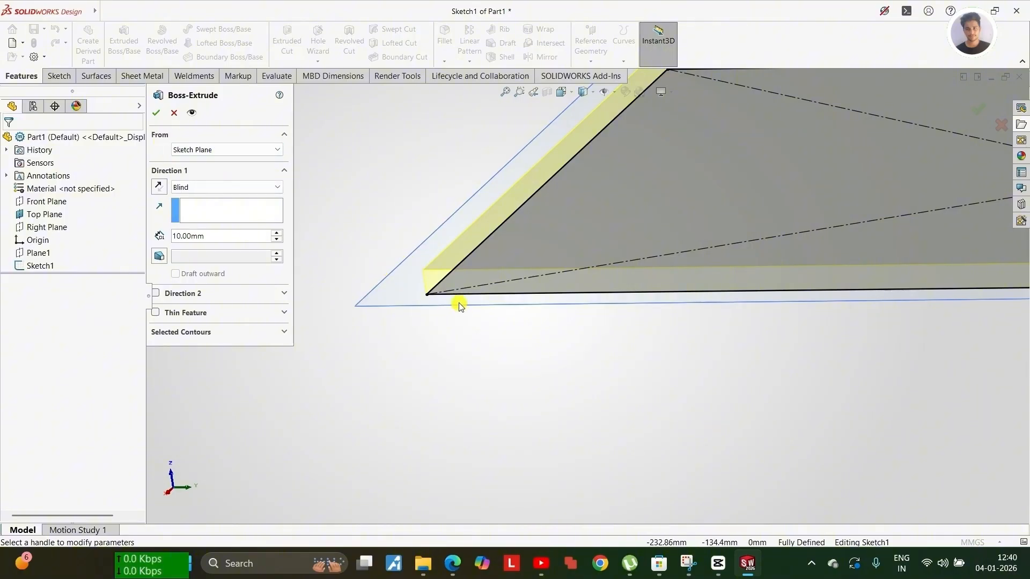
Set the extrusion to start at an Offset of 20 mm from the sketch plane.
click(281, 152)
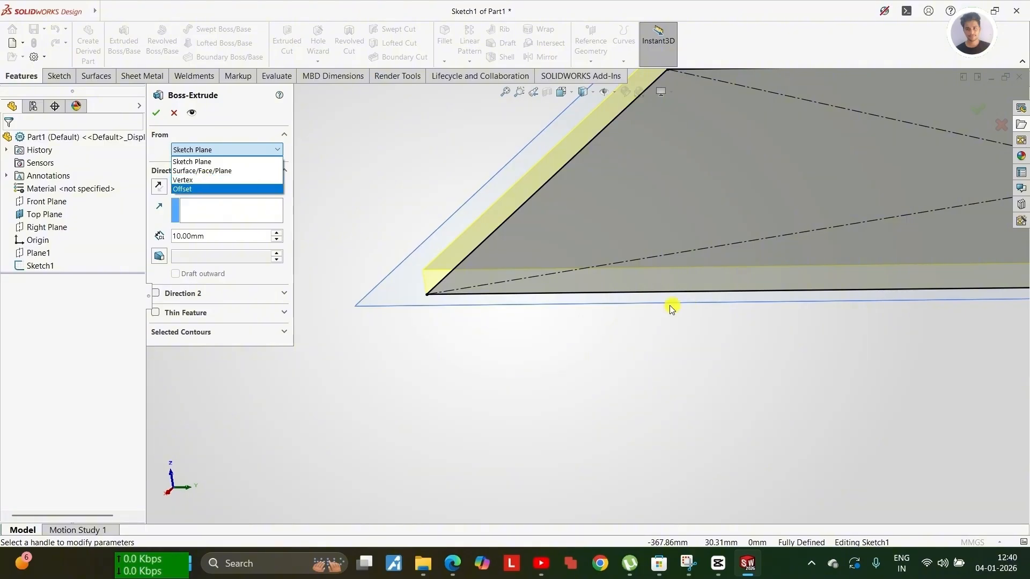
click(197, 189)
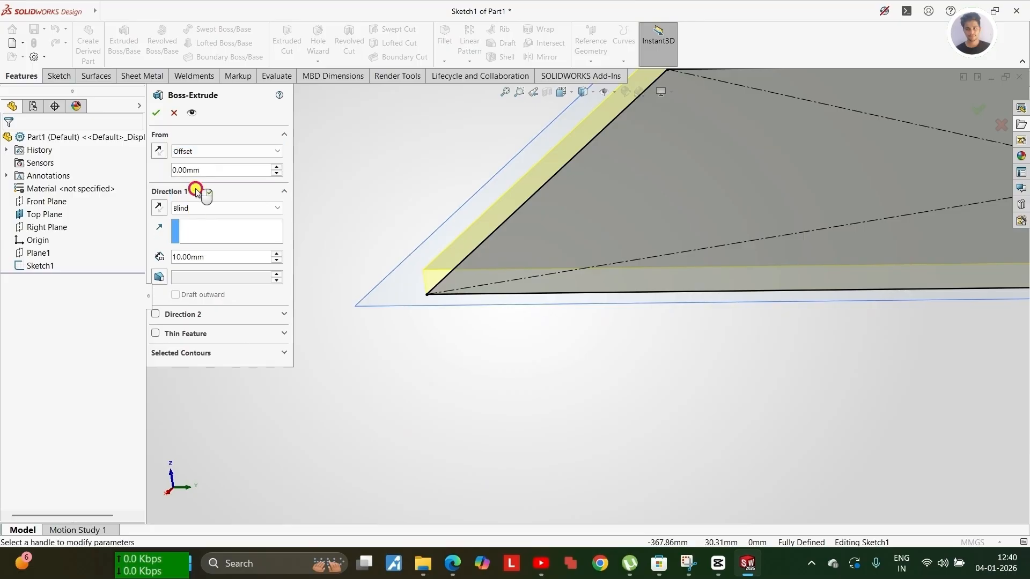
drag(220, 172, 171, 171)
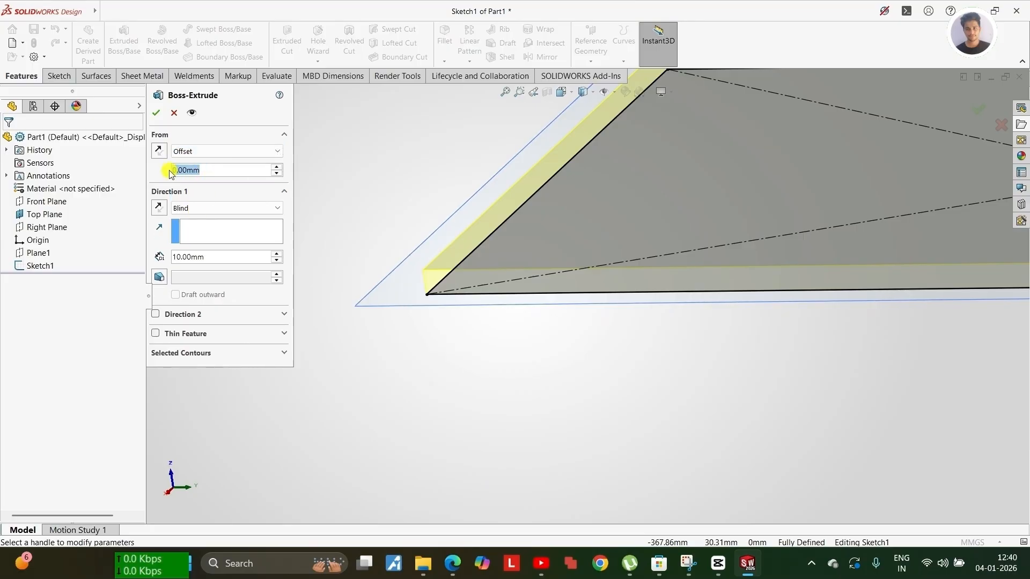
text(20)
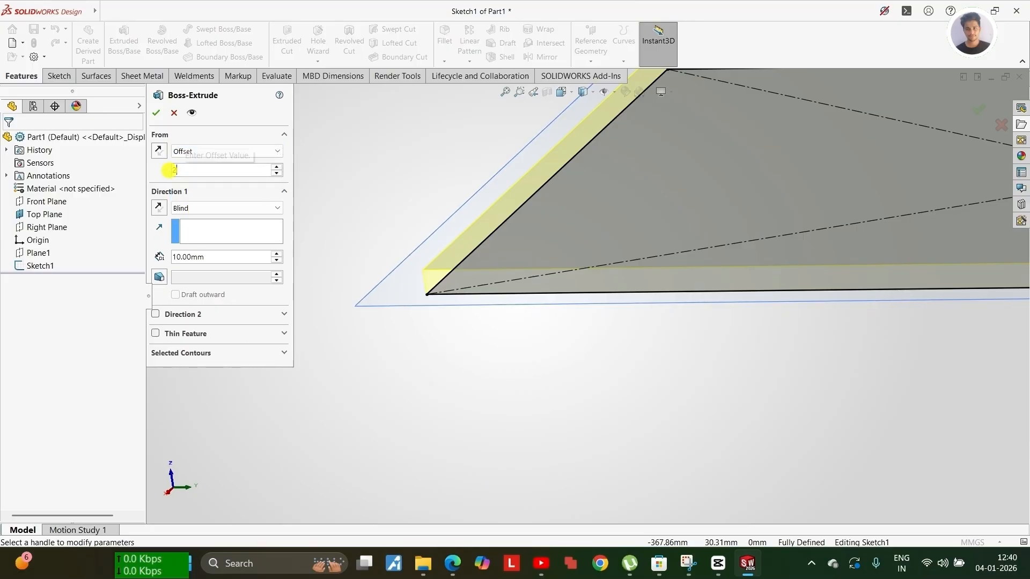
key(Return)
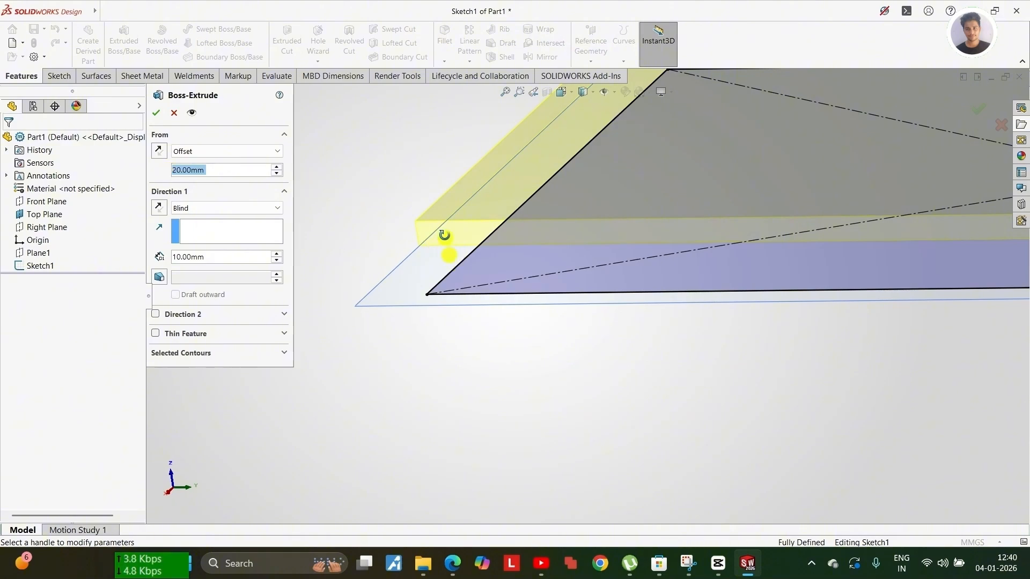
mouse_move(444, 232)
middle_down()
mouse_move(467, 285)
mouse_move(460, 311)
middle_up()
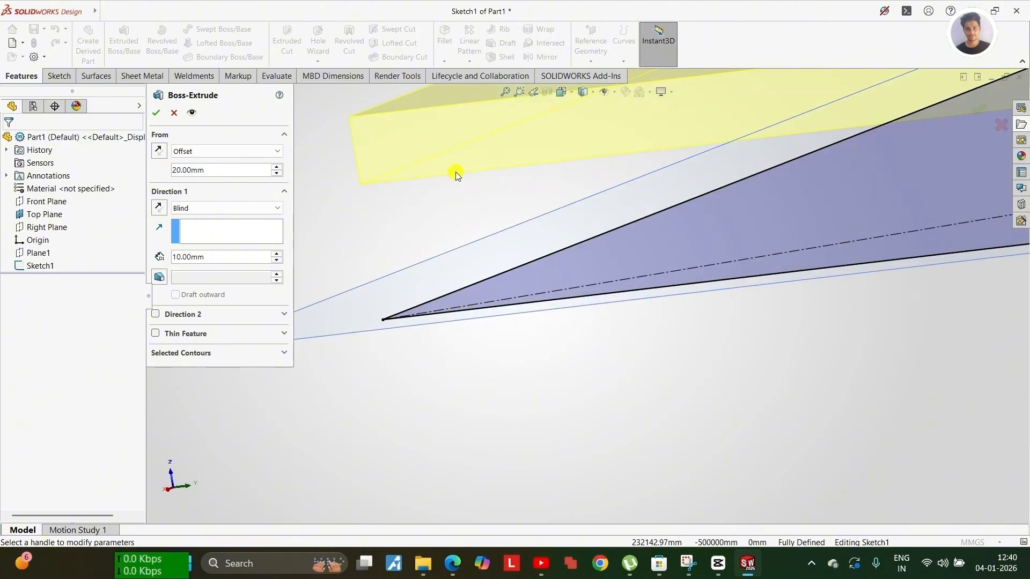
middle_drag(455, 172, 470, 191)
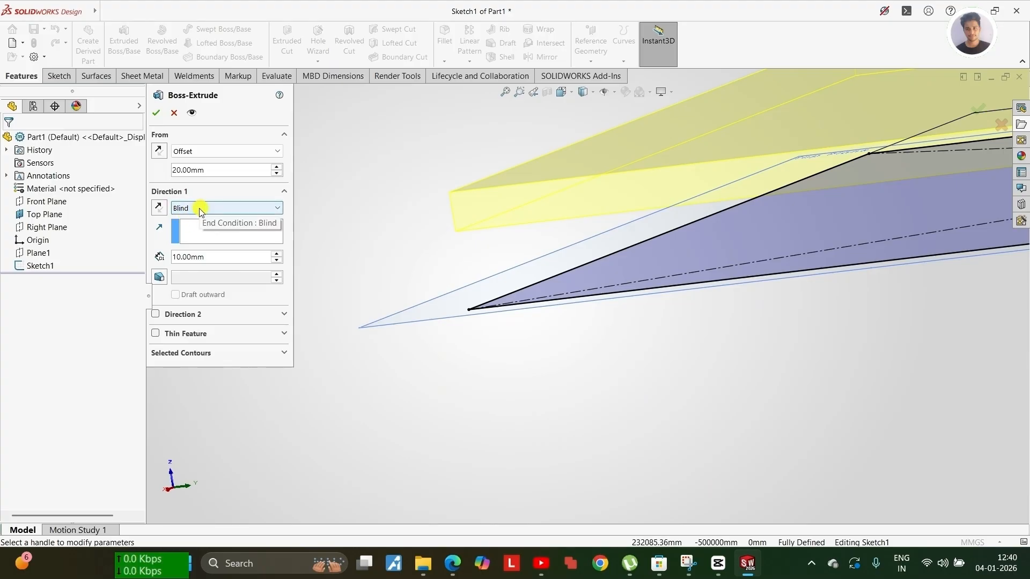
Reverse the extrusion direction and flip it back, and return the start condition to Sketch Plane.
click(159, 209)
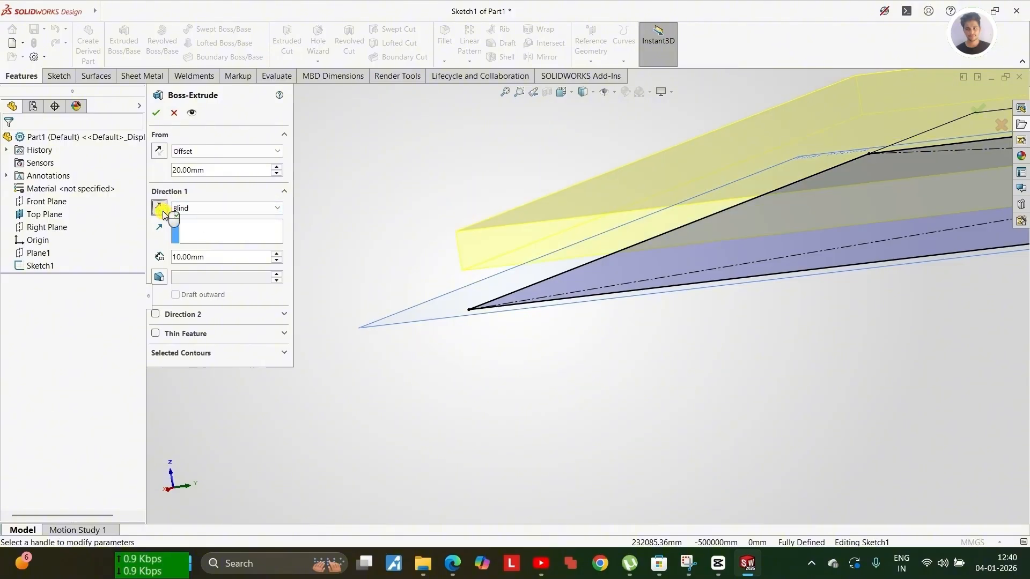
click(161, 209)
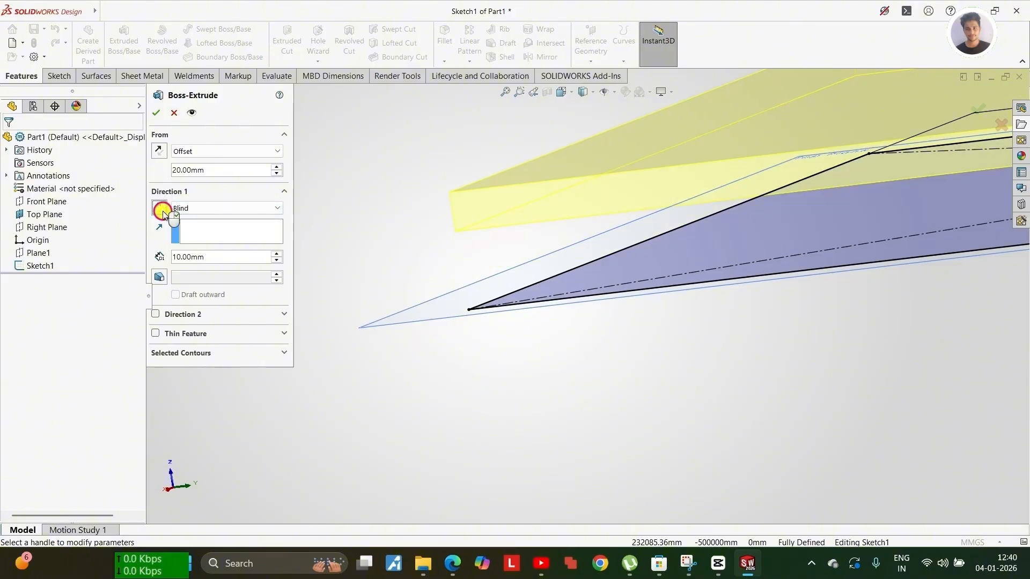
click(226, 154)
click(210, 164)
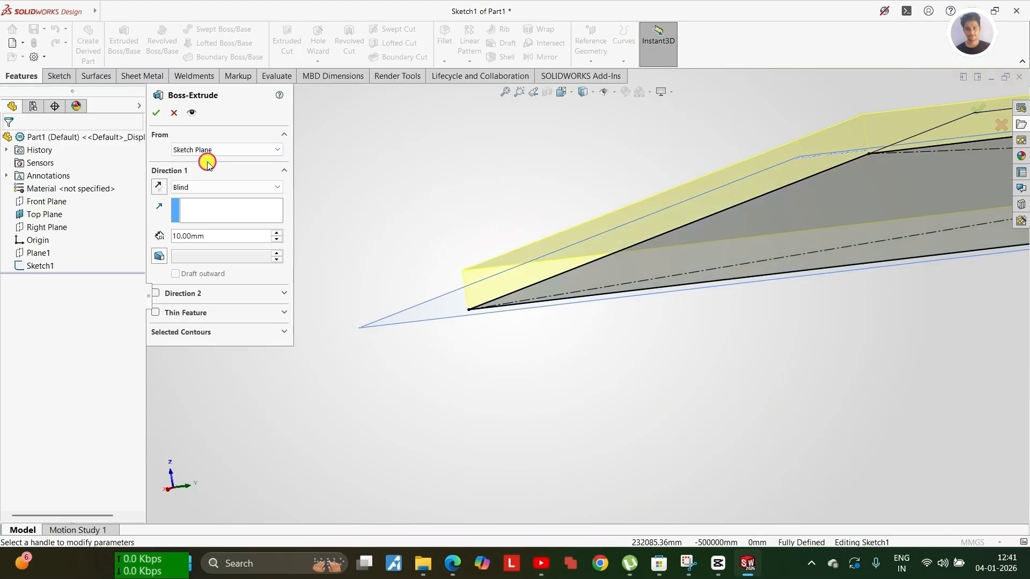
Set the Direction 1 end condition to Mid Plane, inspect the preview, and return it to Blind.
click(222, 189)
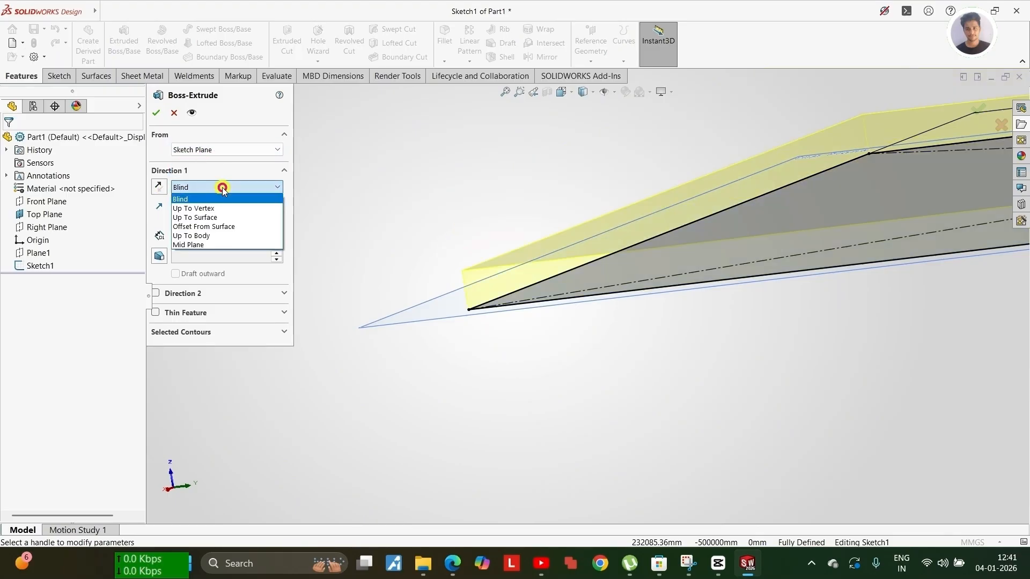
click(198, 244)
scroll(523, 311, down, 3)
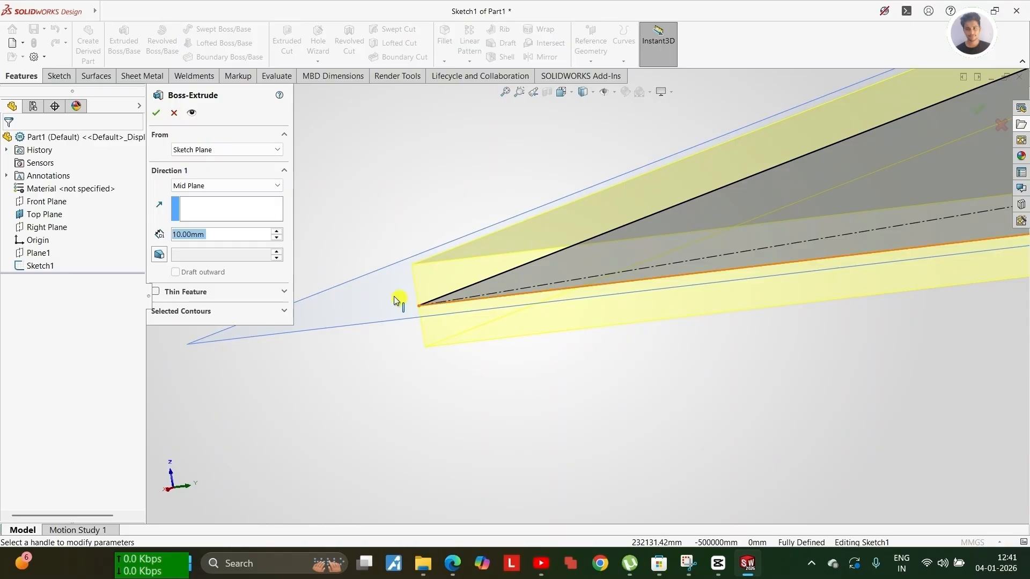
scroll(486, 323, up, 2)
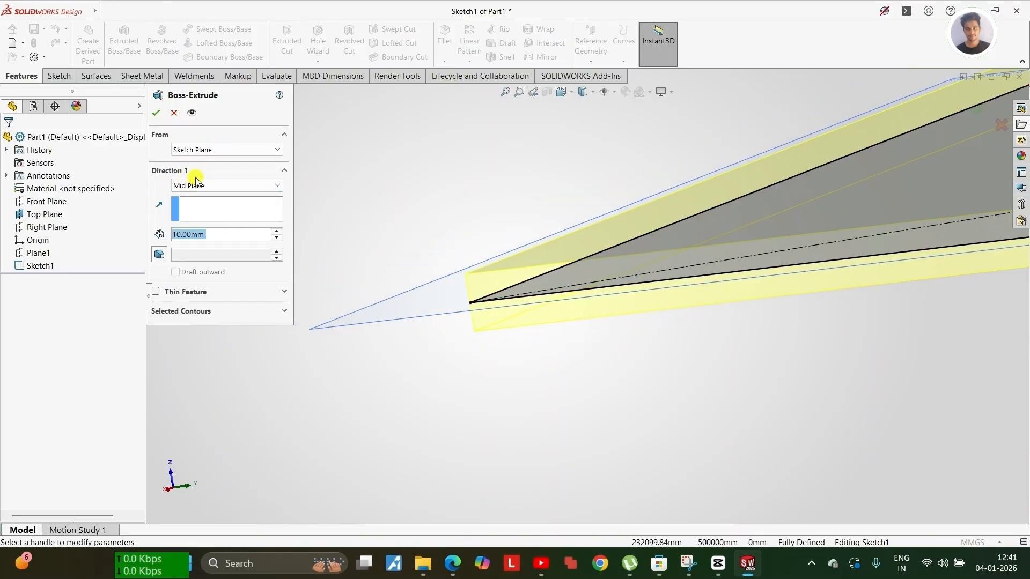
click(233, 187)
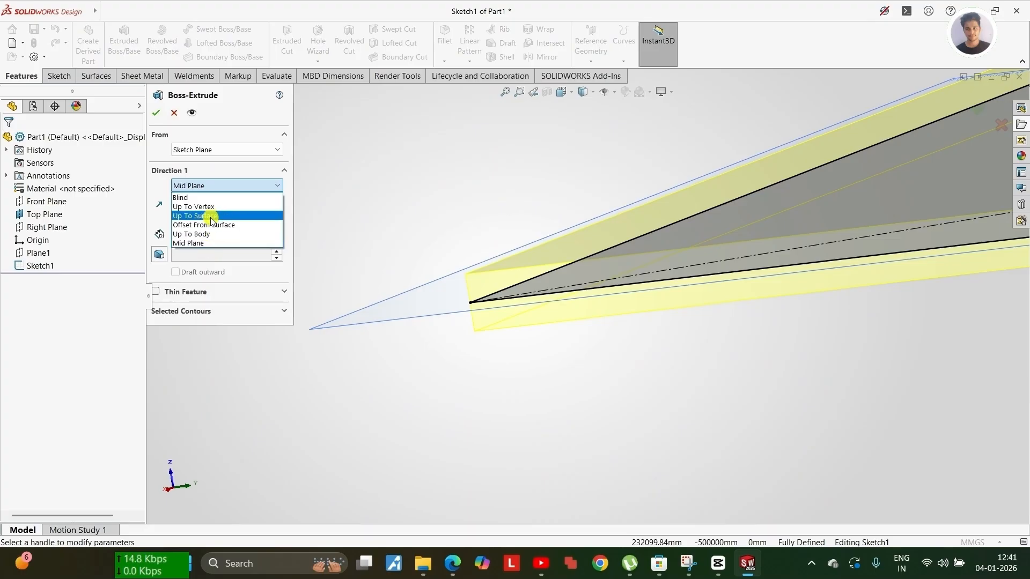
click(218, 198)
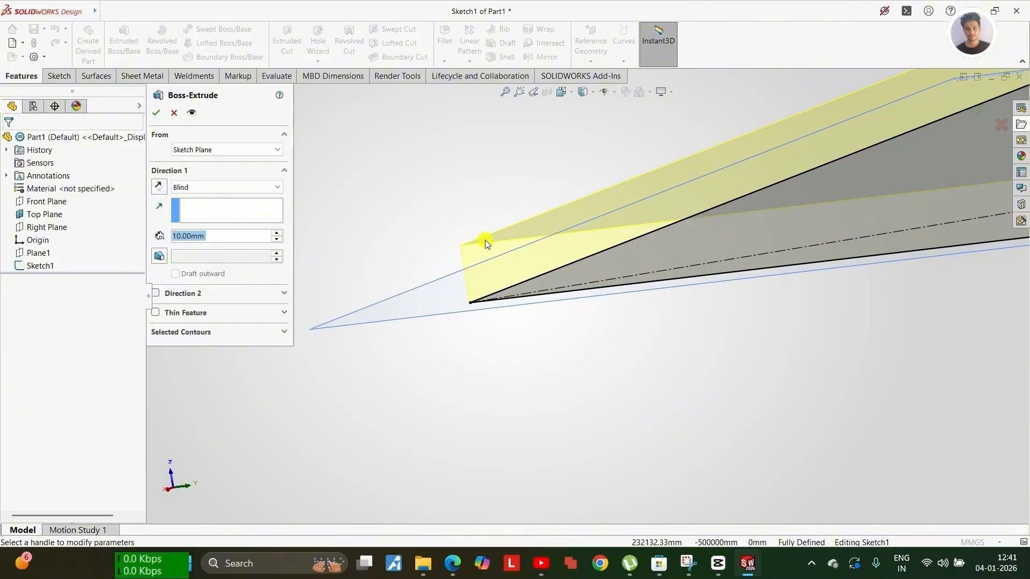
Enable Direction 2 with a Blind depth of 5 mm.
click(206, 294)
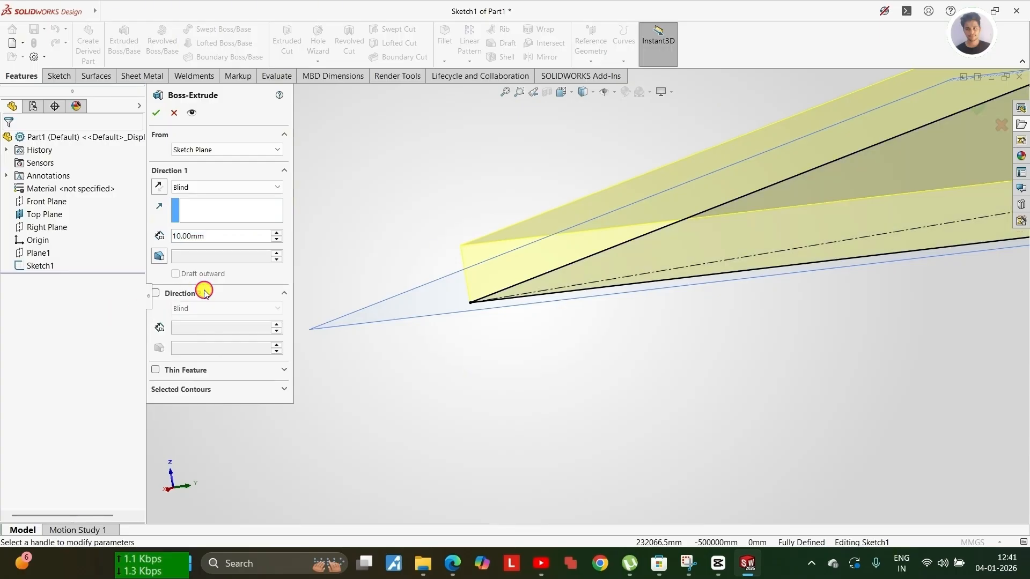
click(156, 294)
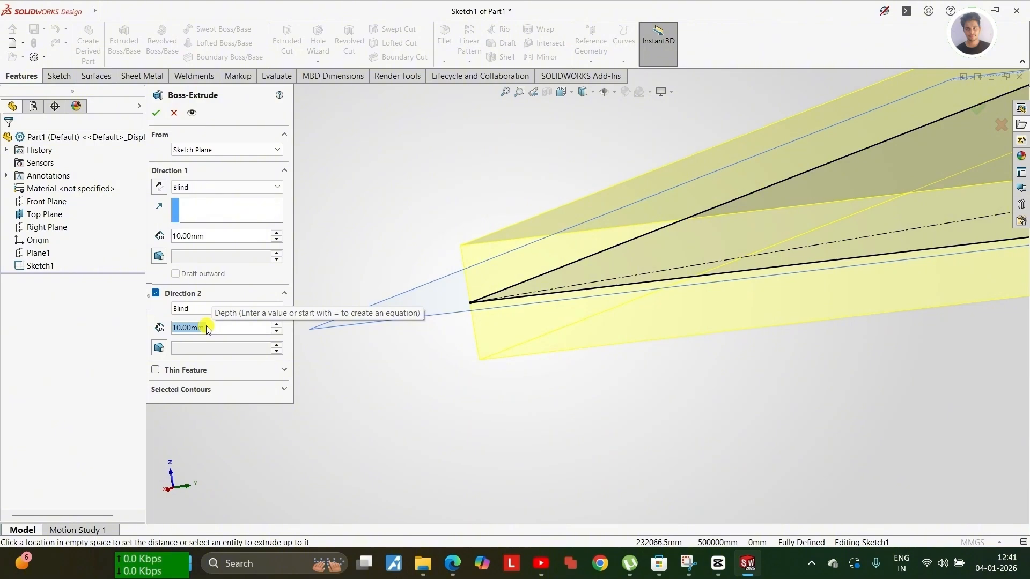
text(5)
key(Return)
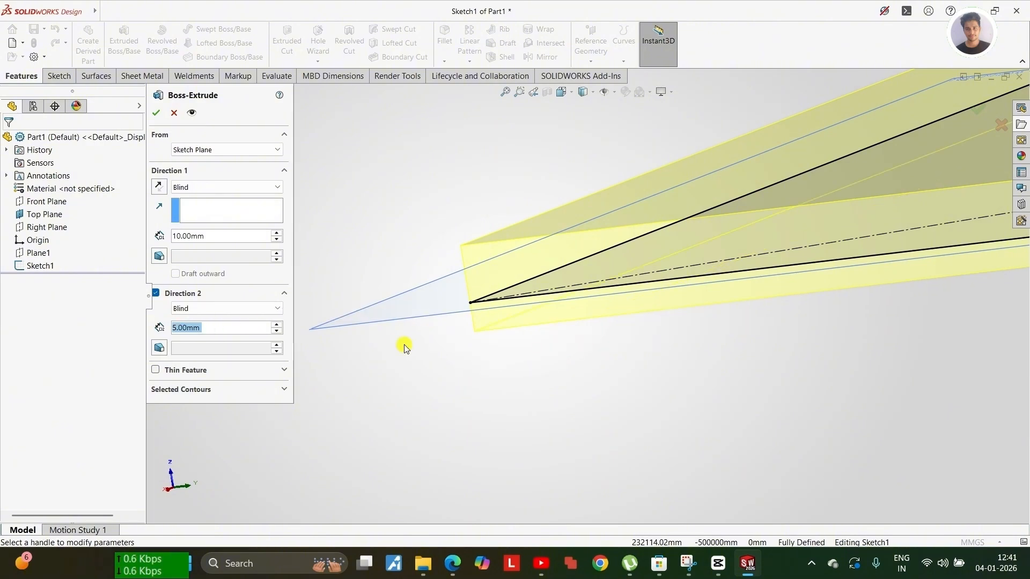
scroll(541, 309, up, 2)
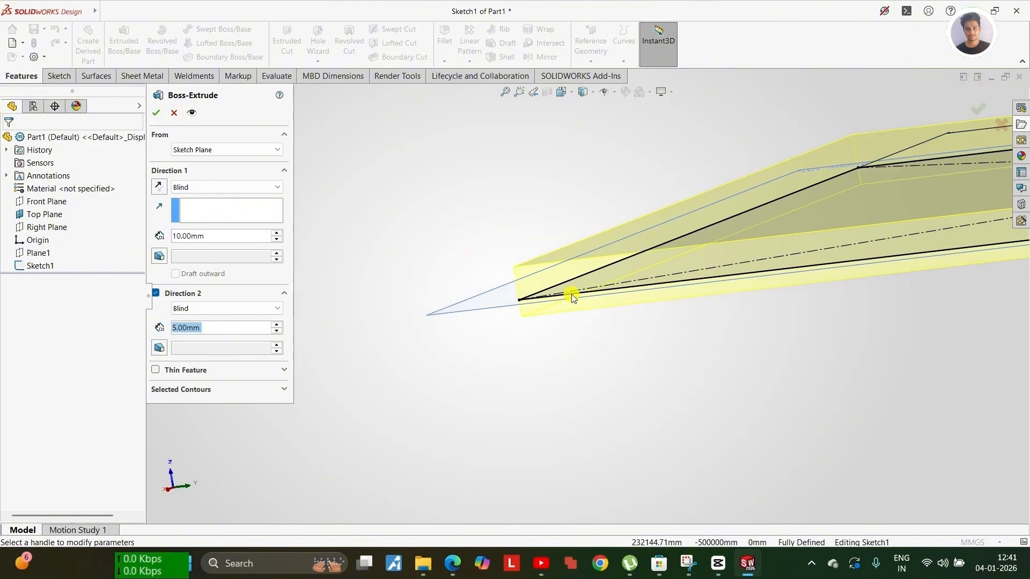
Increase the Direction 1 depth to 30 mm and the Direction 2 depth to 15 mm.
click(278, 233)
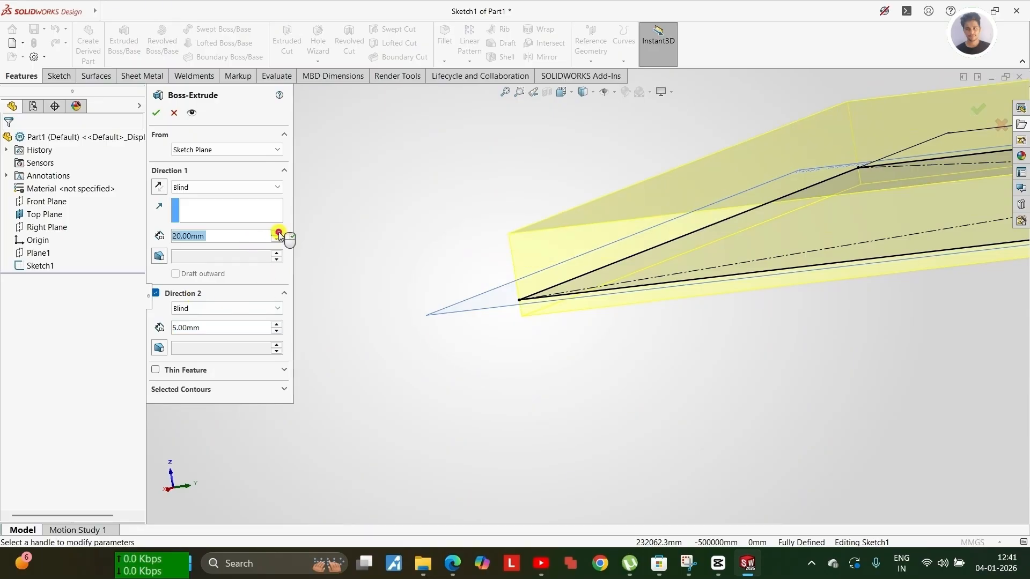
click(279, 233)
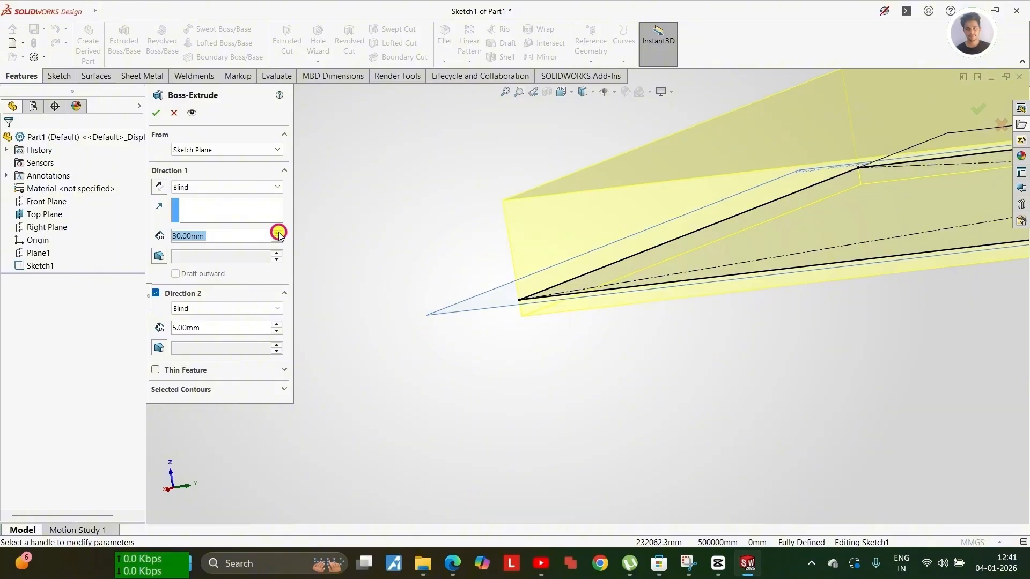
click(277, 325)
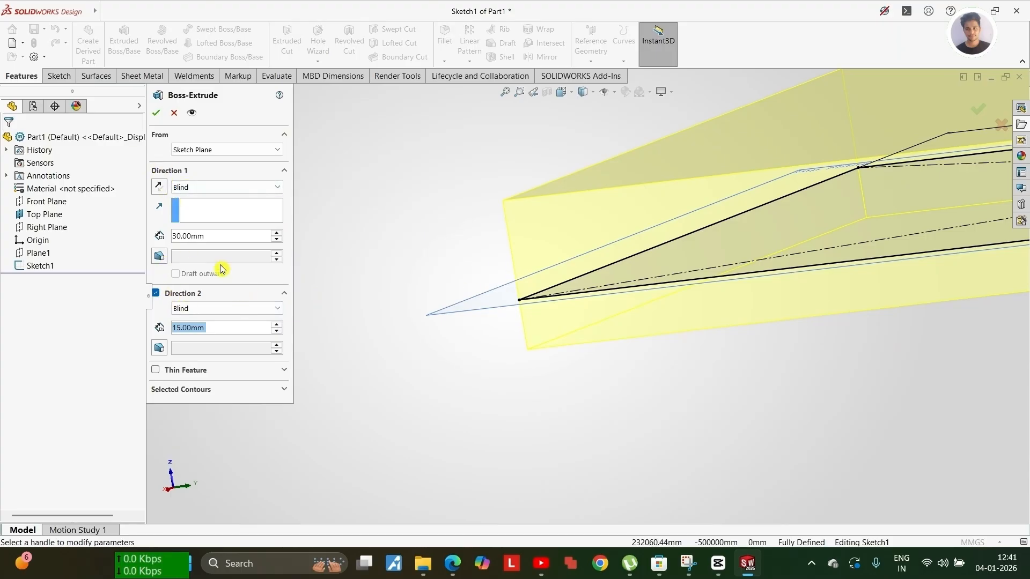
click(253, 187)
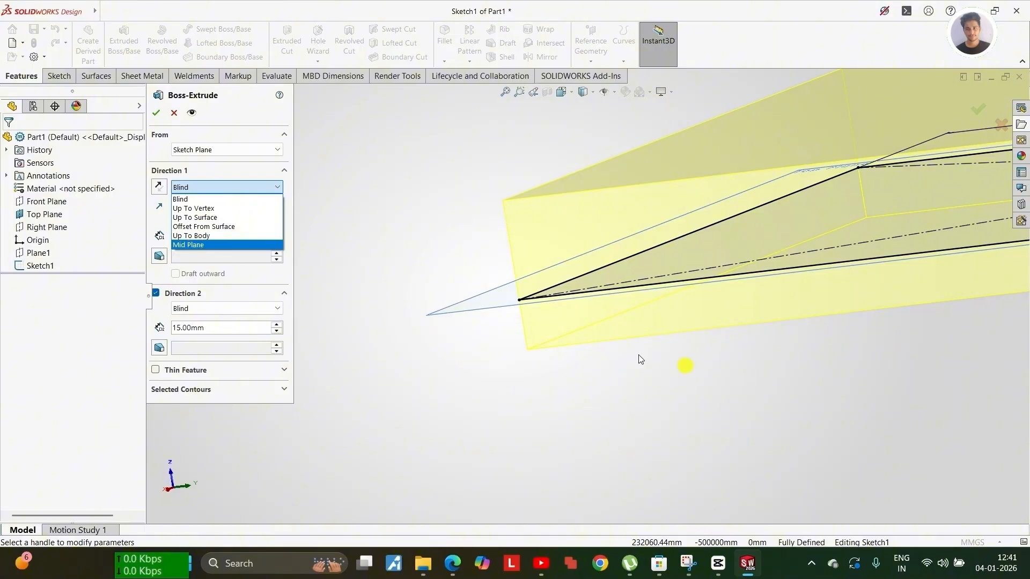
click(215, 170)
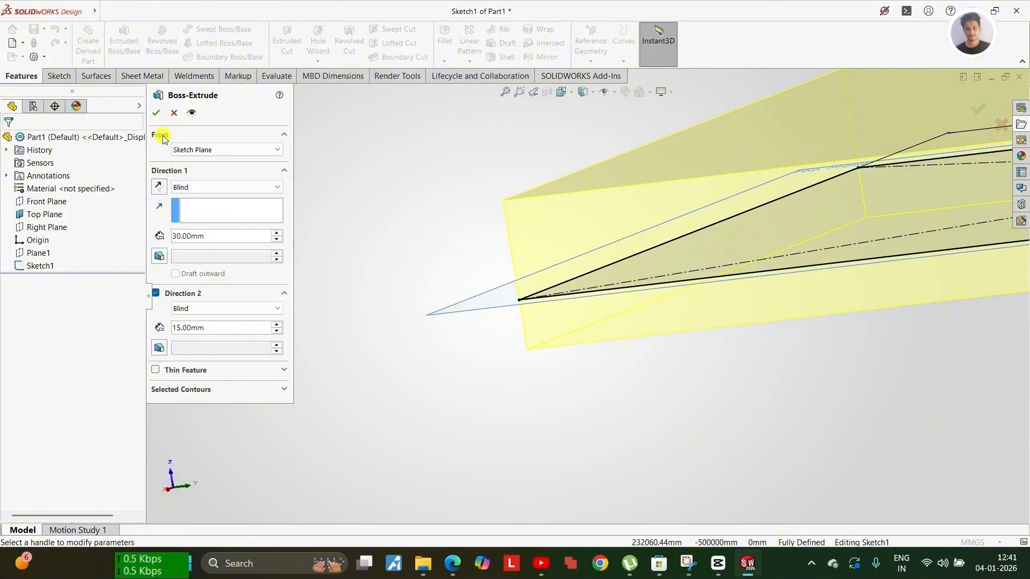
Set the extrusion to start at an Offset of 50 mm from the sketch plane.
click(217, 151)
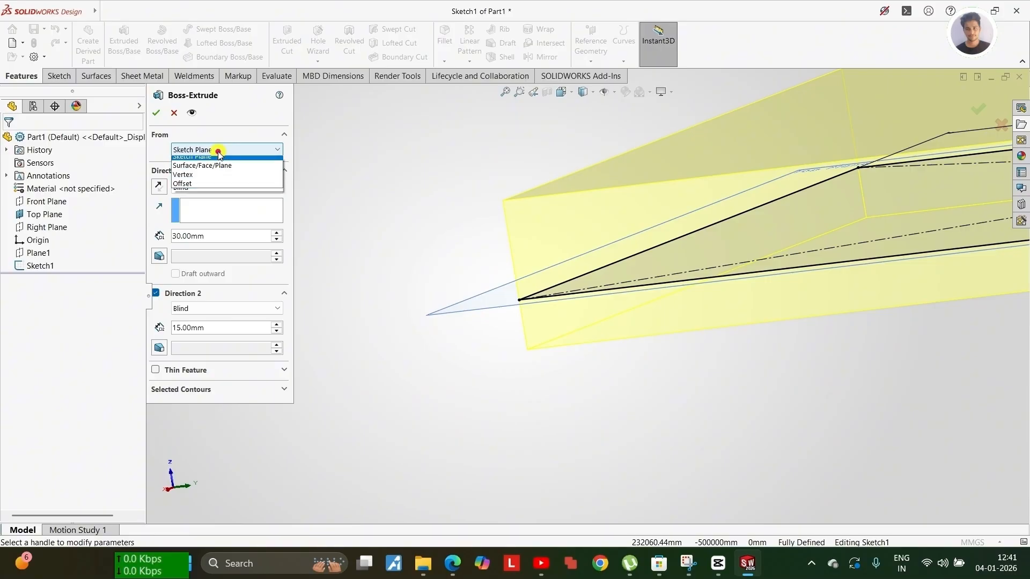
click(191, 189)
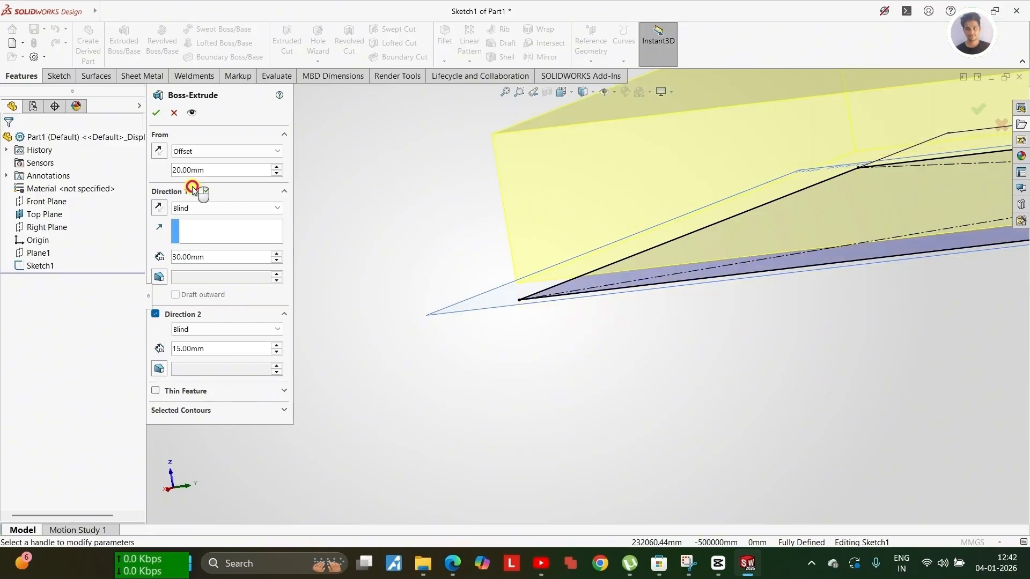
double_click(227, 169)
text(50)
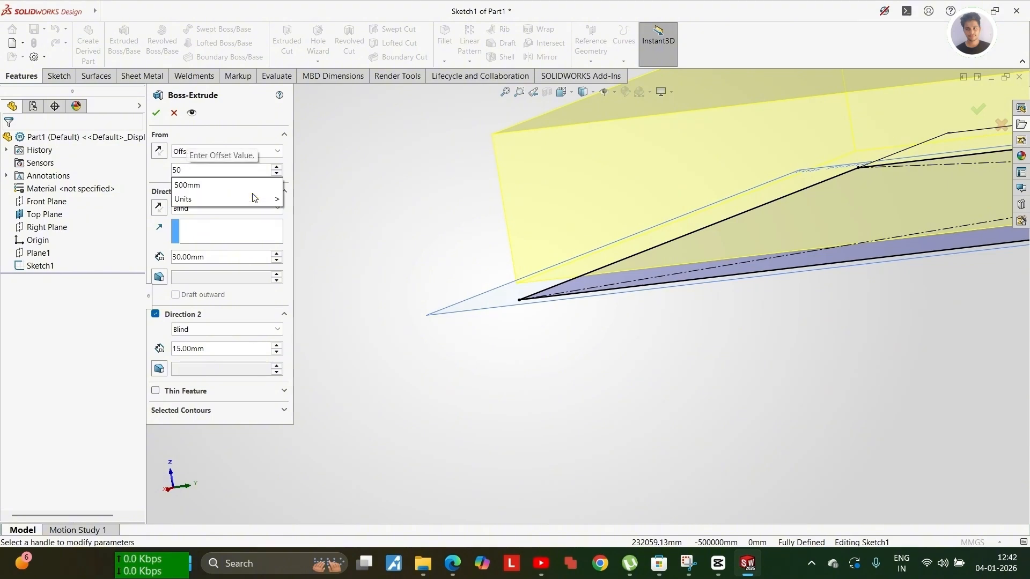
key(Return)
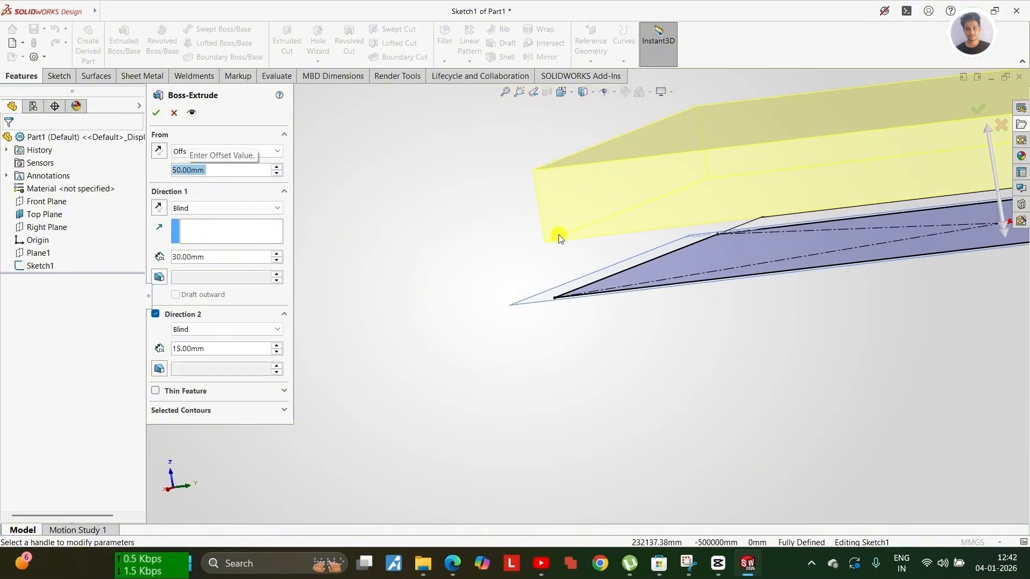
scroll(558, 239, down, 2)
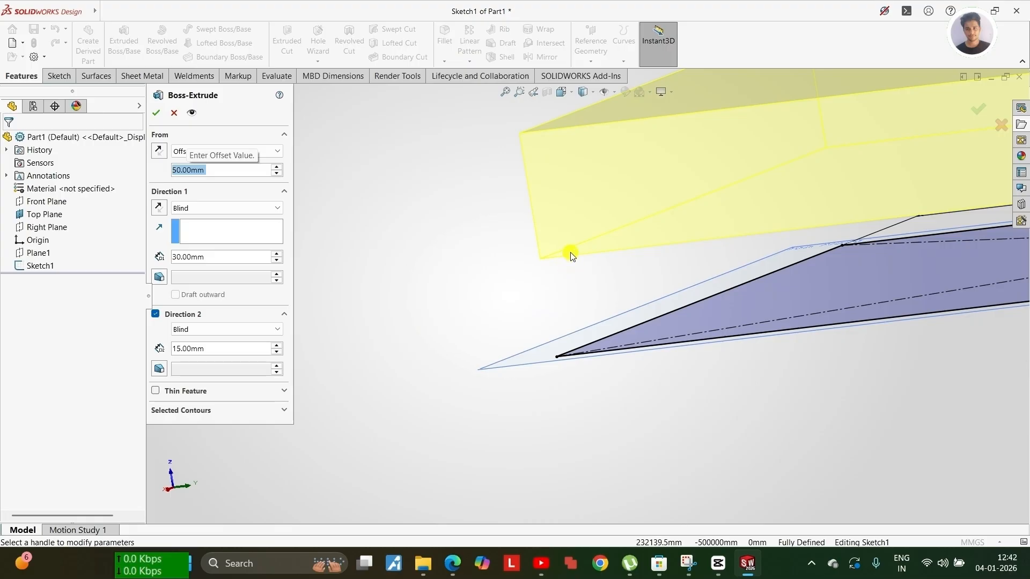
Disable Direction 2 and confirm the extrusion.
click(156, 315)
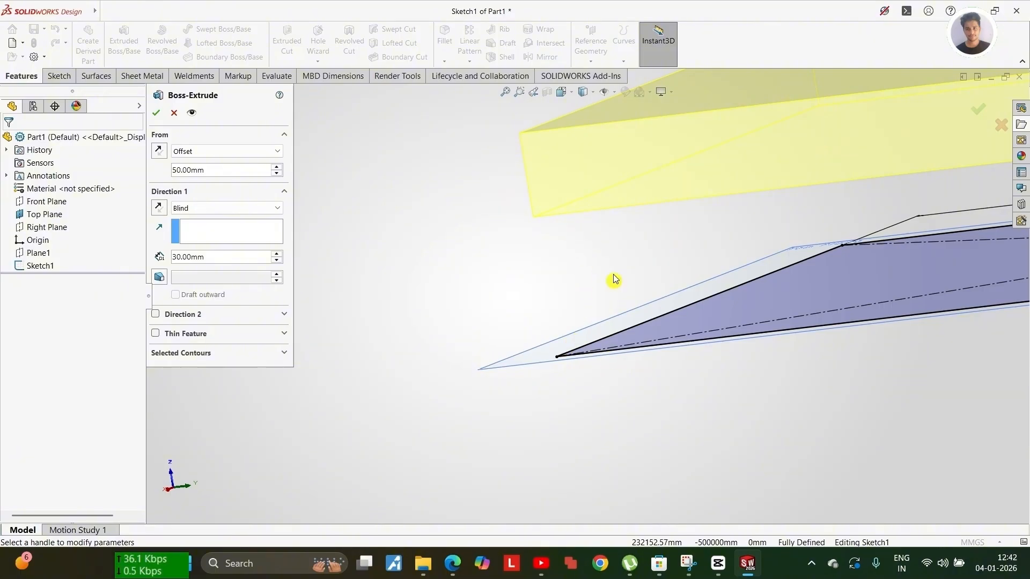
mouse_move(586, 224)
middle_down()
mouse_move(590, 187)
mouse_move(620, 203)
middle_up()
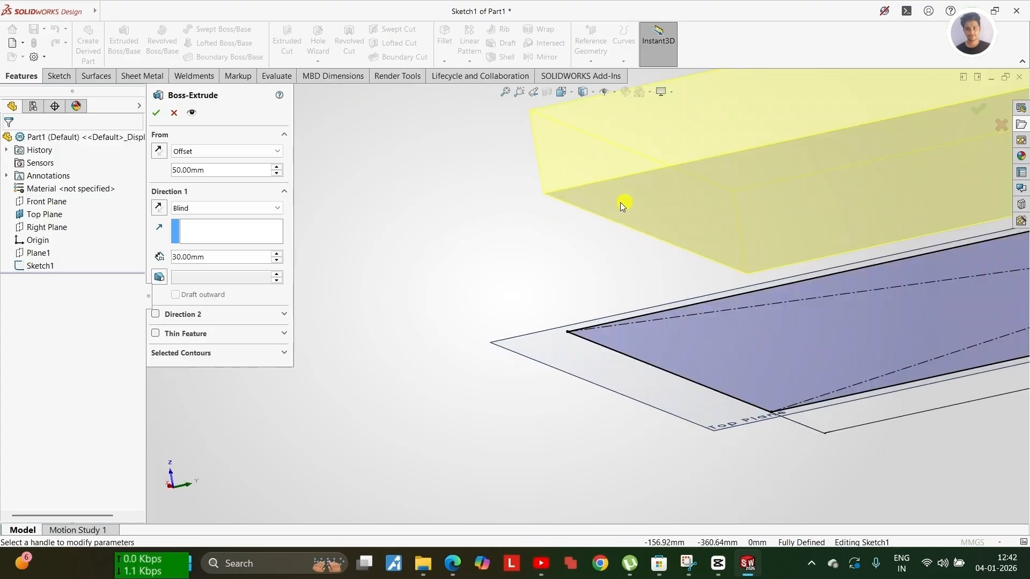
click(157, 113)
Measure the distance between the Top Plane and the underside of the extruded block.
middle_drag(585, 279, 597, 361)
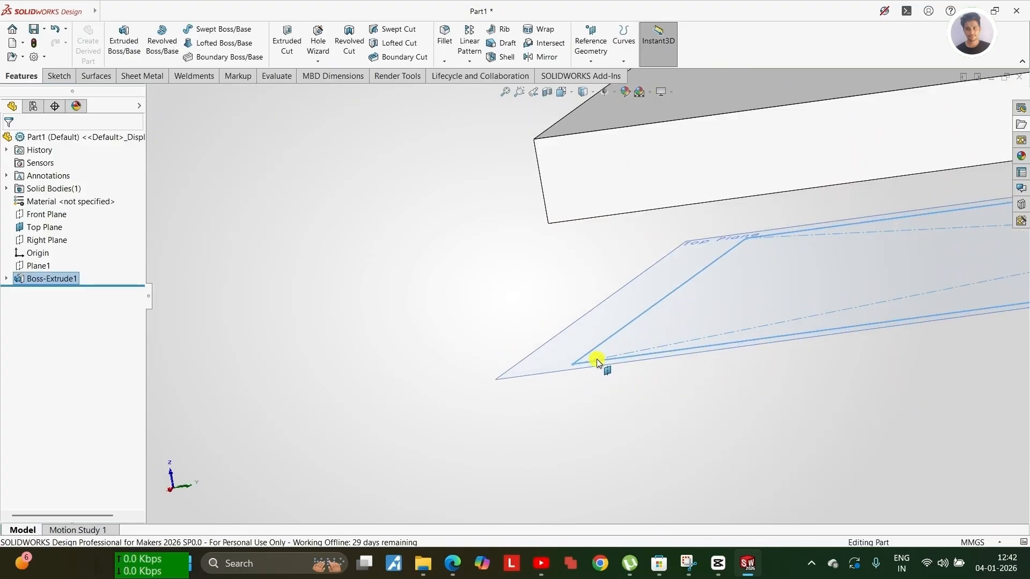
click(279, 75)
click(213, 28)
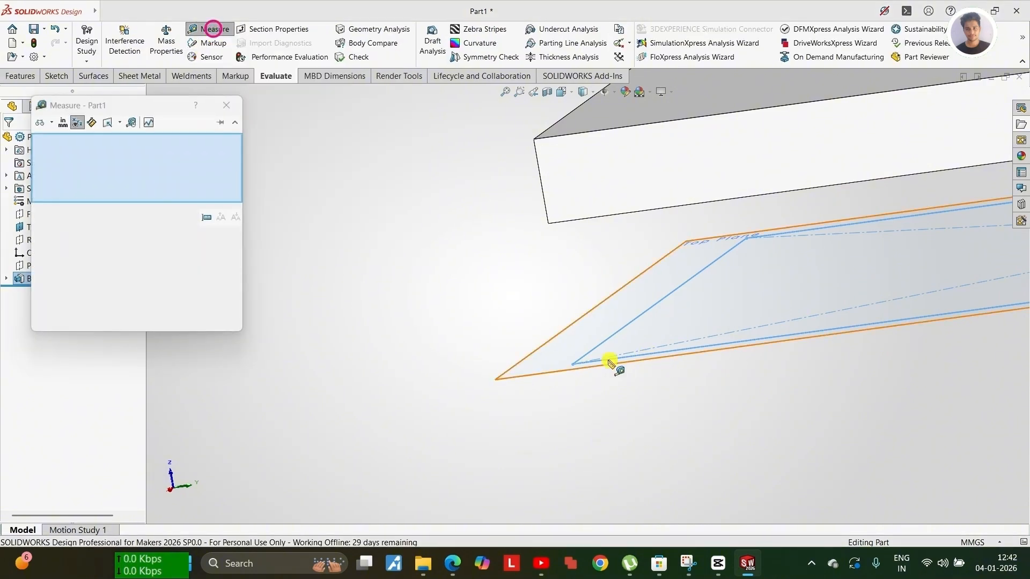
click(572, 364)
middle_drag(572, 363, 581, 232)
click(589, 236)
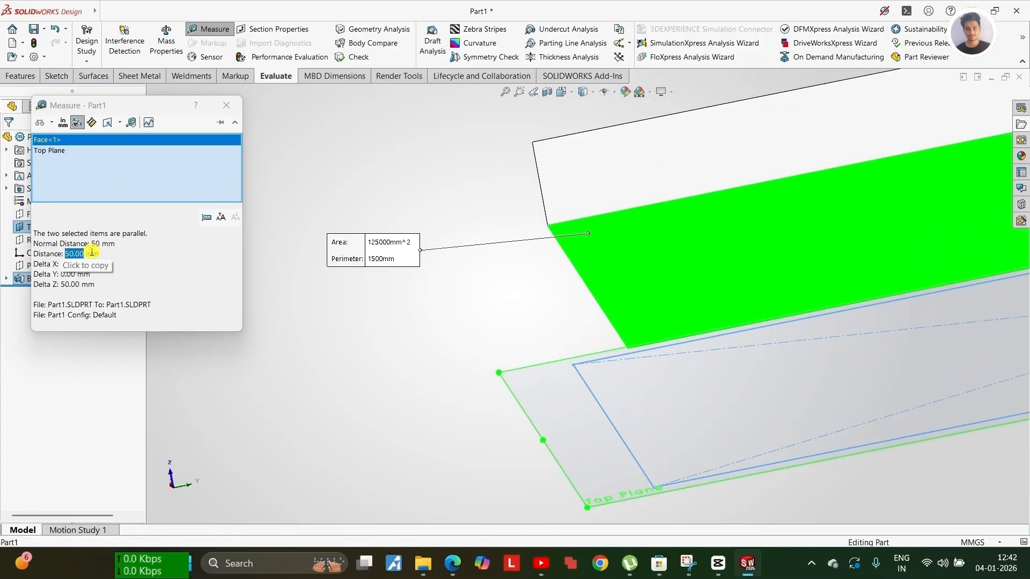
click(239, 104)
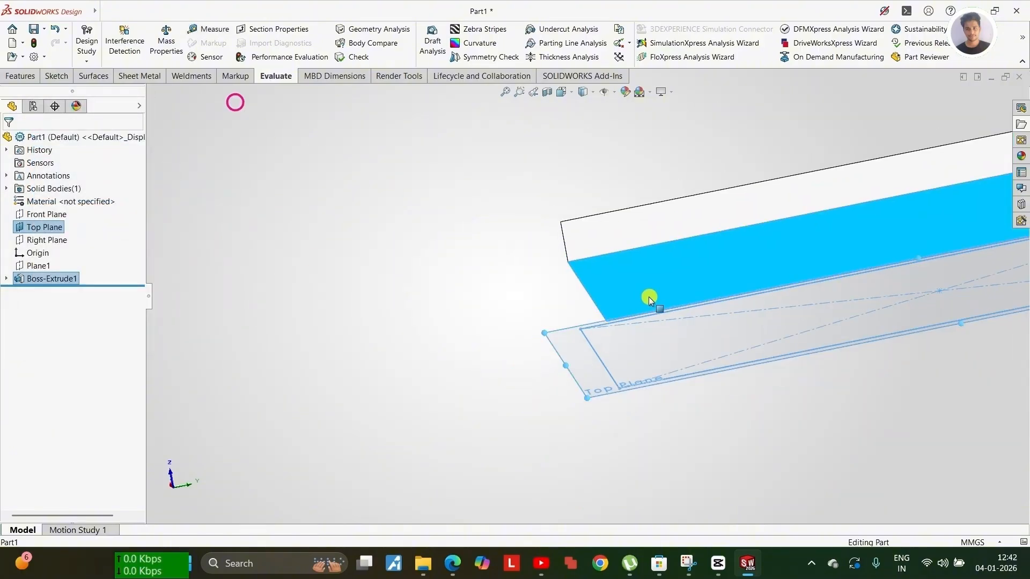
Reopen the extrusion's definition to review its start offset and depth, and close it again.
middle_drag(651, 294, 322, 349)
click(54, 278)
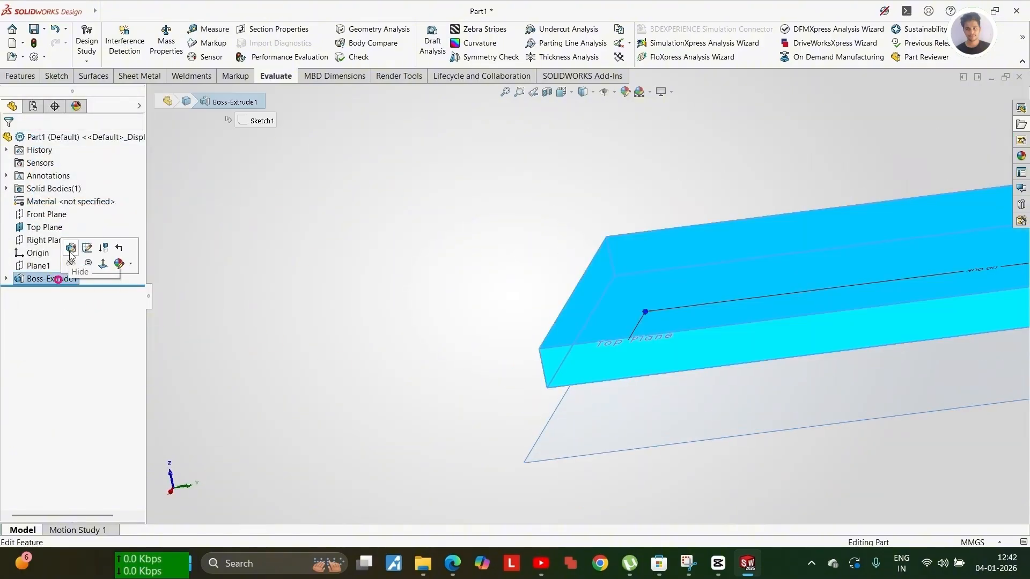
click(71, 244)
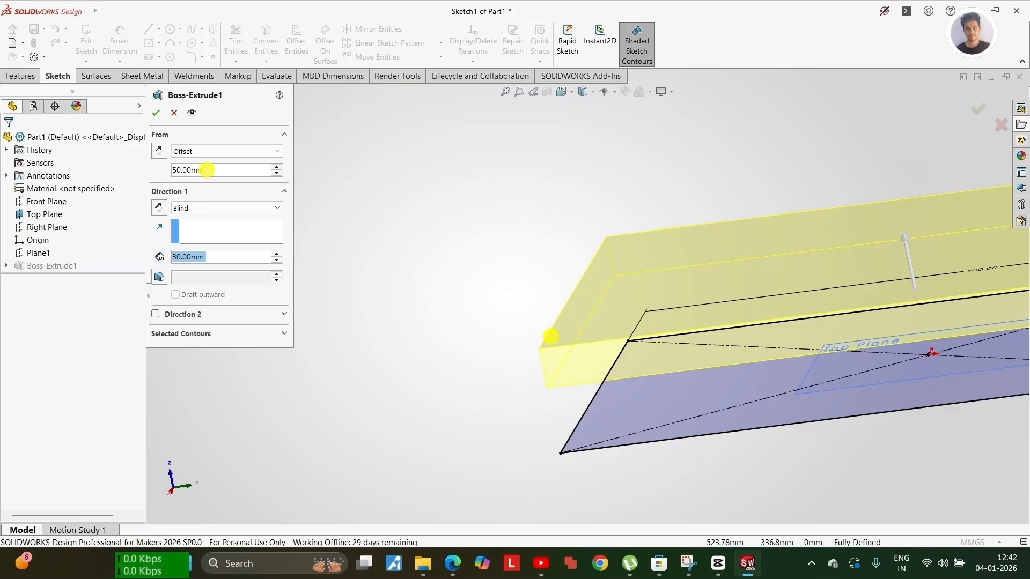
click(156, 112)
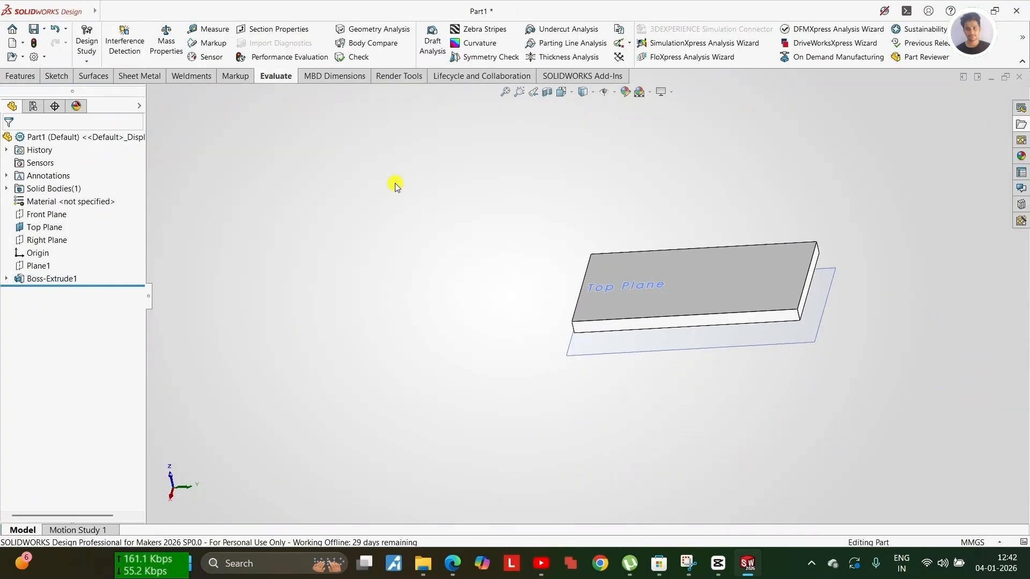
Expand the extrusion in the feature tree and show its rectangle sketch below the block.
click(7, 279)
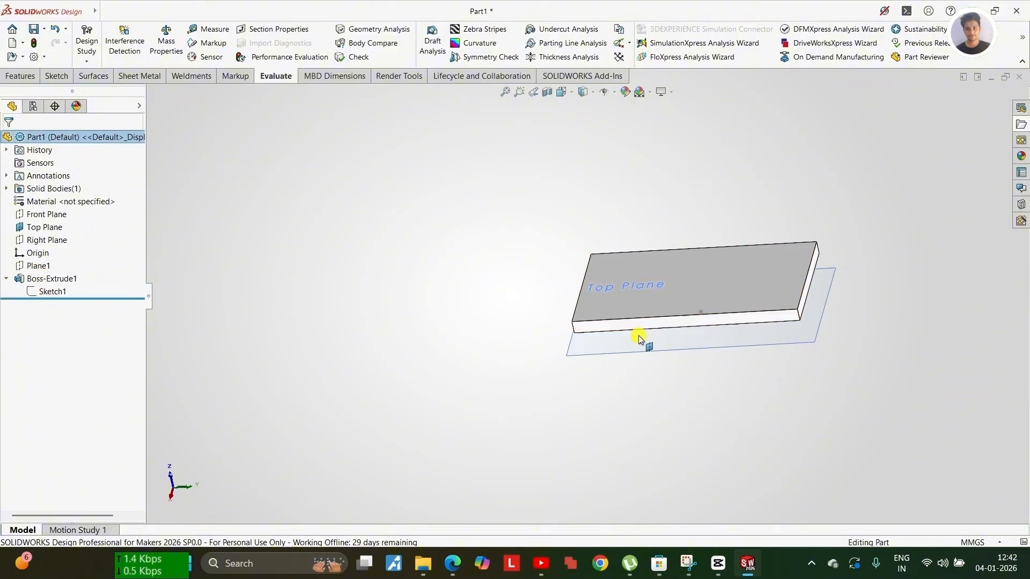
scroll(549, 341, down, 2)
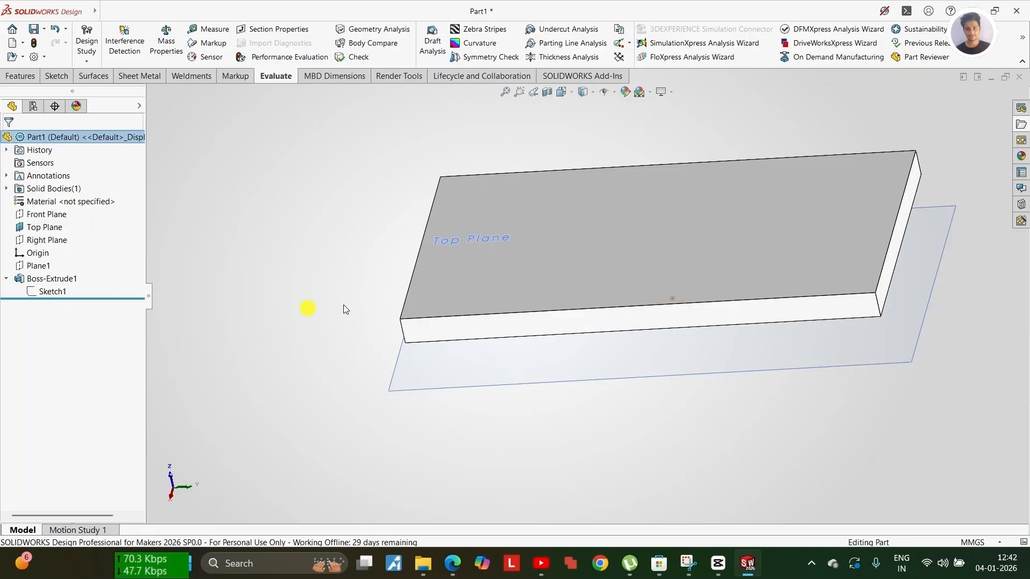
mouse_move(343, 304)
middle_down()
mouse_move(525, 259)
mouse_move(506, 257)
middle_up()
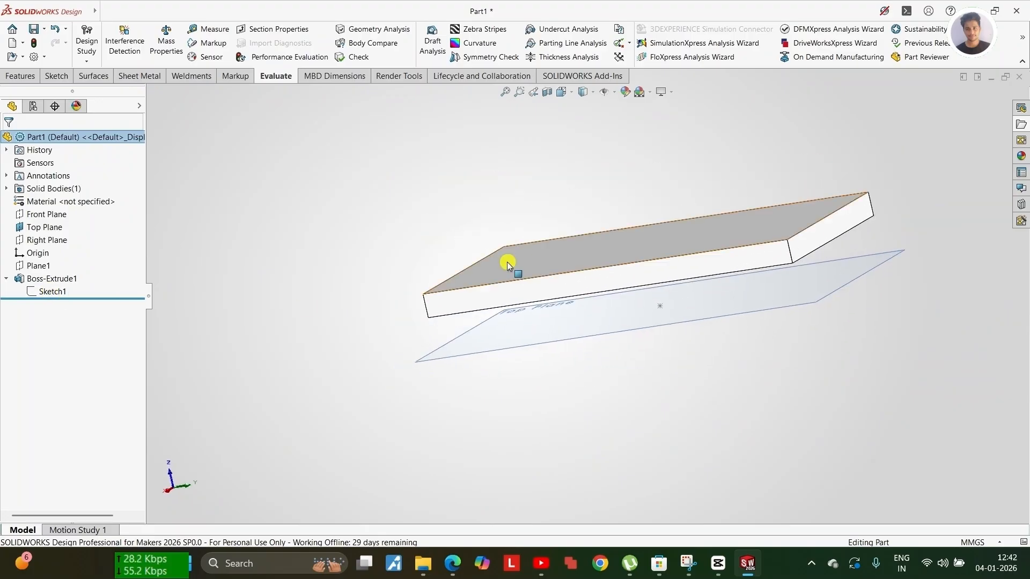
click(51, 291)
click(62, 276)
scroll(508, 330, up, 2)
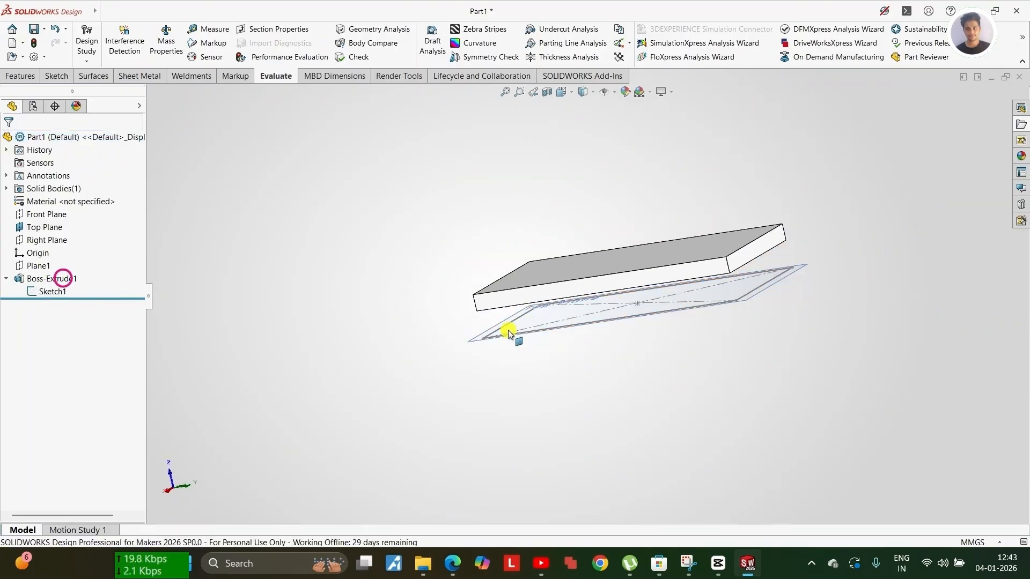
middle_drag(508, 329, 534, 336)
scroll(529, 333, down, 3)
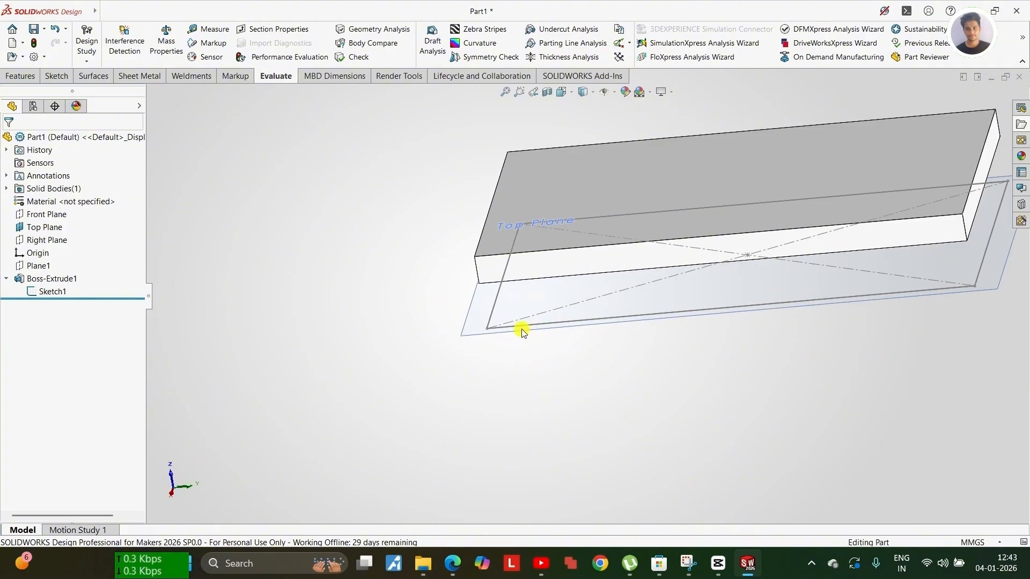
click(61, 293)
mouse_move(542, 322)
middle_down()
mouse_move(563, 309)
mouse_move(570, 273)
mouse_move(520, 239)
middle_up()
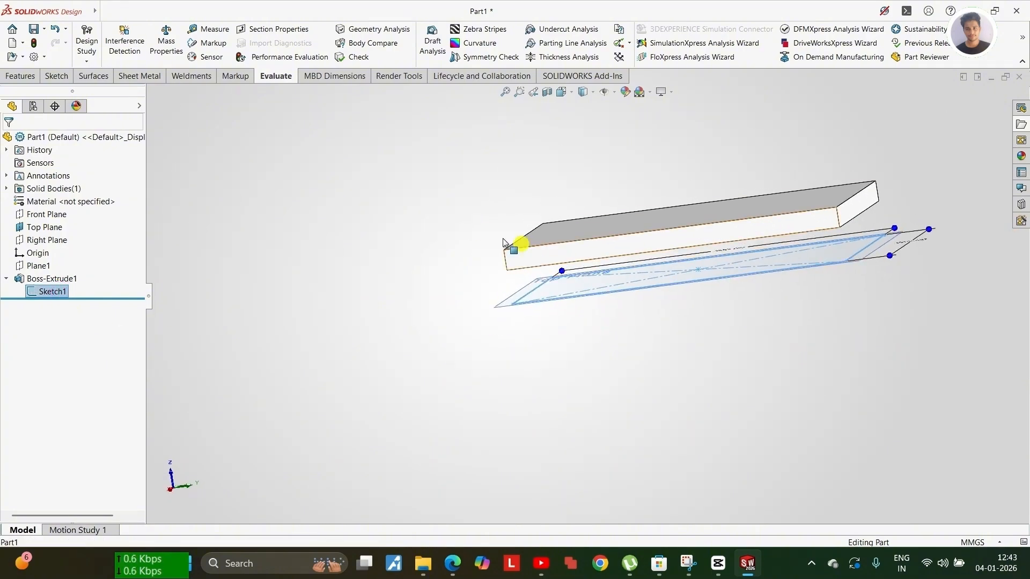
click(42, 293)
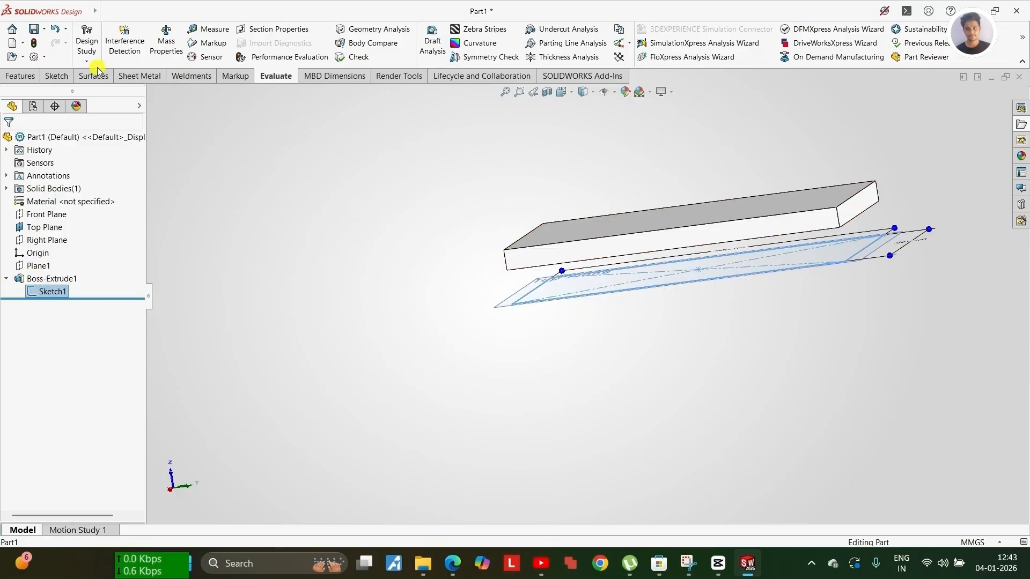
click(13, 75)
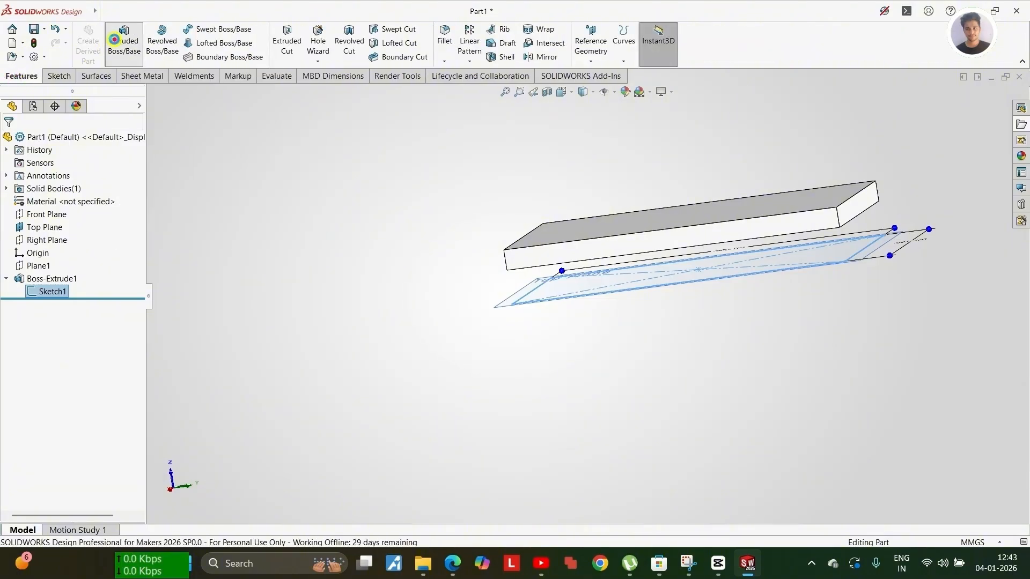
click(115, 40)
scroll(558, 319, down, 2)
scroll(531, 325, up, 3)
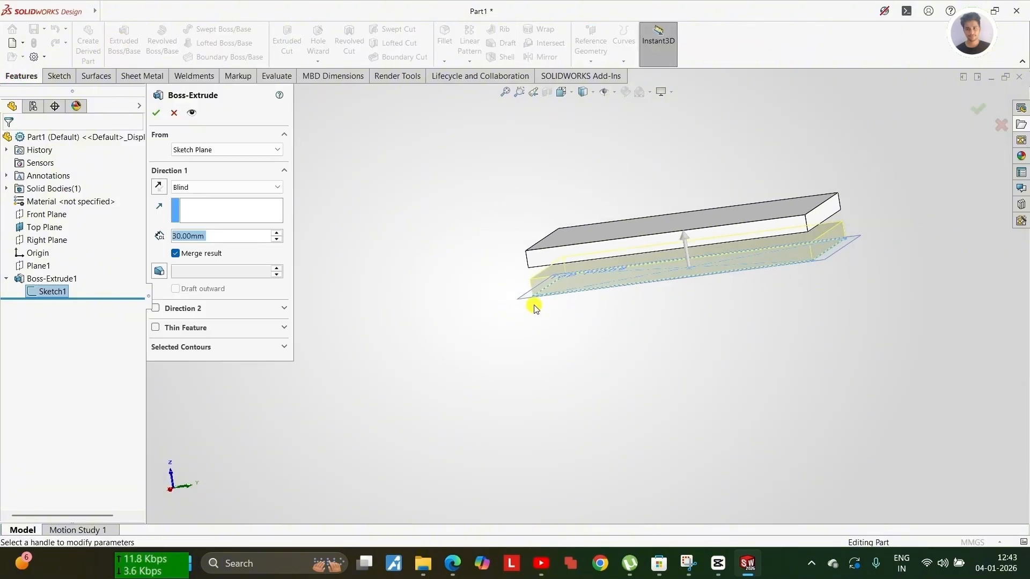
middle_drag(533, 307, 529, 329)
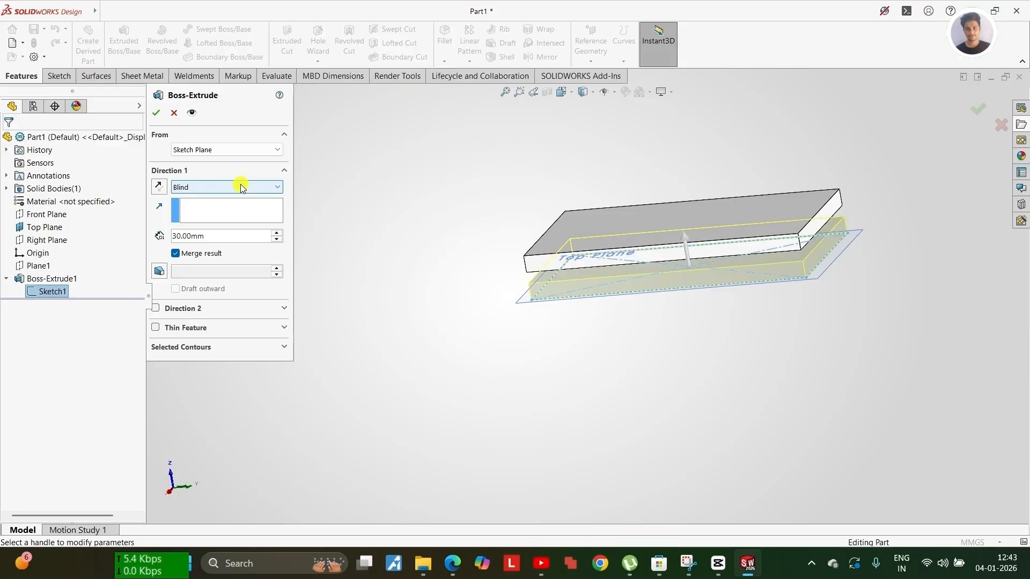
click(200, 148)
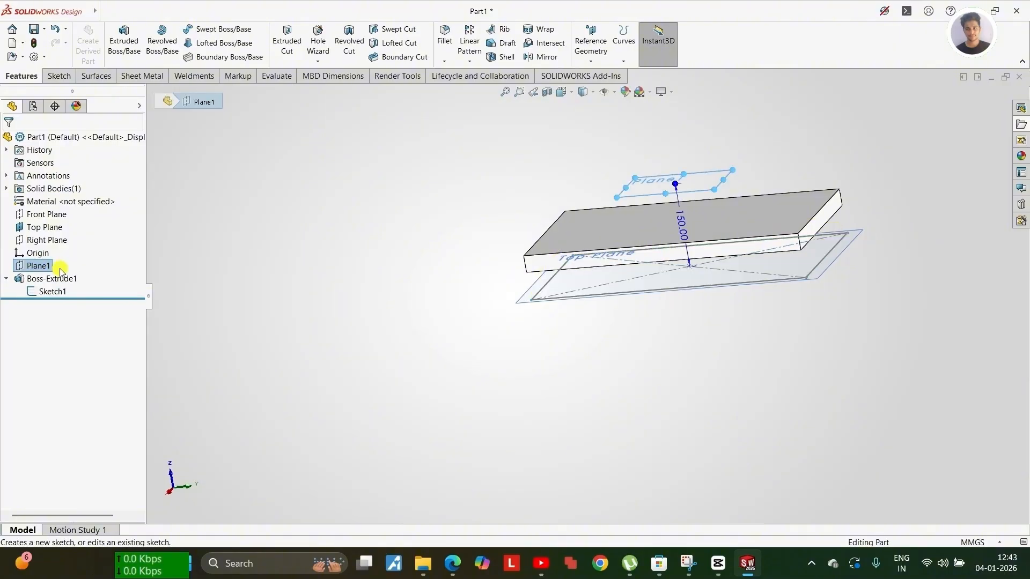
Show Plane1 above the extruded block.
click(219, 270)
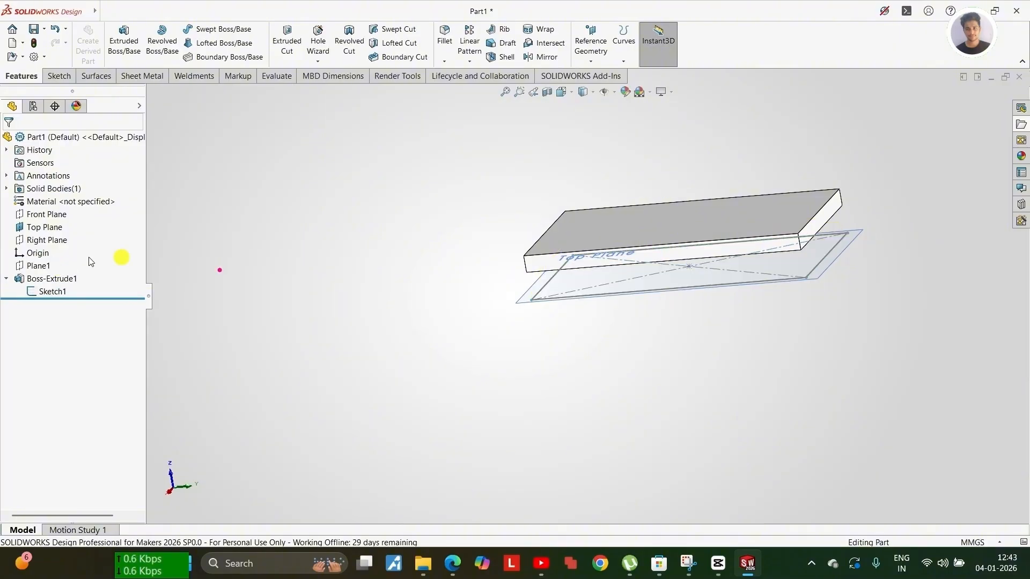
click(33, 266)
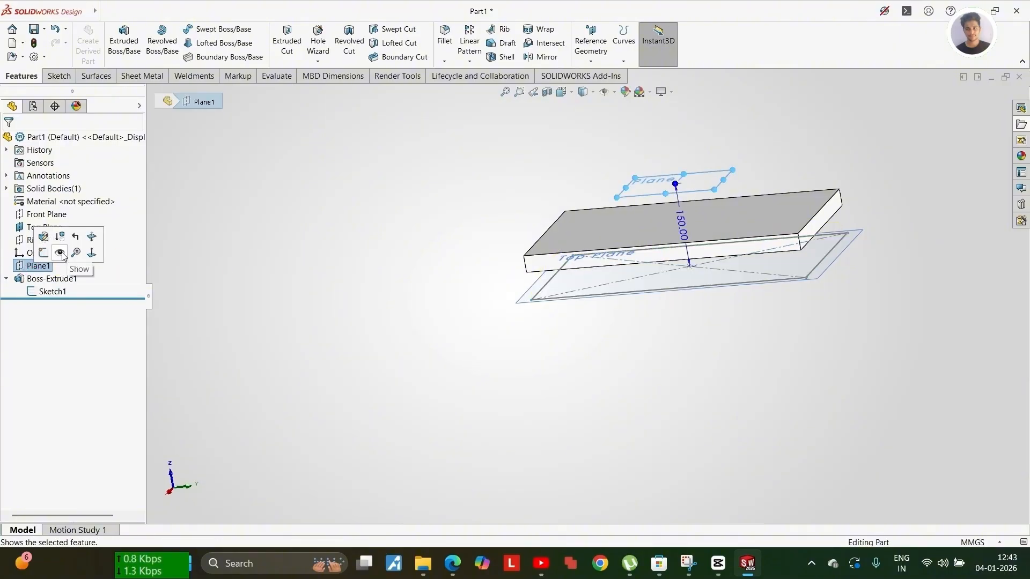
scroll(690, 231, down, 3)
click(418, 179)
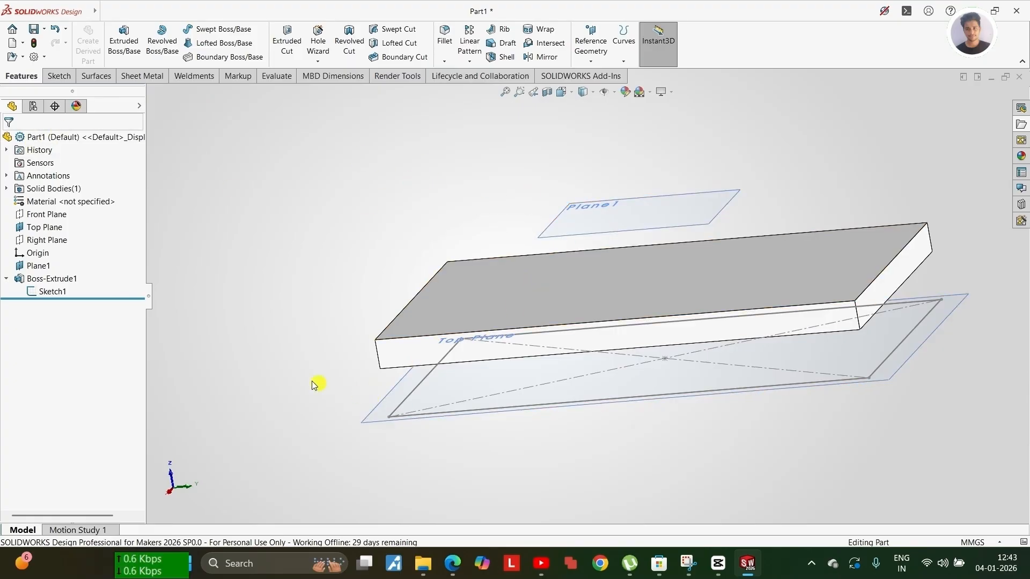
Start a second Boss-Extrude from Sketch1, with Surface/Face/Plane as the start condition and Plane1 as the starting plane.
click(54, 292)
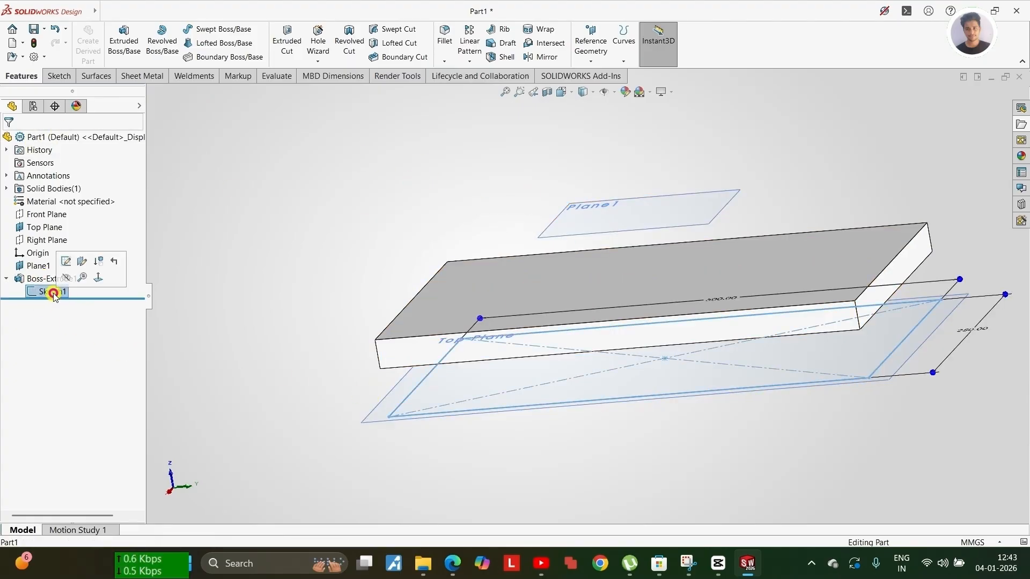
click(132, 46)
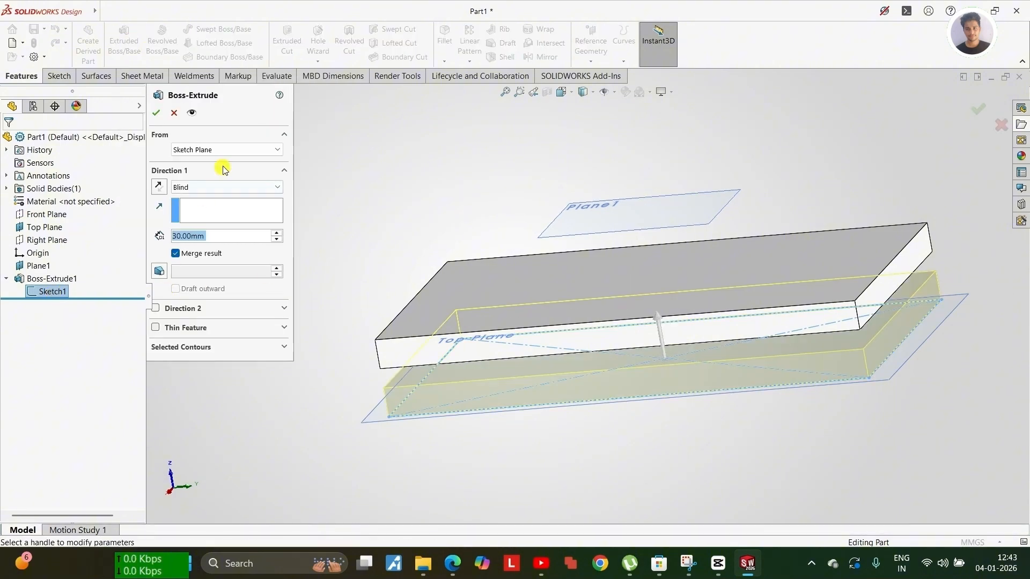
click(196, 149)
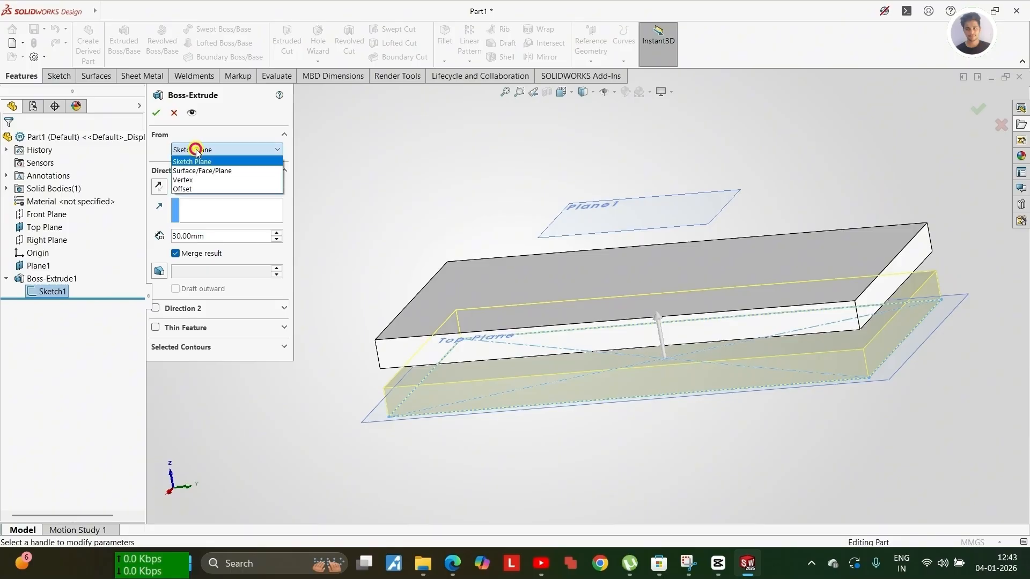
click(240, 171)
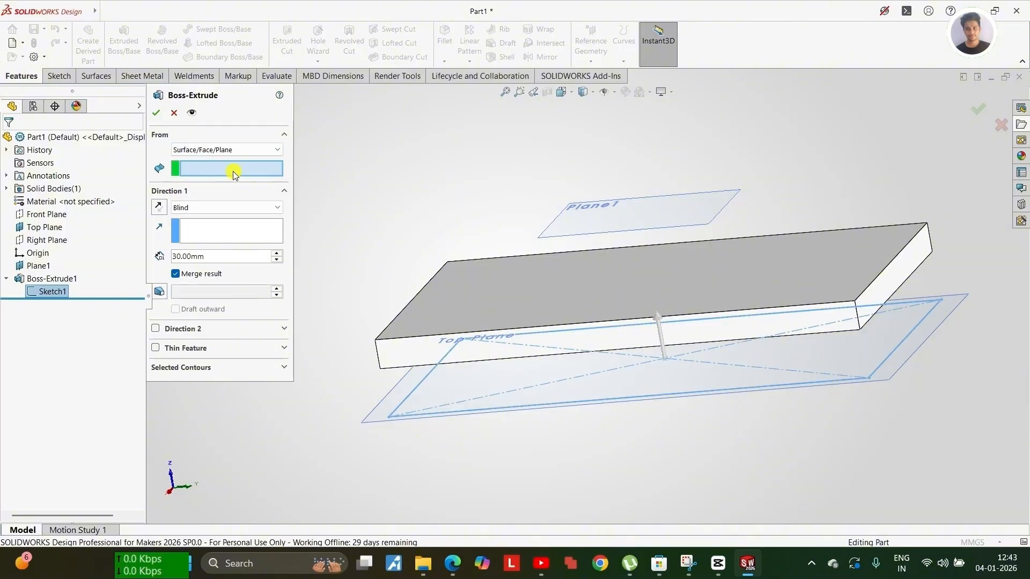
click(722, 202)
scroll(683, 265, up, 3)
middle_drag(683, 265, 690, 236)
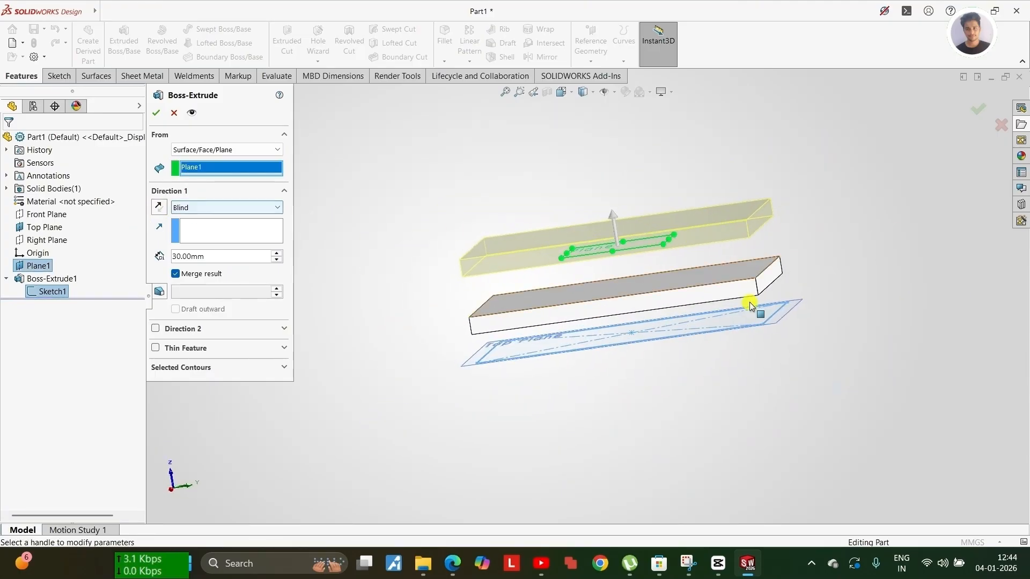
middle_drag(749, 304, 716, 236)
scroll(686, 236, down, 4)
scroll(577, 256, up, 2)
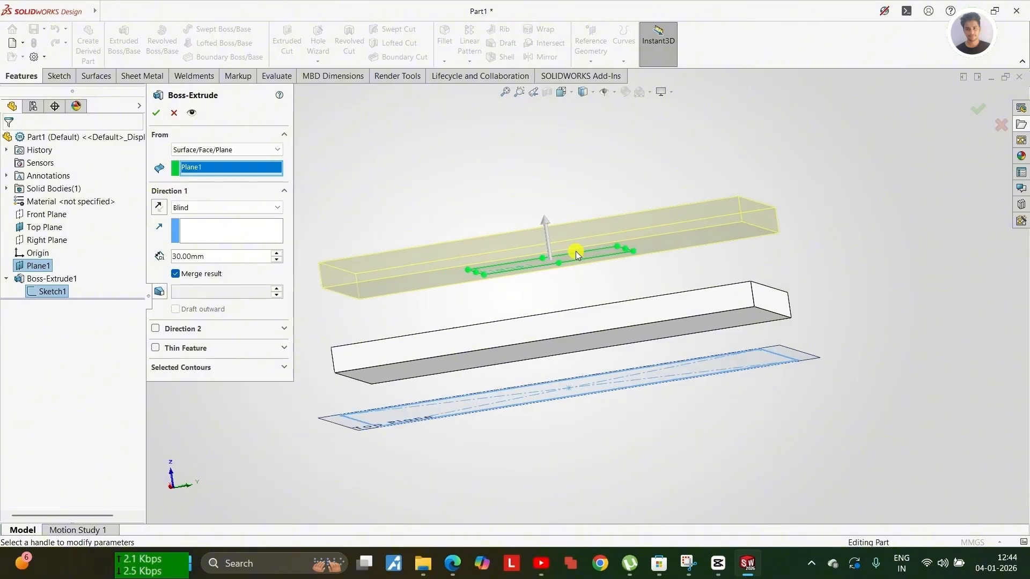
Reverse the extrusion direction and flip it back, and try the Mid Plane end condition around Plane1.
click(160, 210)
click(160, 210)
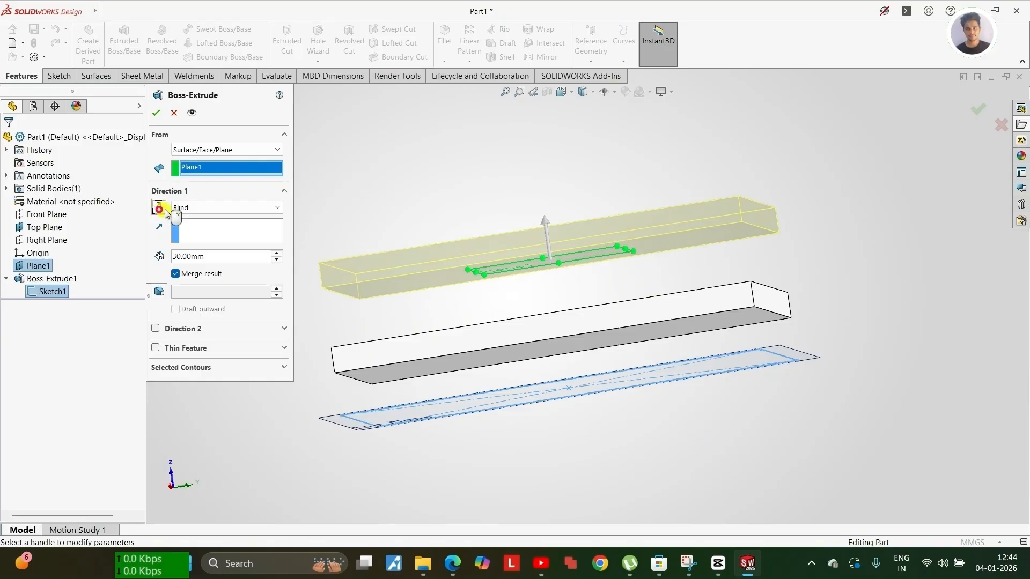
click(181, 207)
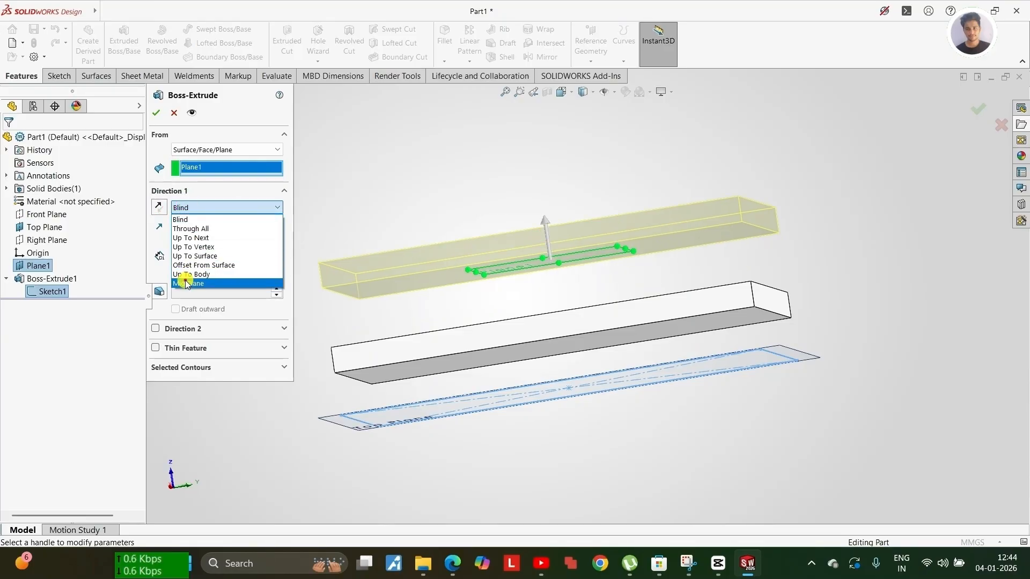
click(186, 283)
scroll(582, 285, down, 5)
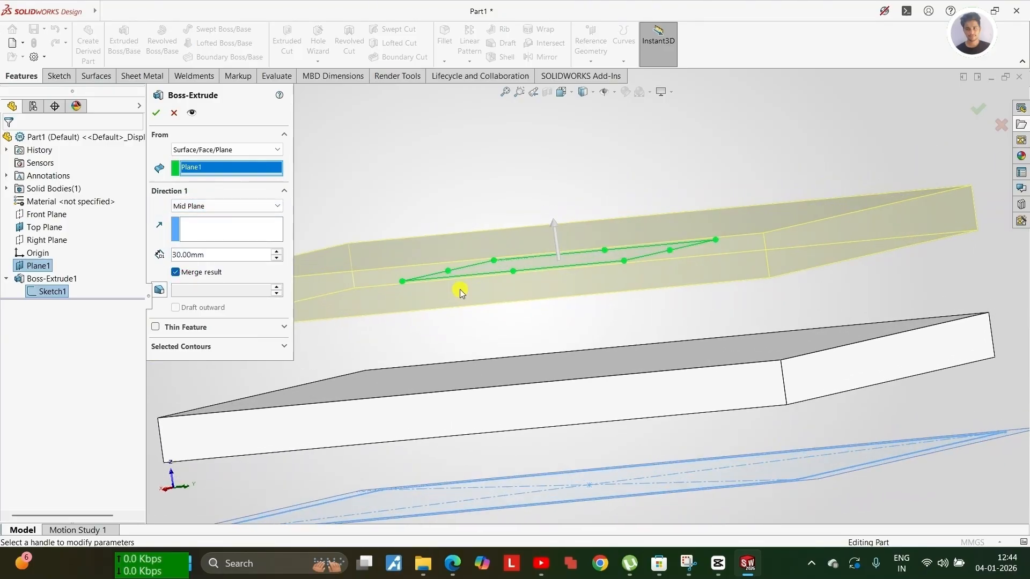
scroll(572, 274, up, 2)
middle_drag(569, 281, 581, 262)
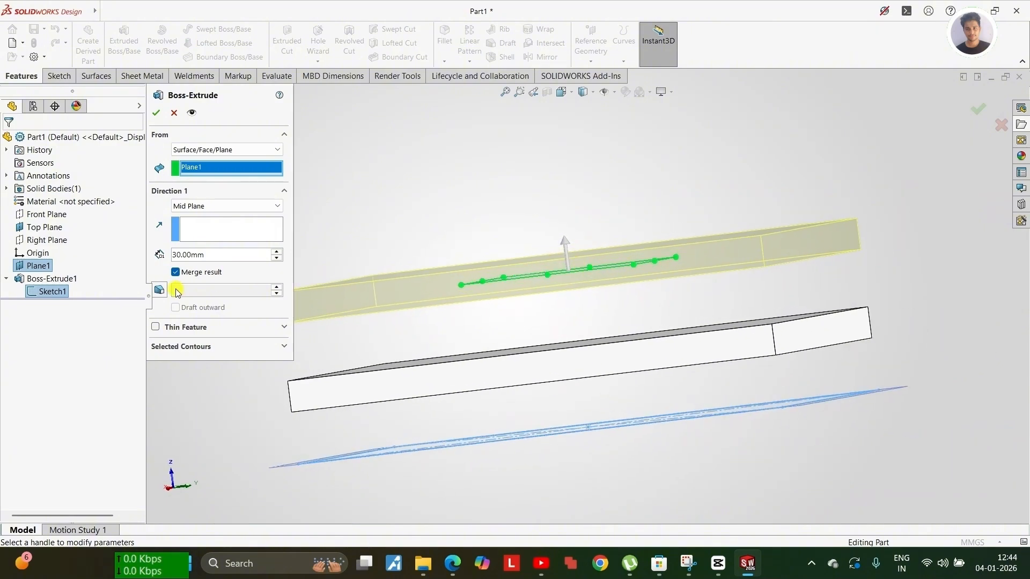
Change the end condition to Offset From Surface, using the existing block's top face as the reference.
click(228, 206)
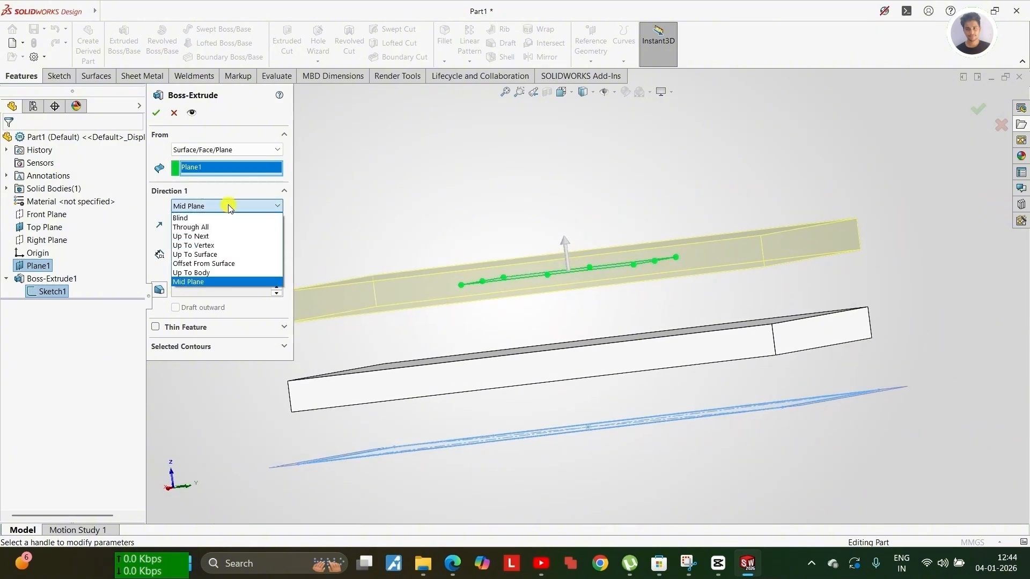
click(206, 264)
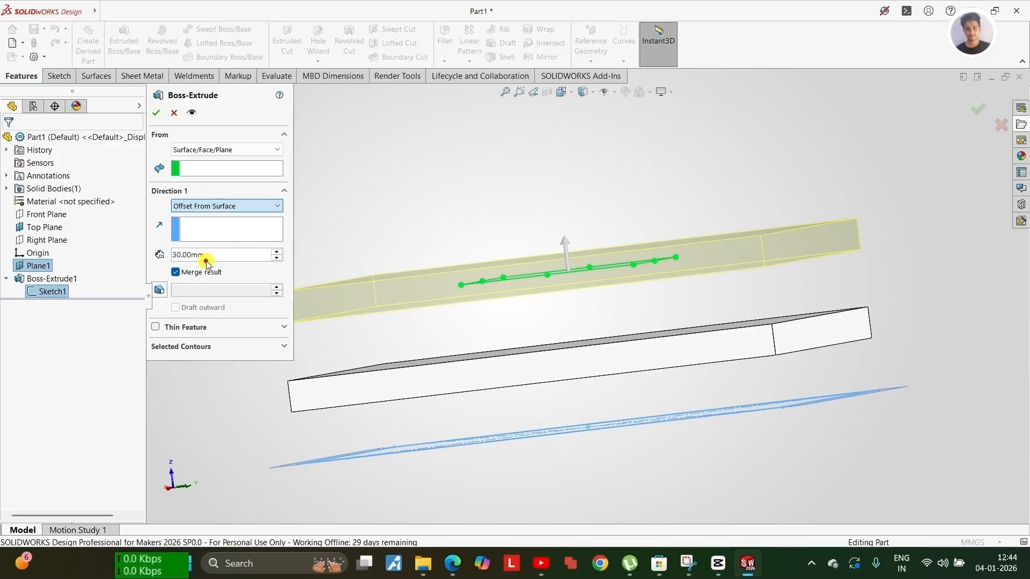
middle_drag(483, 333, 494, 382)
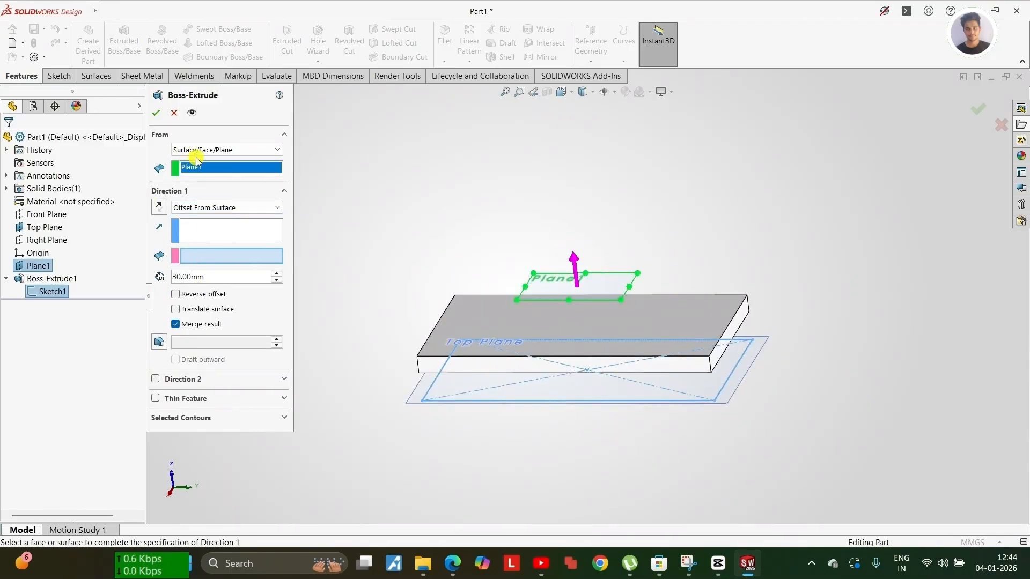
click(465, 323)
middle_drag(471, 327, 612, 304)
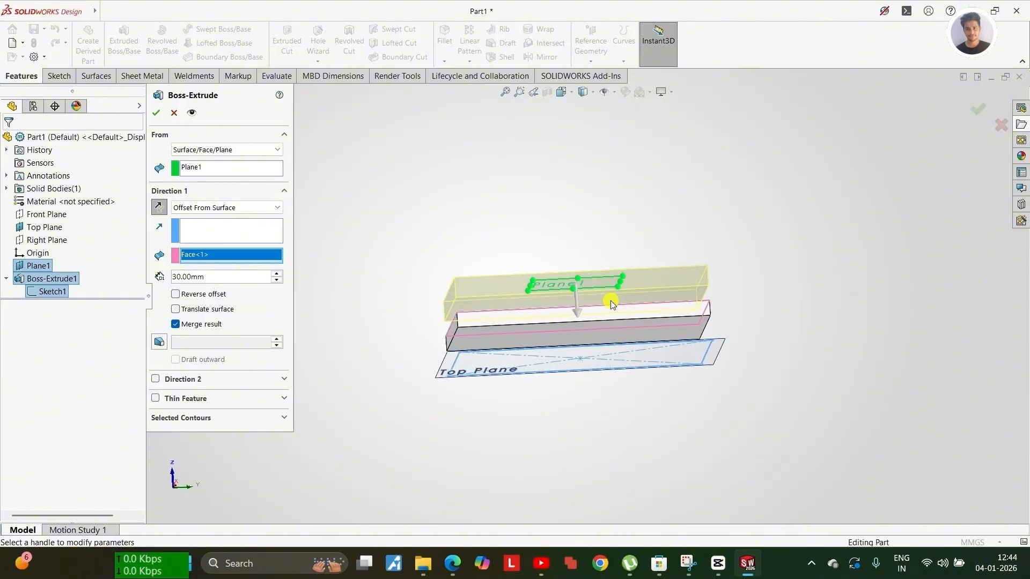
scroll(610, 300, down, 3)
scroll(583, 316, down, 2)
middle_drag(539, 298, 646, 250)
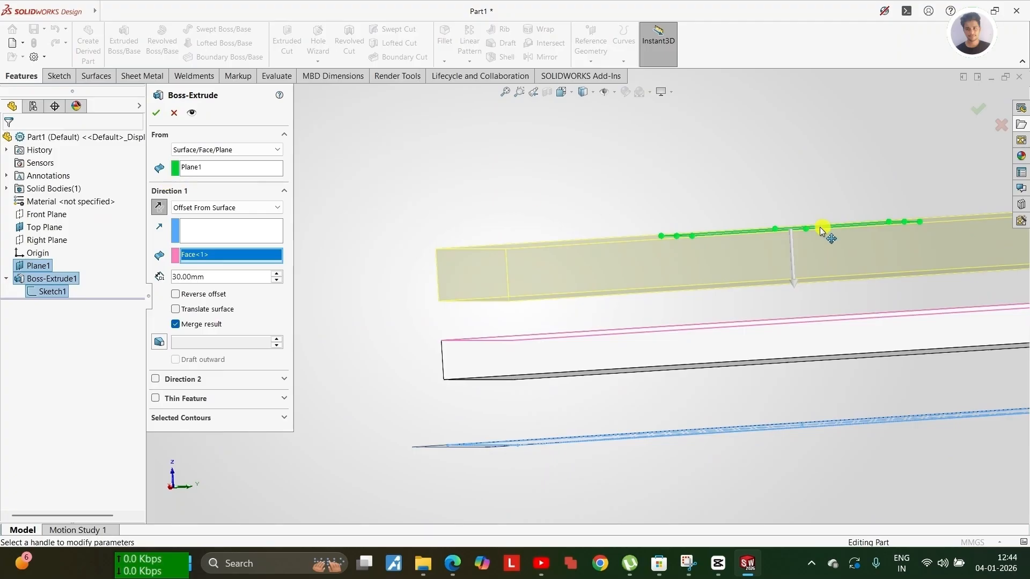
middle_drag(472, 348, 543, 320)
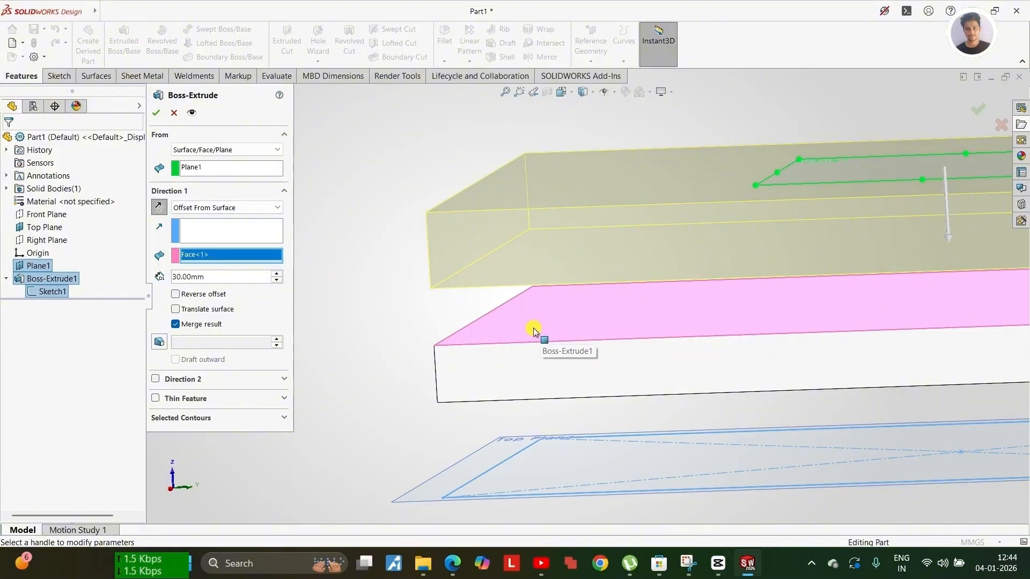
middle_drag(534, 331, 531, 266)
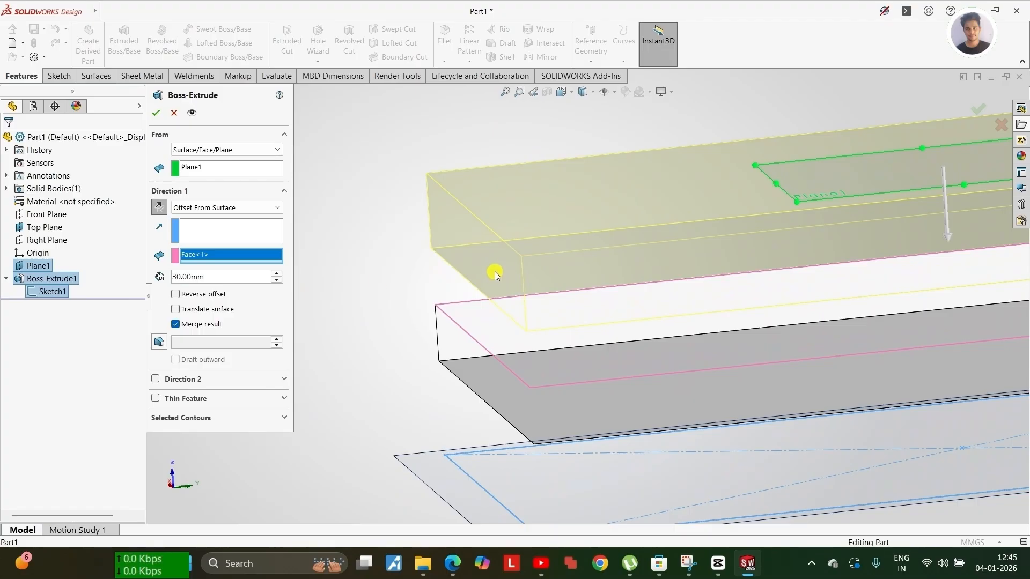
Reduce the offset from the block's top face to 20 mm and further to 10 mm.
click(279, 281)
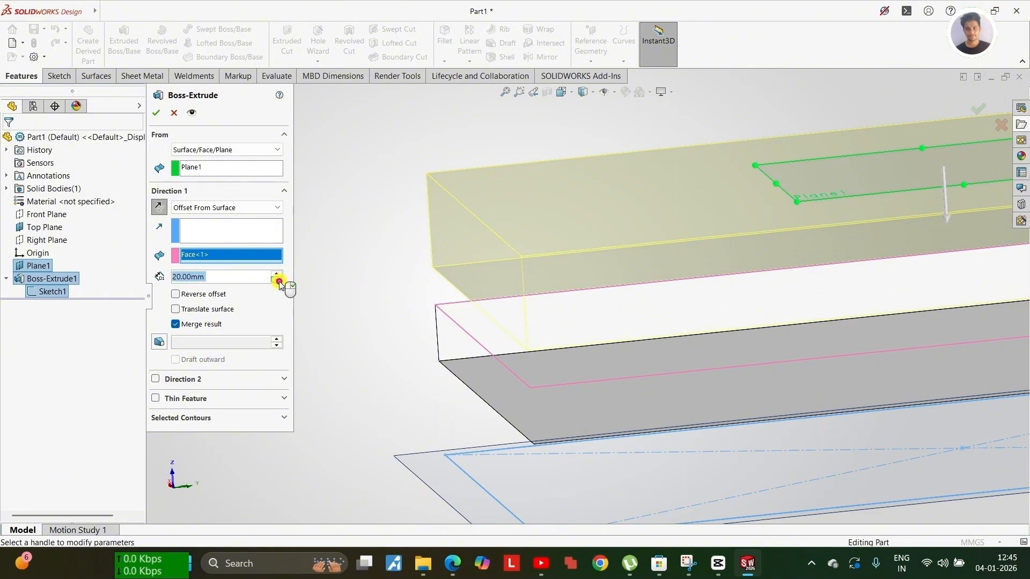
middle_drag(553, 285, 550, 333)
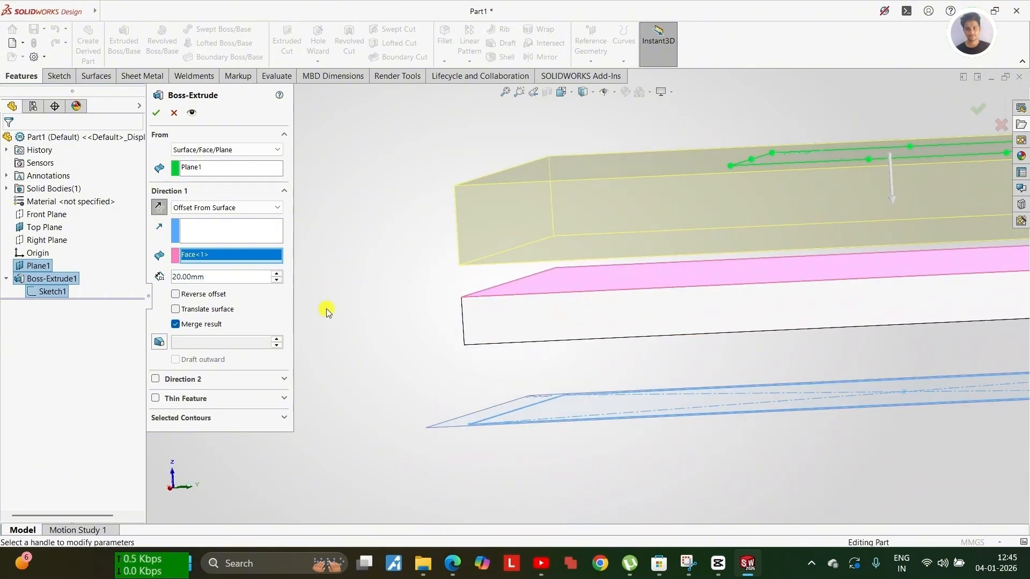
click(277, 281)
scroll(524, 276, down, 2)
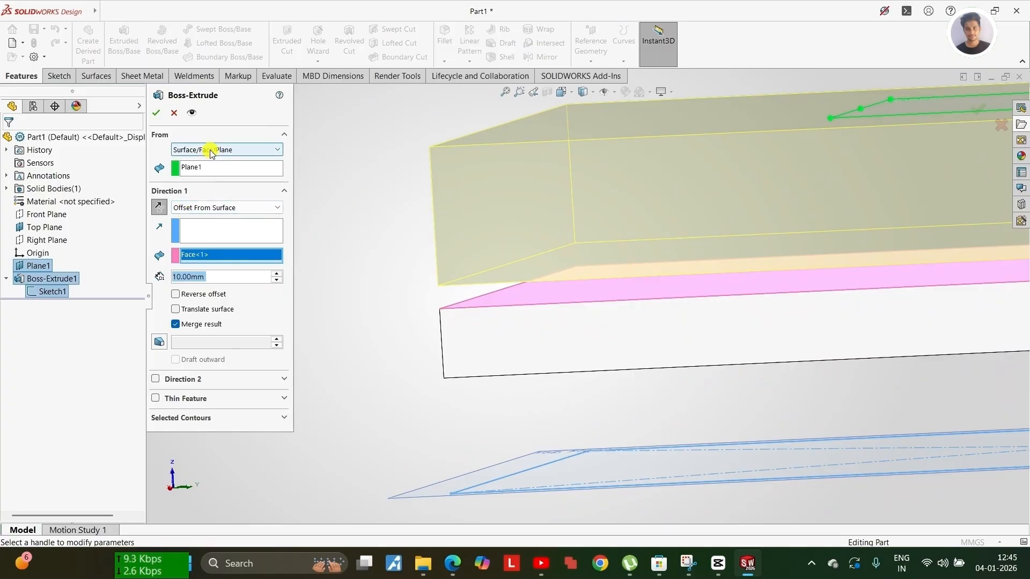
scroll(588, 219, up, 2)
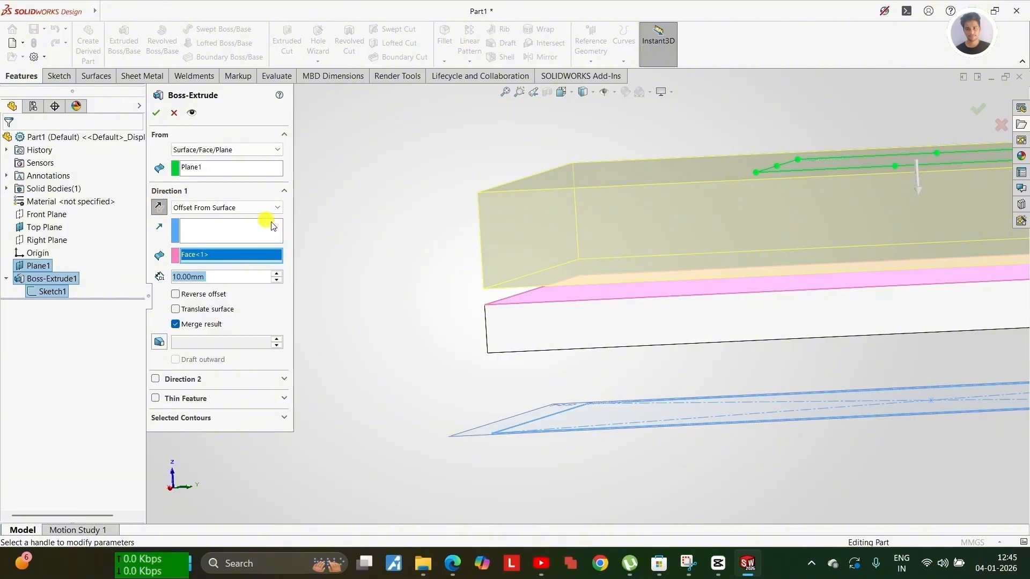
scroll(560, 297, down, 3)
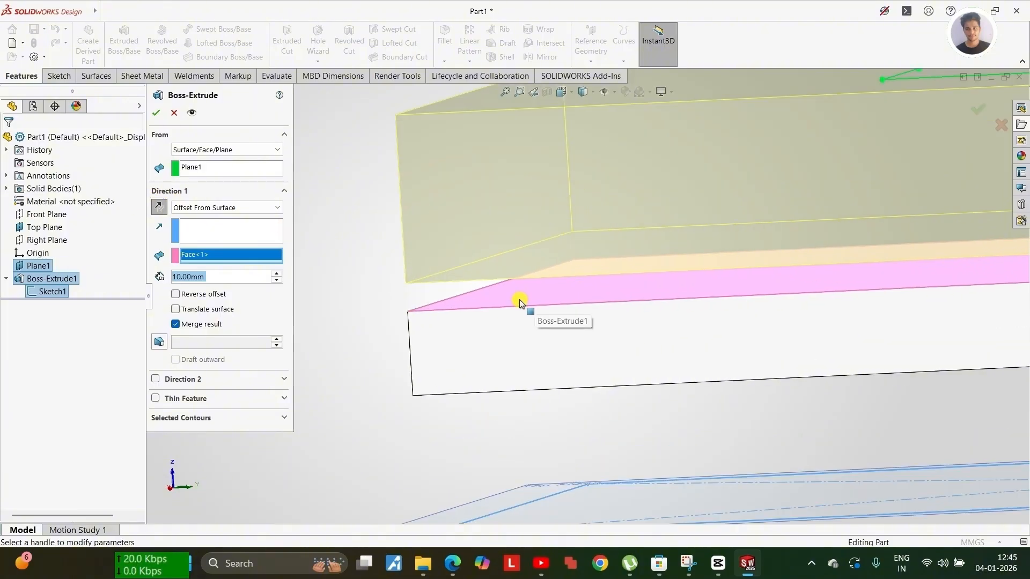
Change Direction 1's end condition to Up To Surface, ending on the existing block's top face.
click(263, 208)
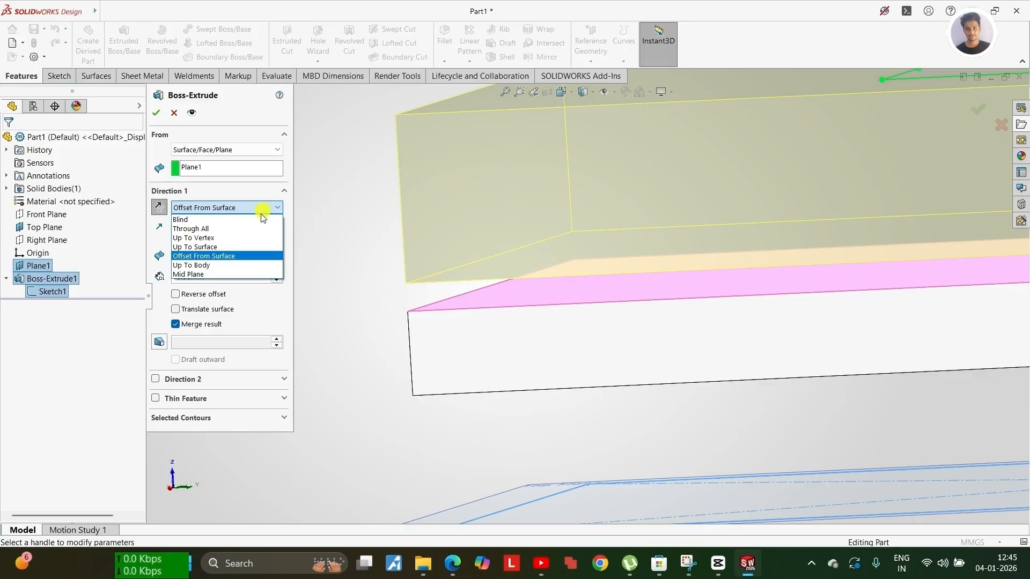
click(211, 248)
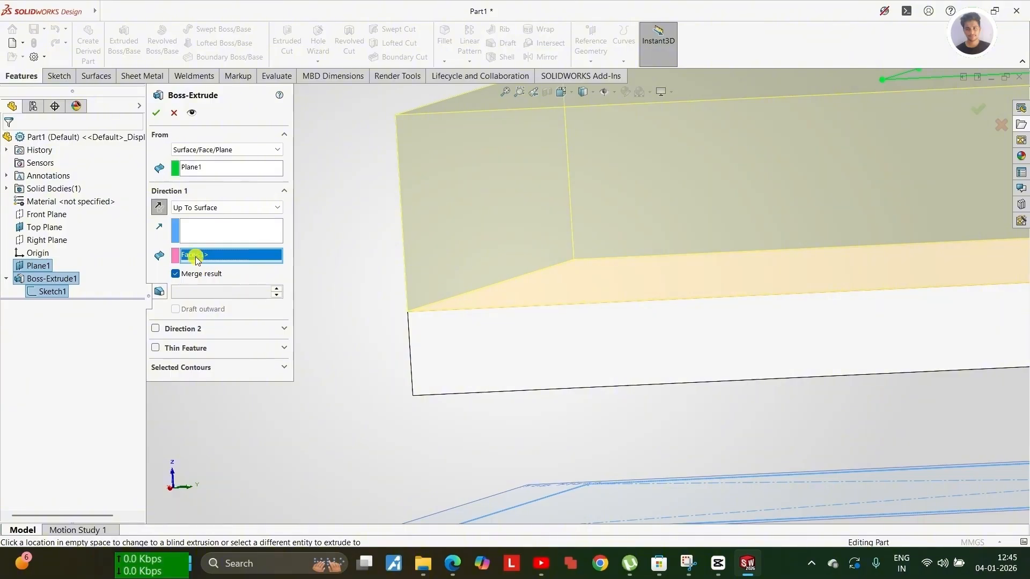
scroll(650, 271, up, 5)
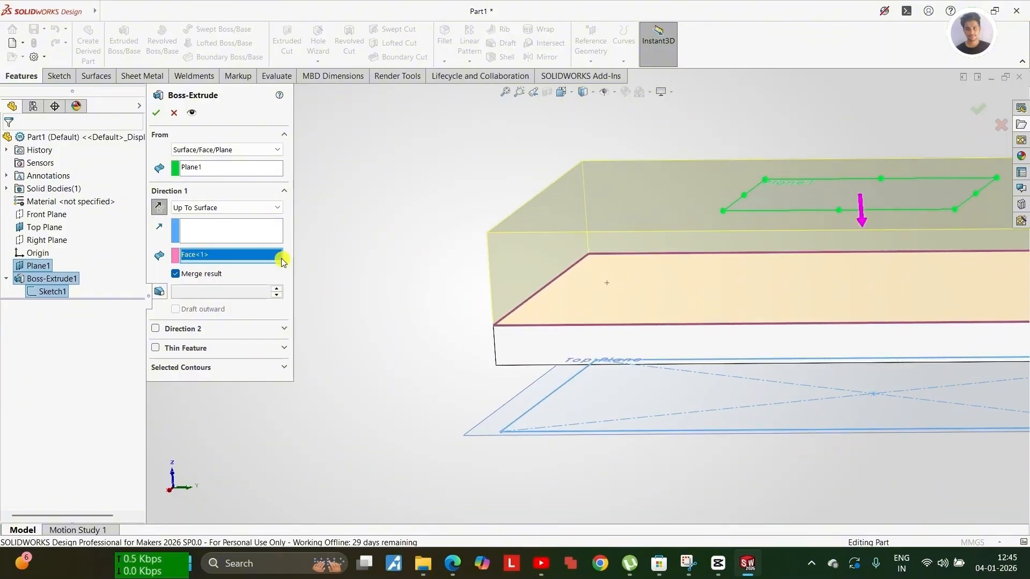
Finish the second extrusion as a separate 30 mm Blind boss starting from Plane1, pointing away from the existing block.
click(271, 207)
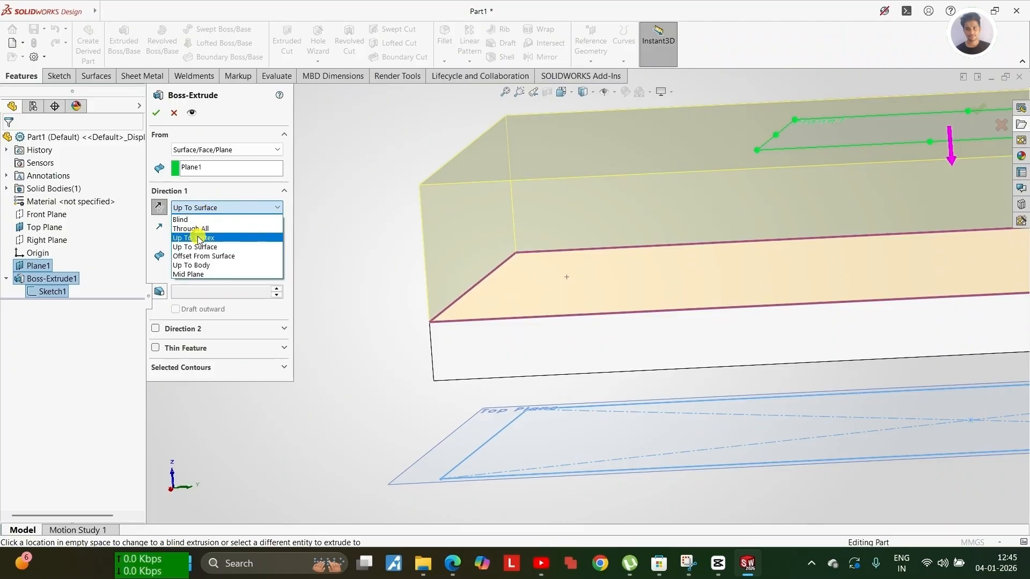
scroll(667, 236, up, 6)
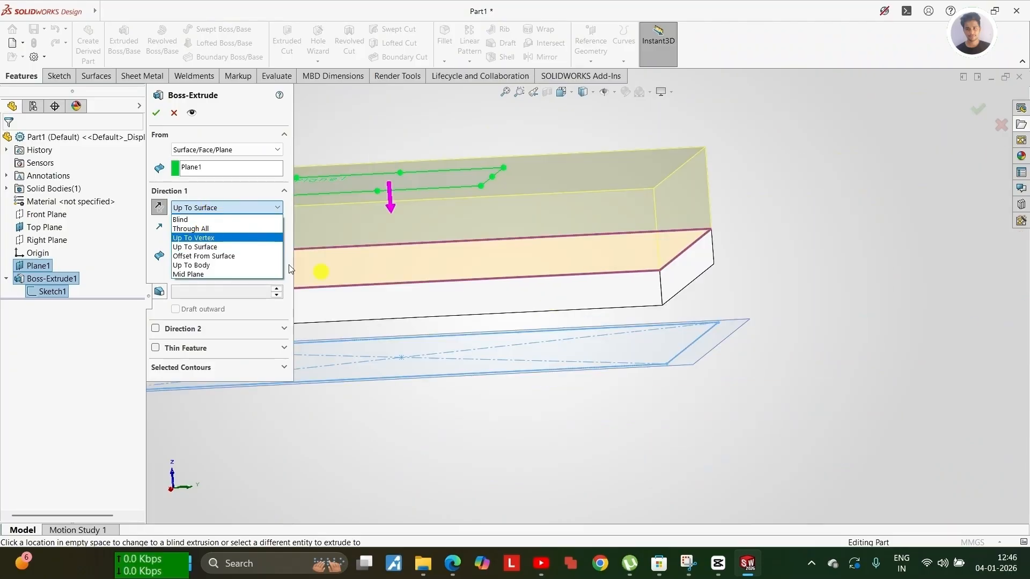
click(470, 228)
click(156, 113)
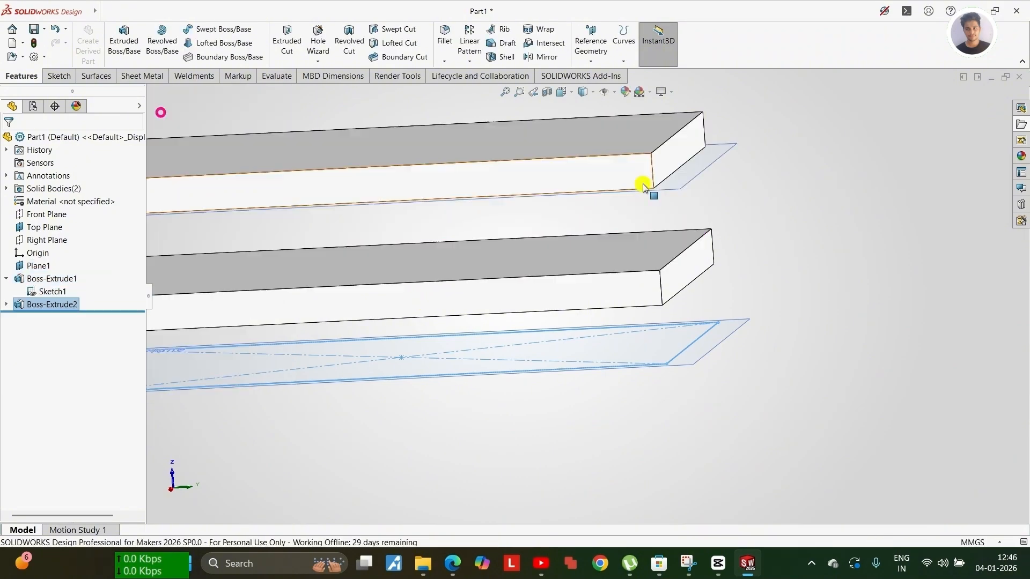
Apply the light pink standard colour to the lower block's front face.
click(620, 290)
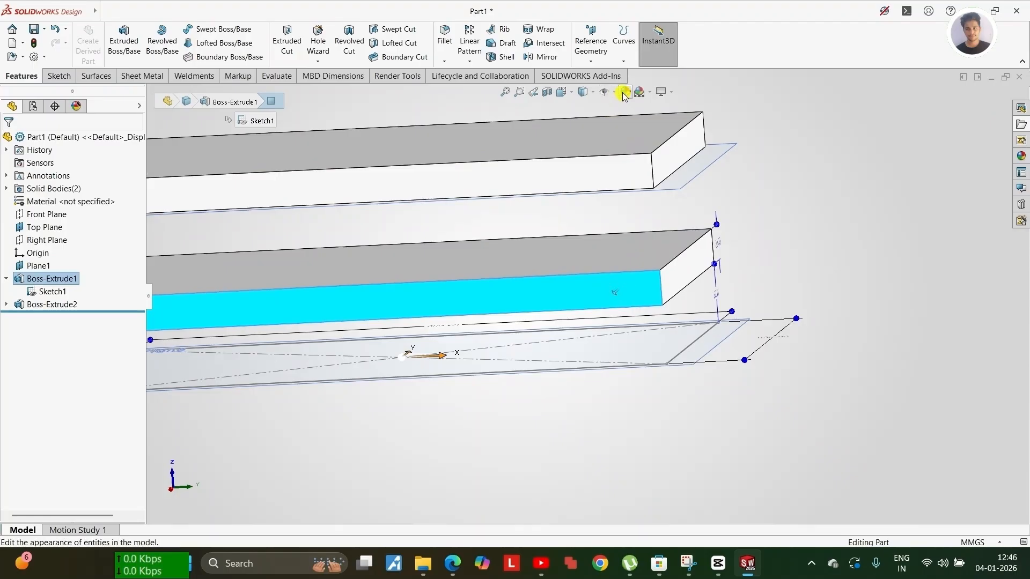
click(625, 93)
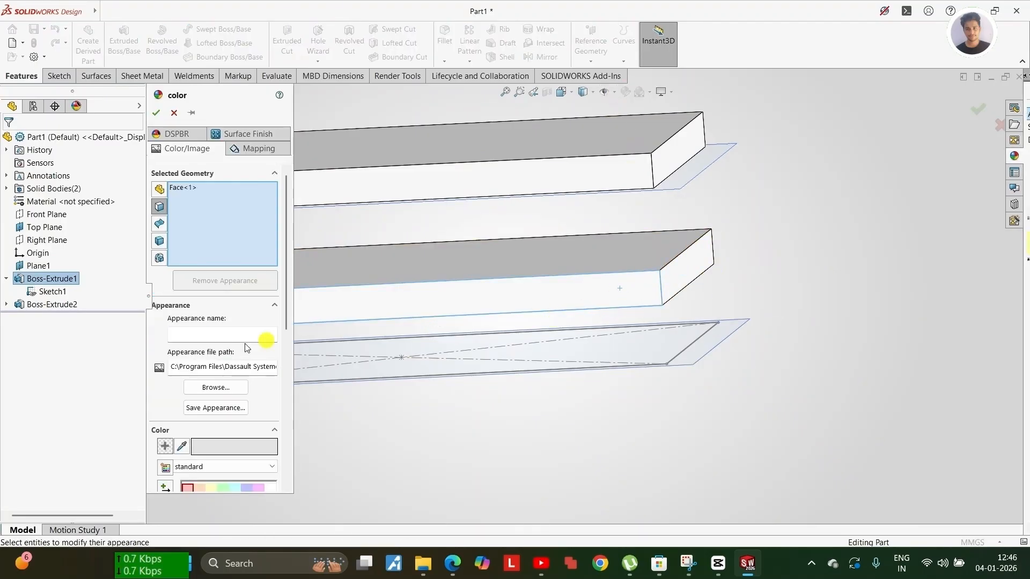
click(186, 488)
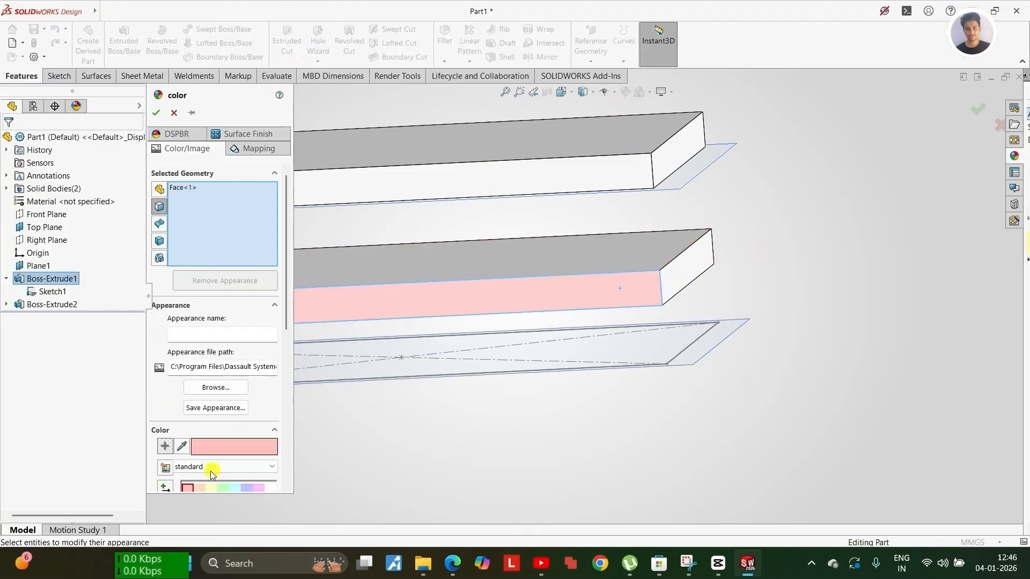
Extend the light pink appearance to the lower block's whole body and accept it.
click(159, 241)
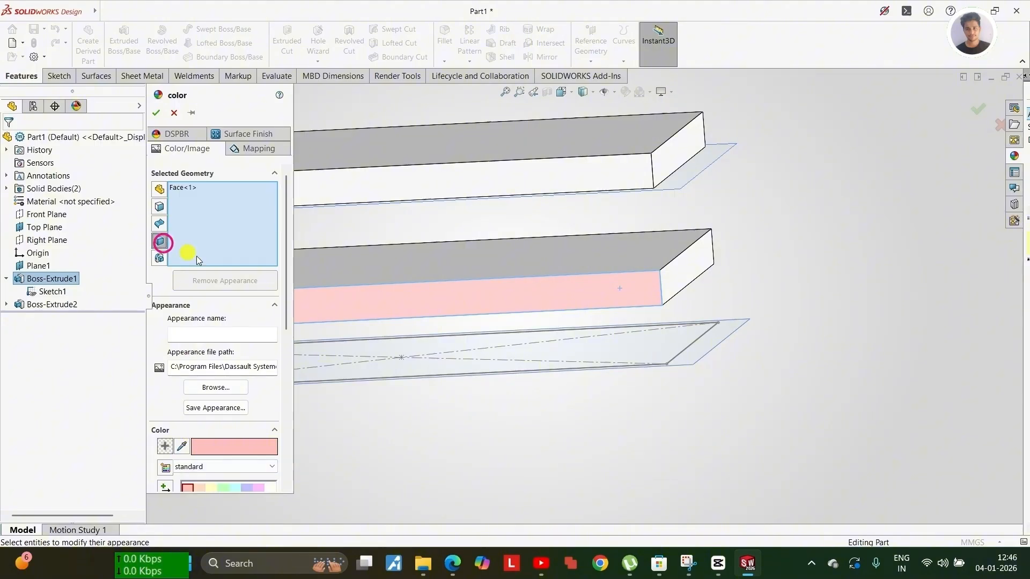
drag(285, 333, 285, 384)
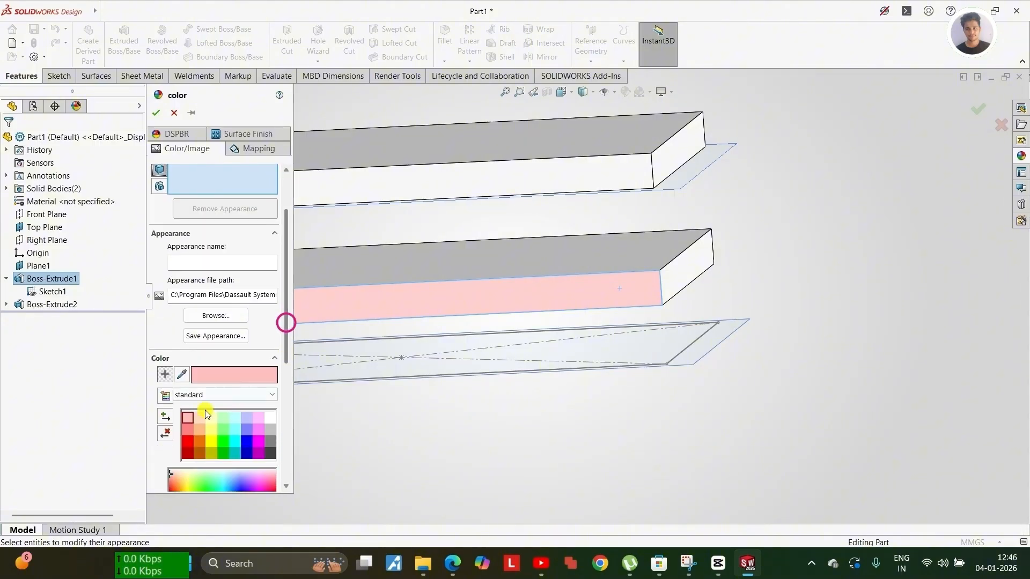
click(188, 423)
click(188, 420)
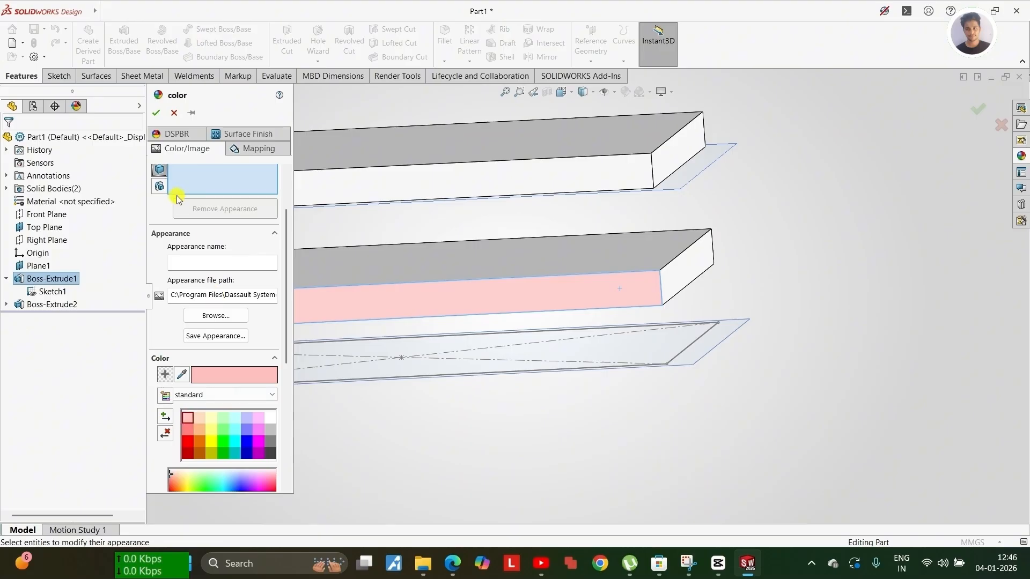
click(578, 271)
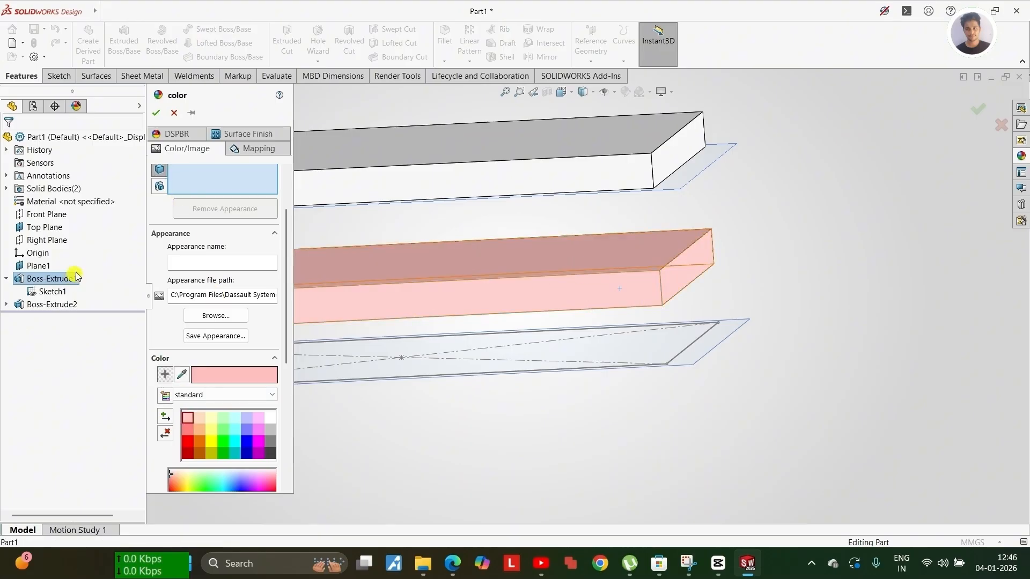
scroll(524, 315, up, 5)
scroll(519, 298, down, 2)
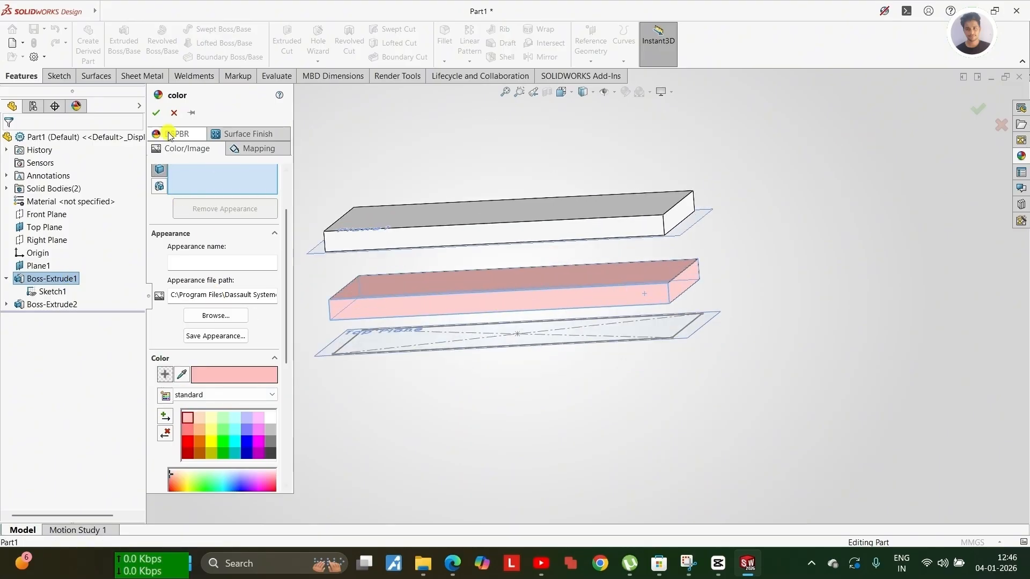
click(156, 113)
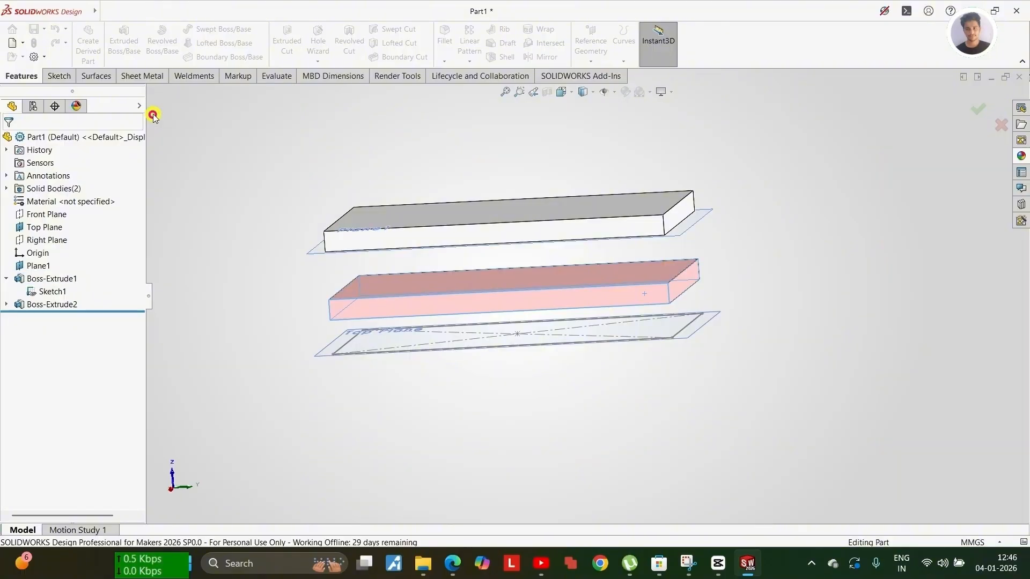
Colour the upper block bright green (RGB 0, 255, 0), covering its top face and its whole body.
click(614, 207)
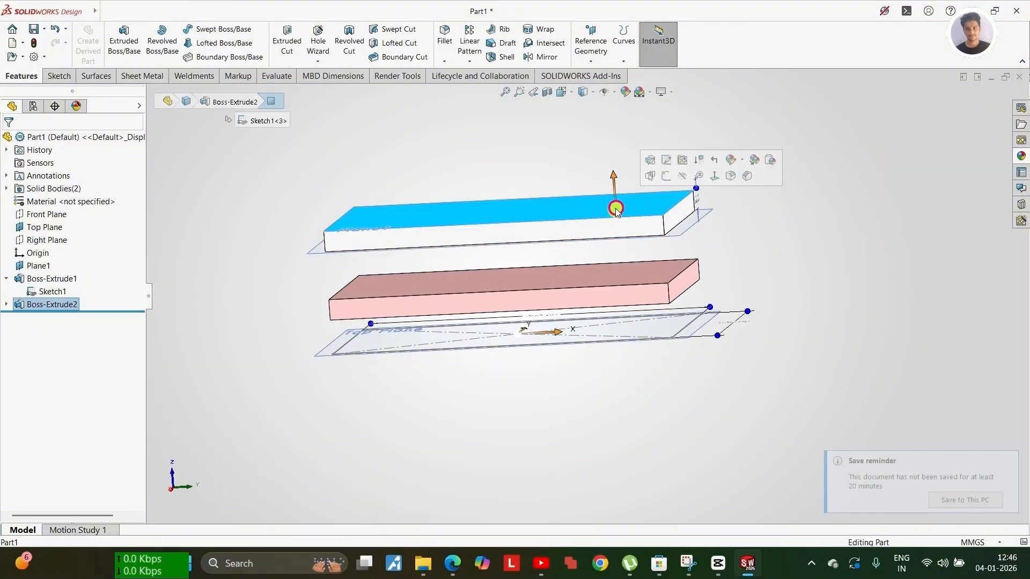
click(625, 92)
scroll(225, 449, down, 3)
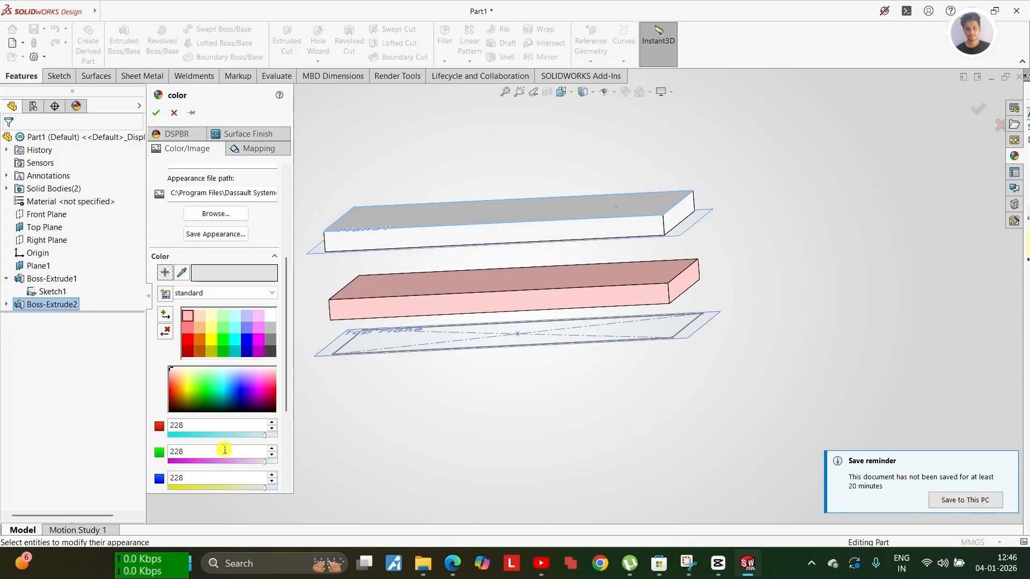
click(224, 341)
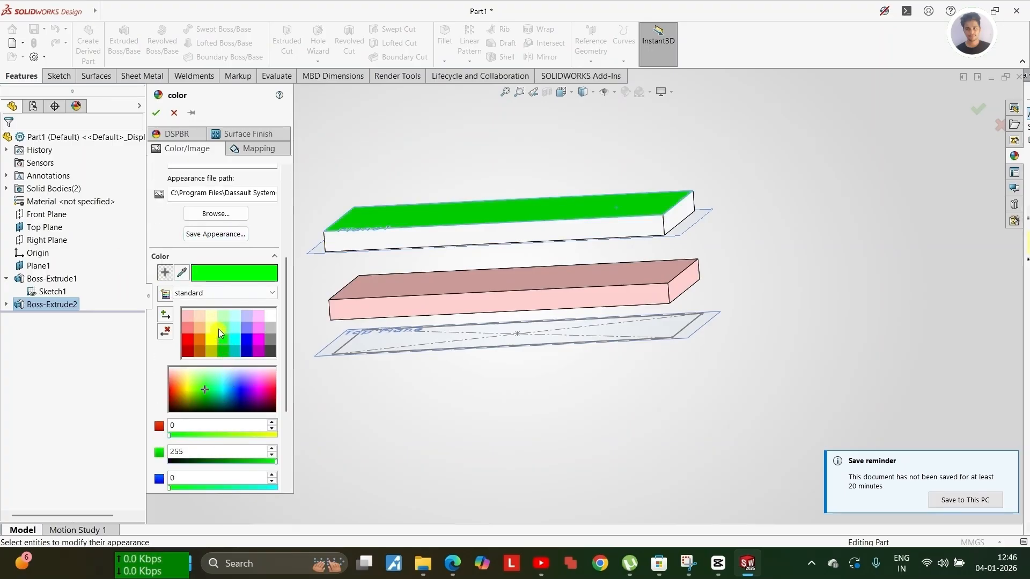
scroll(219, 333, up, 3)
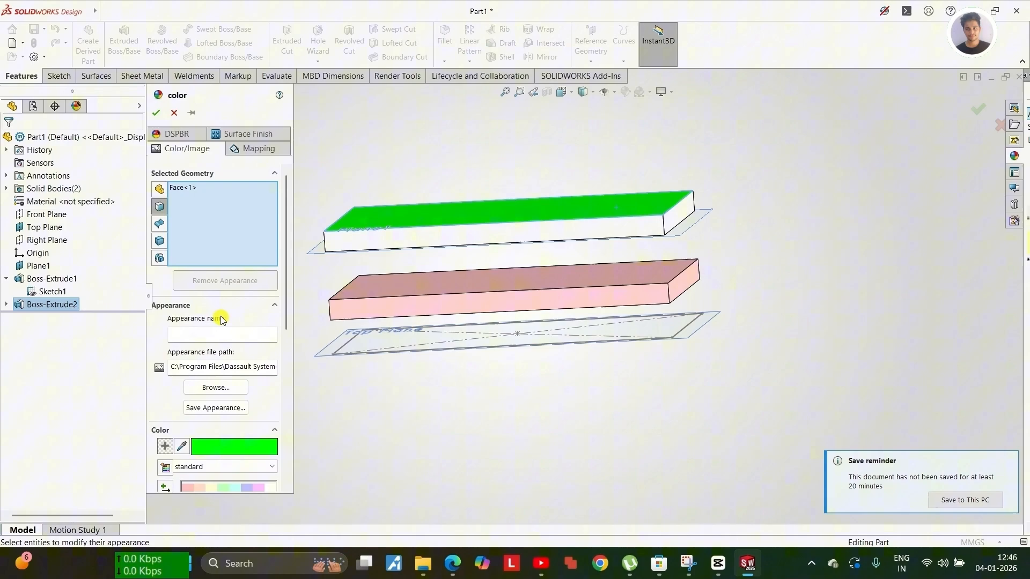
click(160, 241)
click(539, 234)
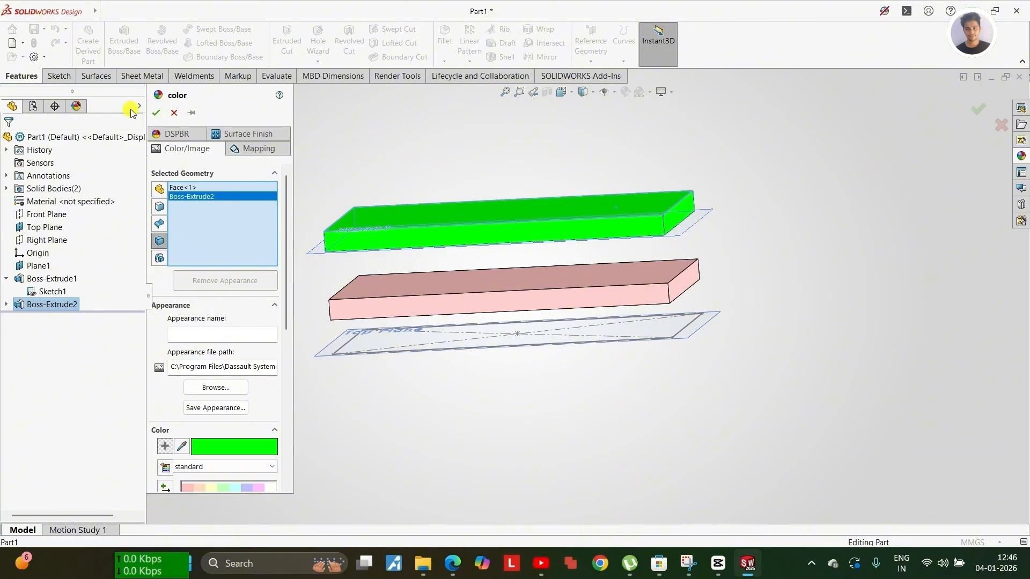
click(156, 113)
Open the green upper block's extrusion feature for editing.
scroll(513, 197, down, 3)
scroll(520, 236, up, 3)
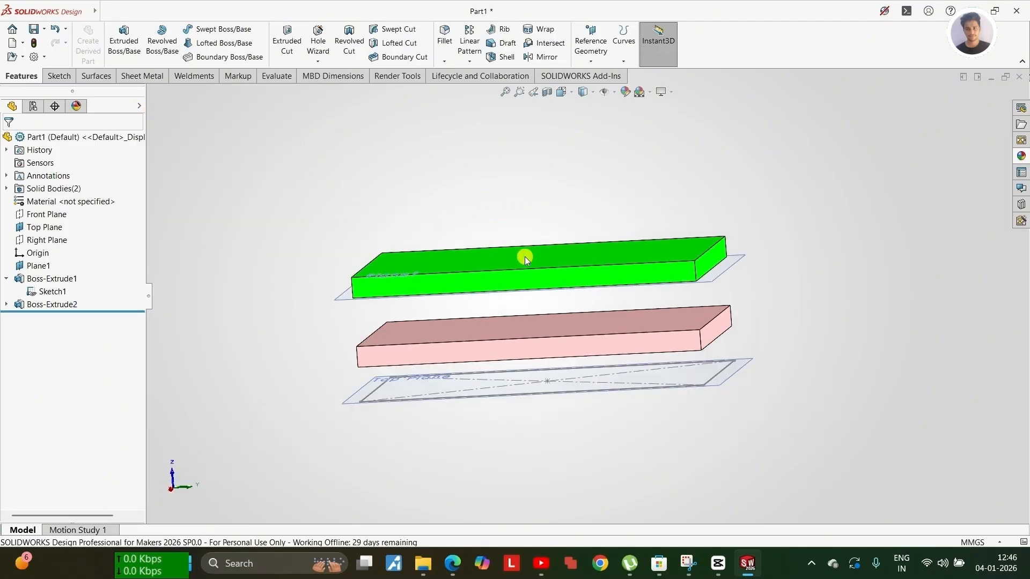
middle_drag(525, 256, 585, 305)
scroll(585, 307, down, 3)
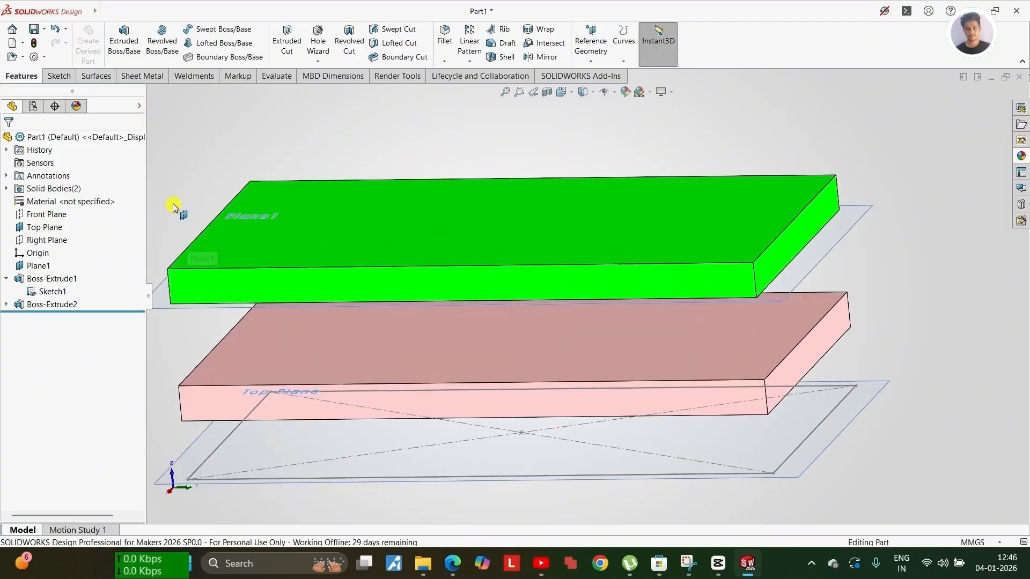
click(43, 307)
click(34, 275)
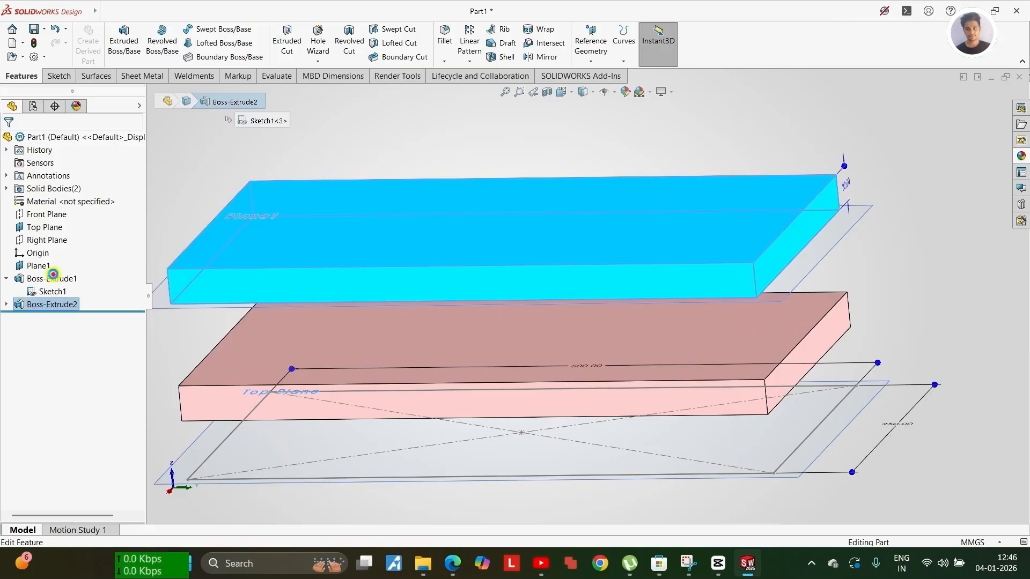
scroll(627, 332, up, 5)
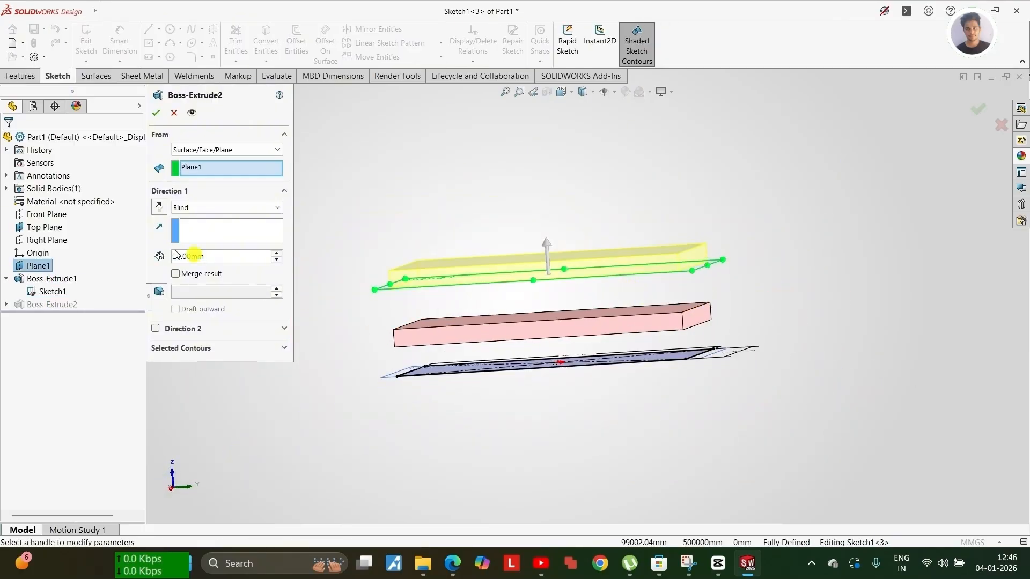
scroll(442, 259, down, 3)
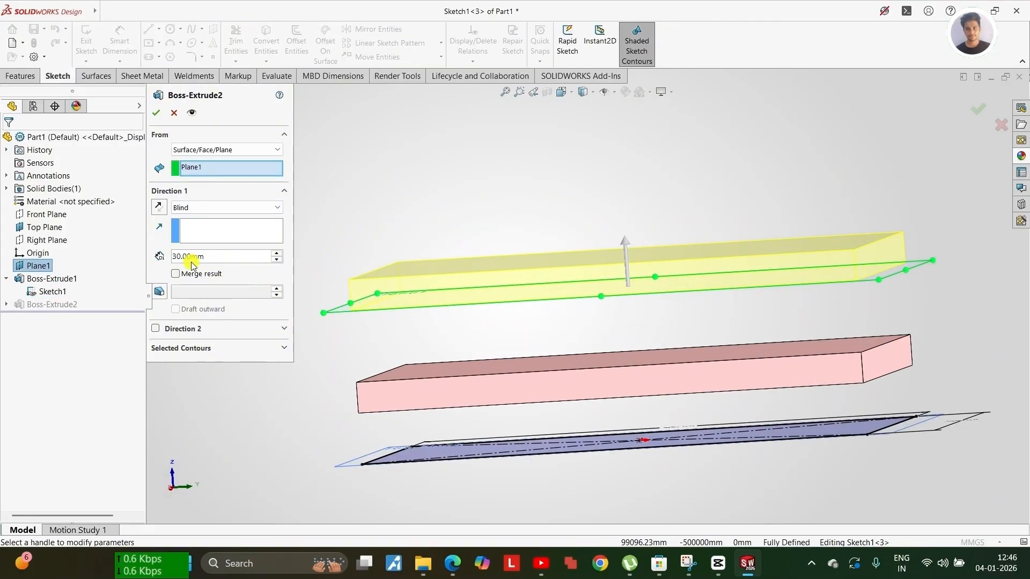
Change Direction 1's end condition to Up To Vertex, ending at the pink block's lower front corner on the far end.
click(207, 208)
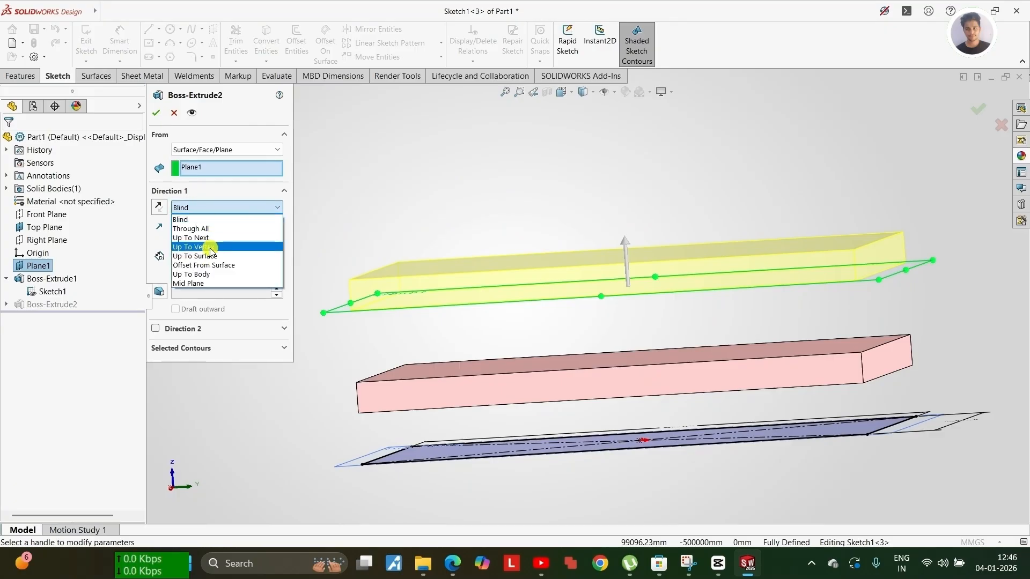
click(210, 248)
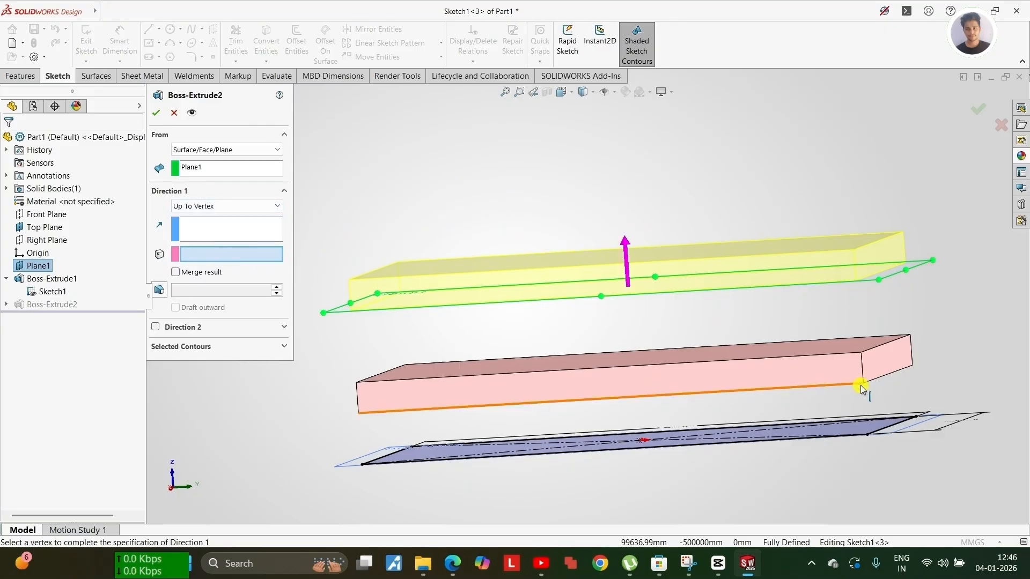
scroll(869, 386, down, 2)
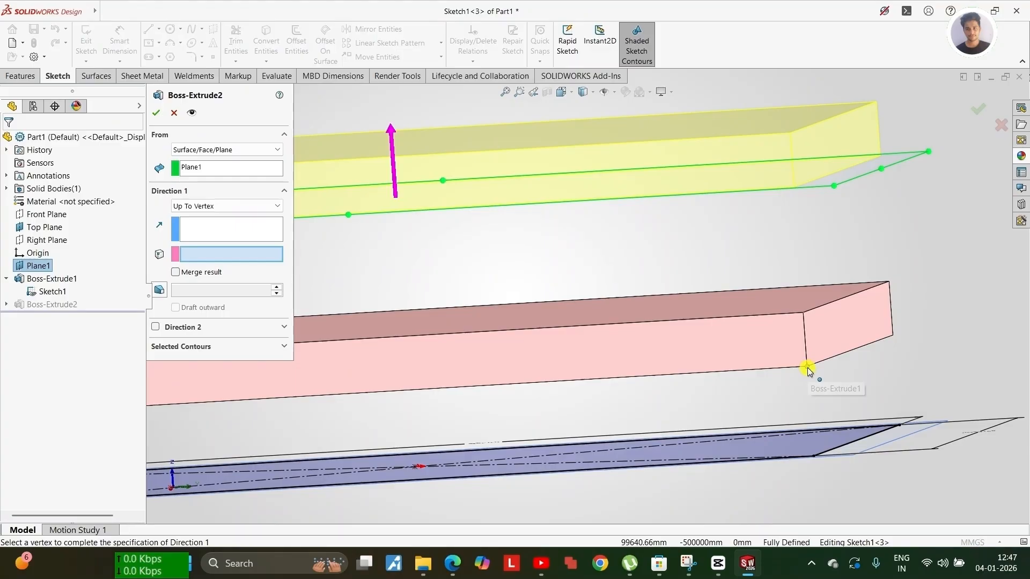
scroll(805, 362, down, 3)
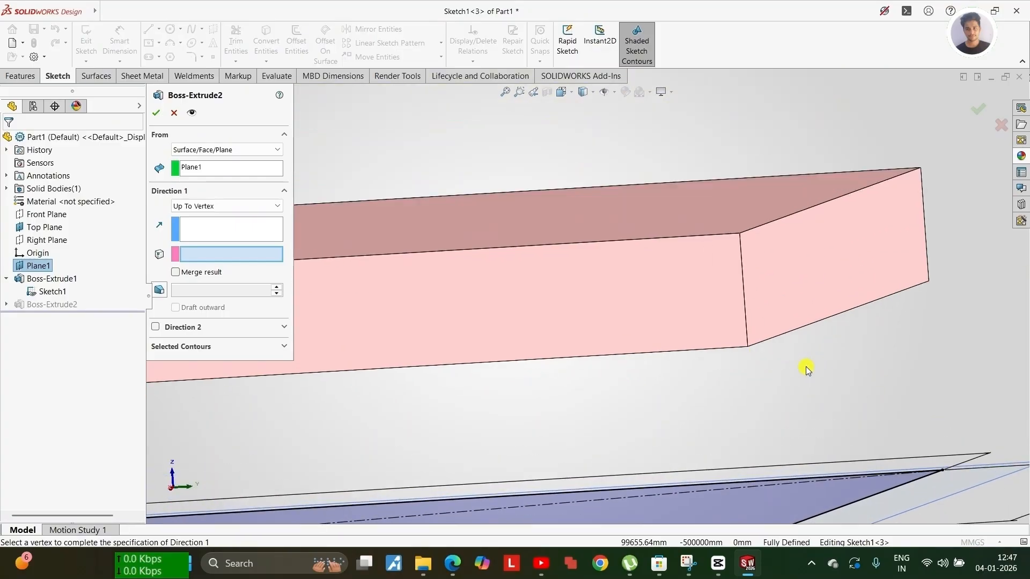
click(748, 346)
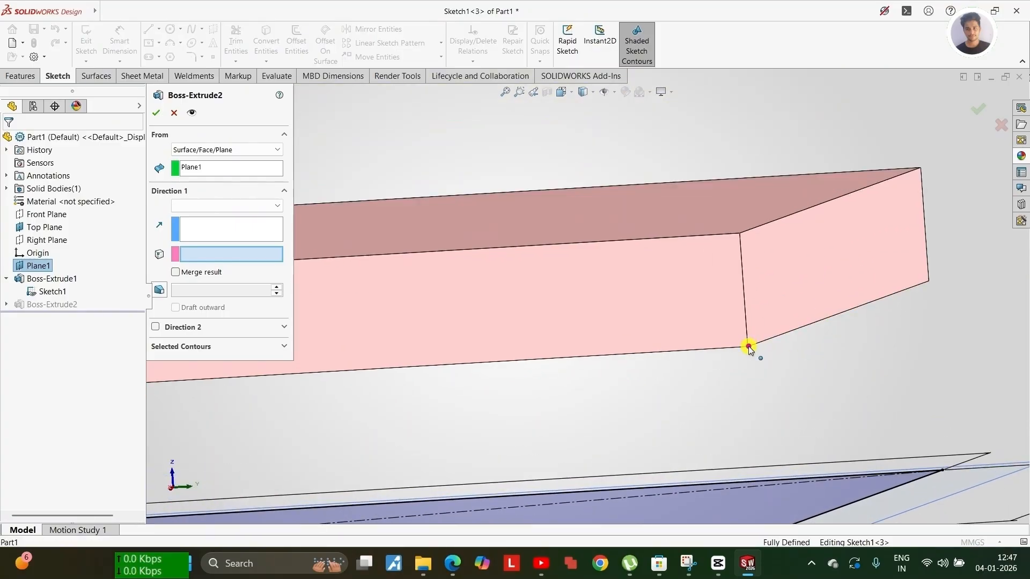
scroll(748, 346, up, 5)
scroll(573, 324, down, 5)
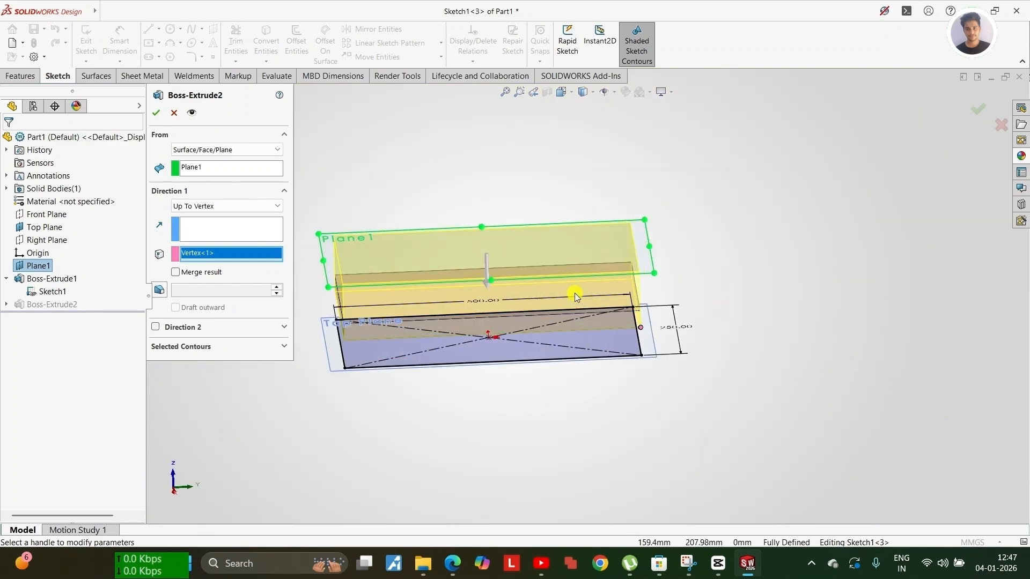
scroll(607, 258, up, 3)
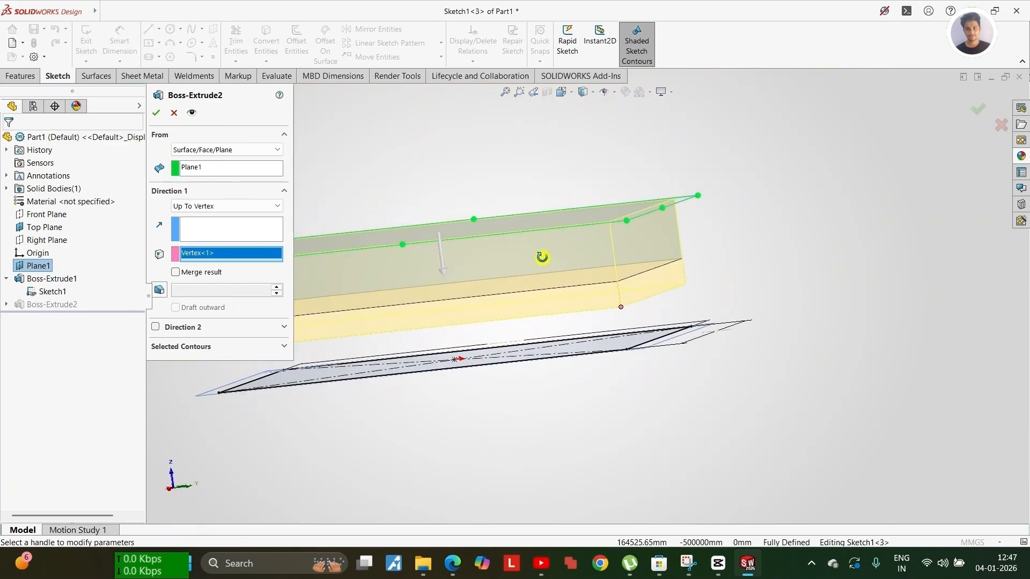
Turn on draft for Direction 1 and raise the draft angle to 33 degrees.
click(161, 291)
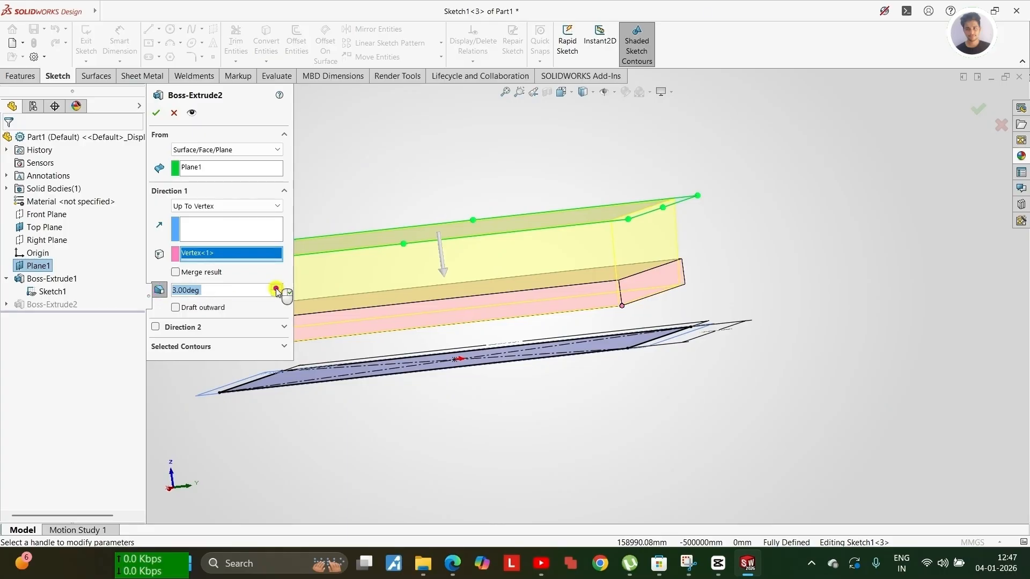
scroll(277, 290, up, 8)
scroll(275, 288, up, 9)
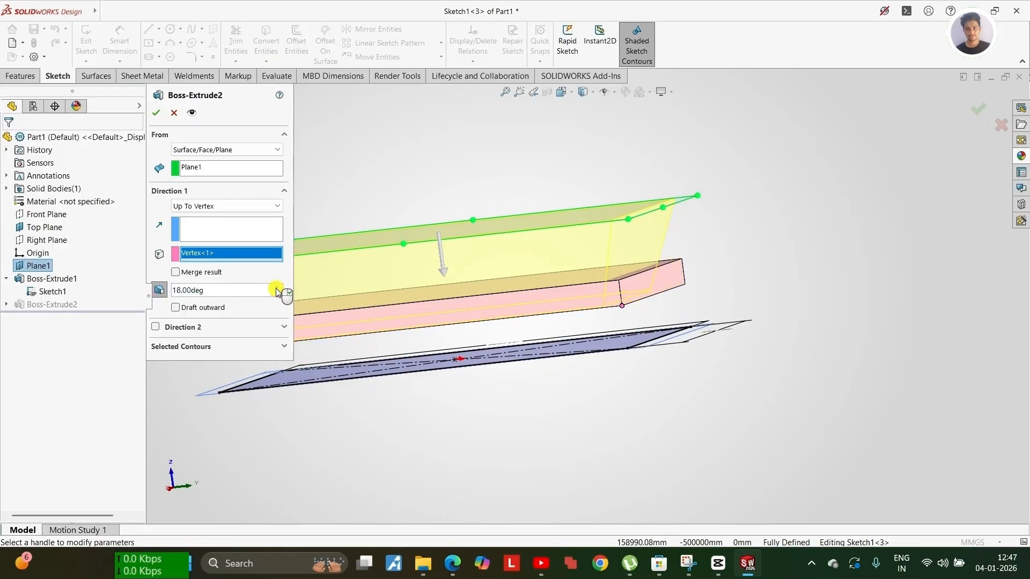
scroll(470, 288, up, 3)
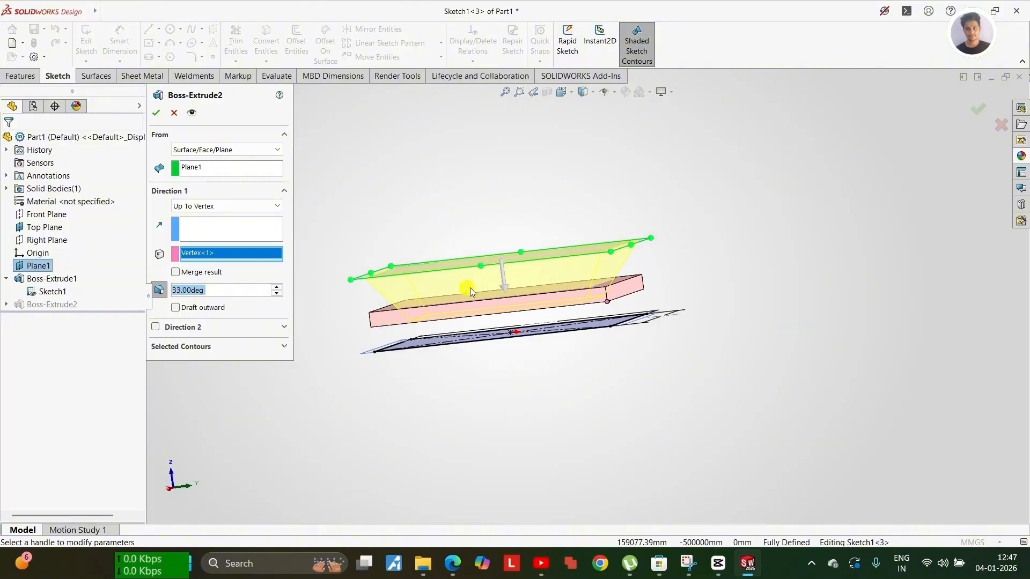
middle_drag(470, 287, 506, 284)
scroll(506, 284, down, 4)
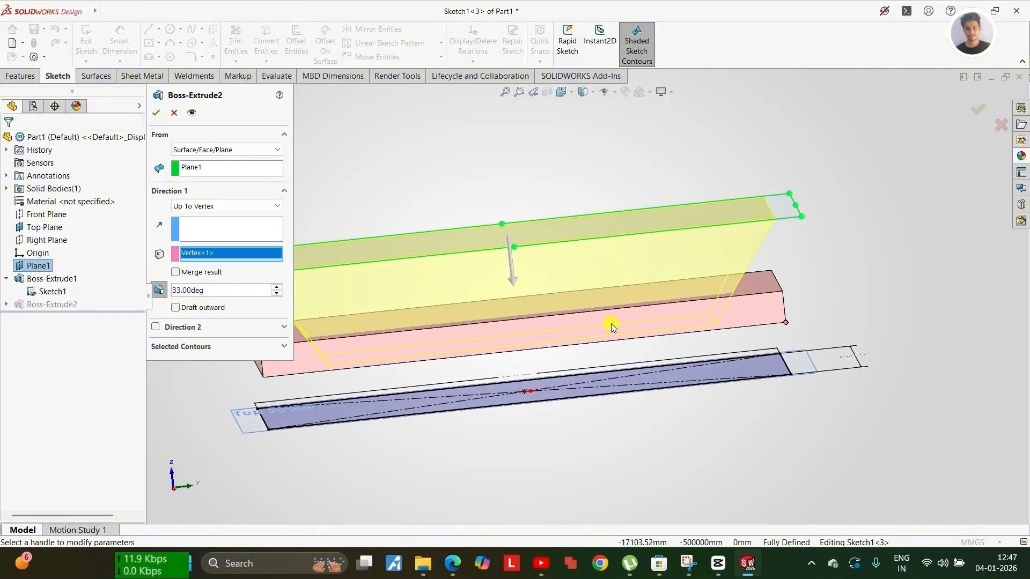
Set Direction 1's draft angle to 40 degrees.
double_click(214, 290)
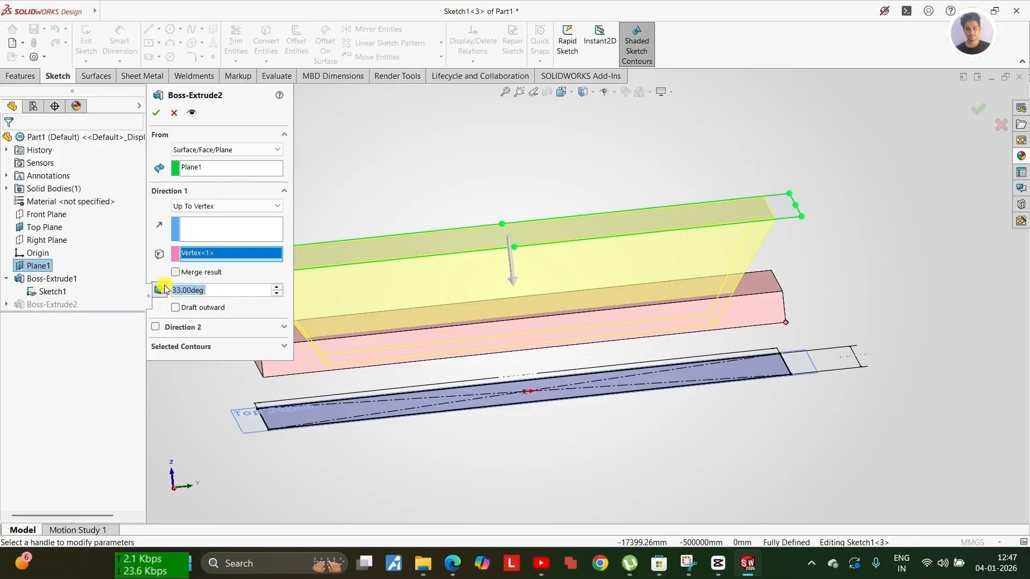
text(40)
key(Return)
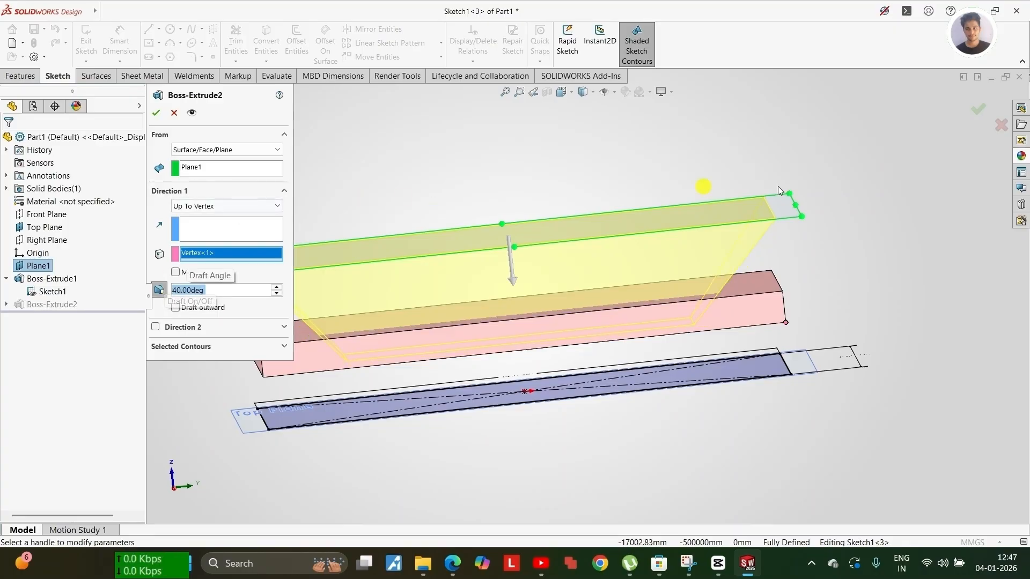
Try drafting Direction 1 outward and switch the draft back to inward.
scroll(587, 321, up, 3)
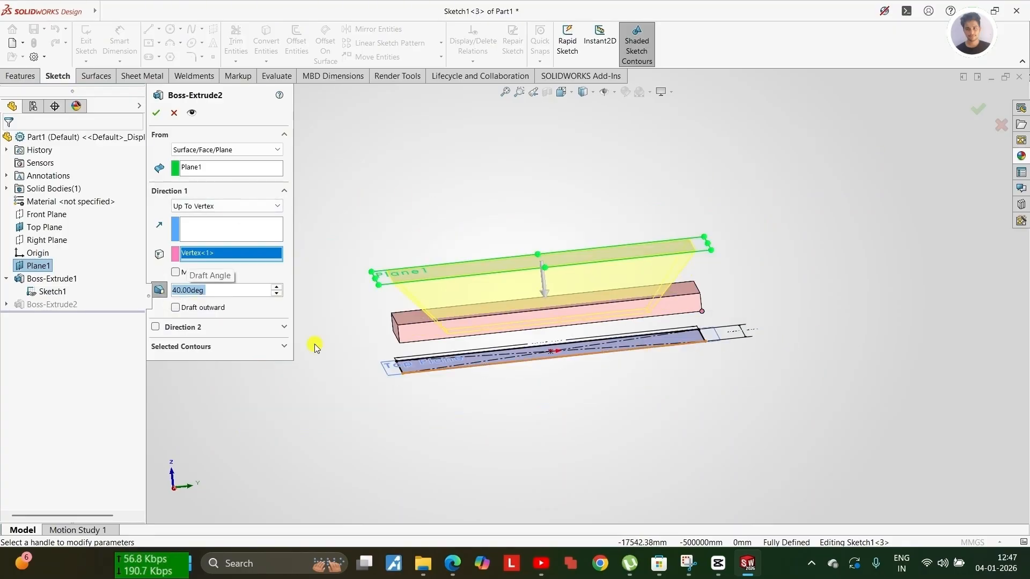
click(175, 308)
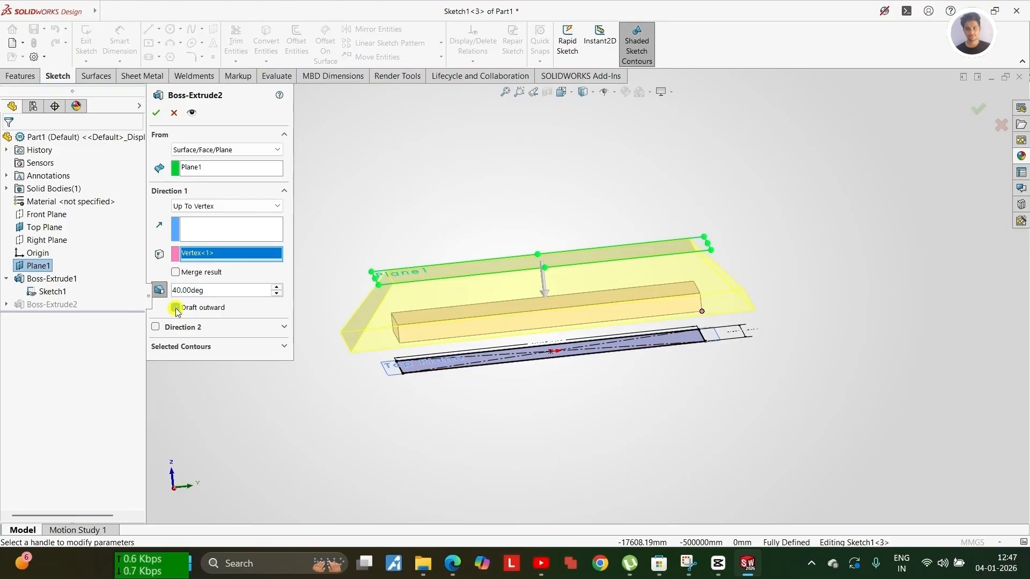
click(174, 307)
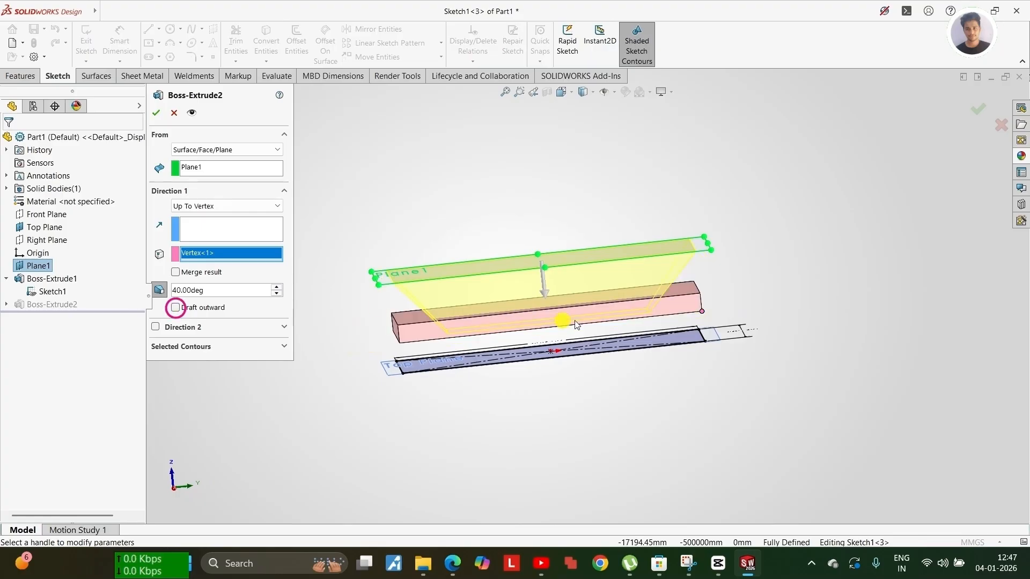
Accept the edited extrusion and inspect the tapered green block against the pink block from several angles.
scroll(638, 319, down, 2)
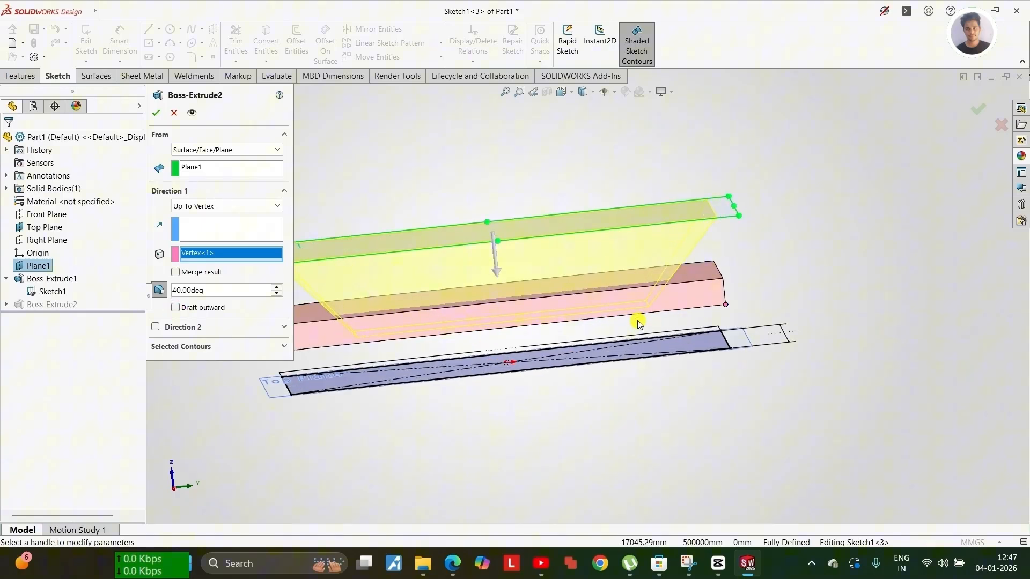
click(156, 114)
scroll(617, 313, down, 4)
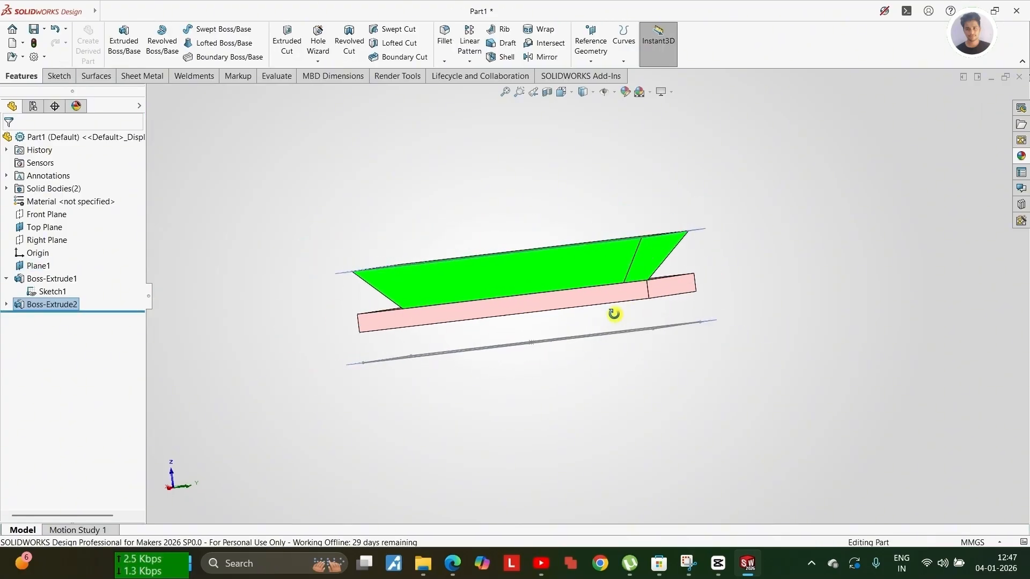
scroll(600, 289, down, 6)
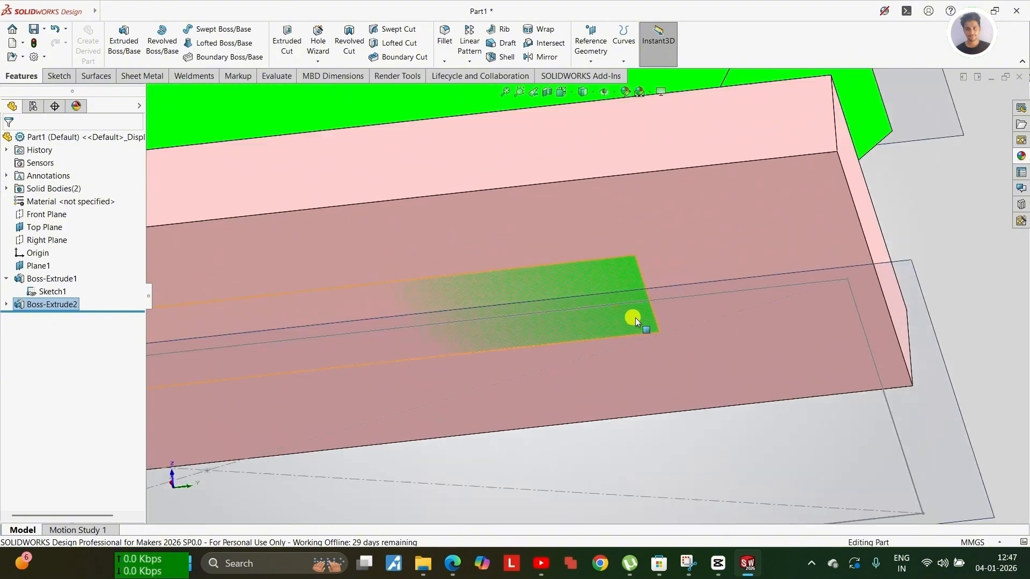
mouse_move(638, 322)
middle_down()
mouse_move(641, 305)
mouse_move(629, 333)
mouse_move(606, 281)
mouse_move(621, 310)
mouse_move(625, 257)
middle_up()
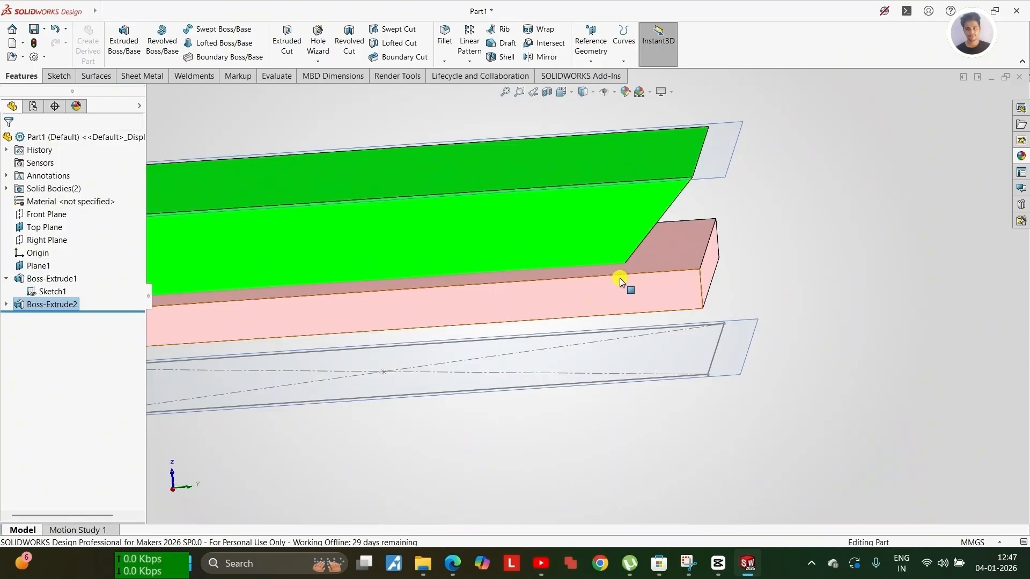
scroll(388, 269, up, 5)
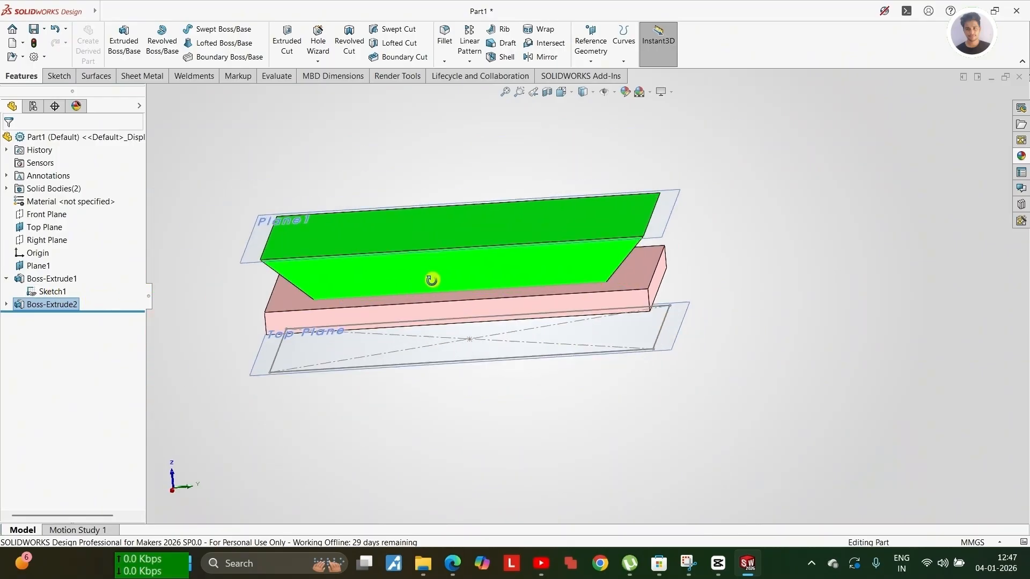
scroll(375, 344, down, 4)
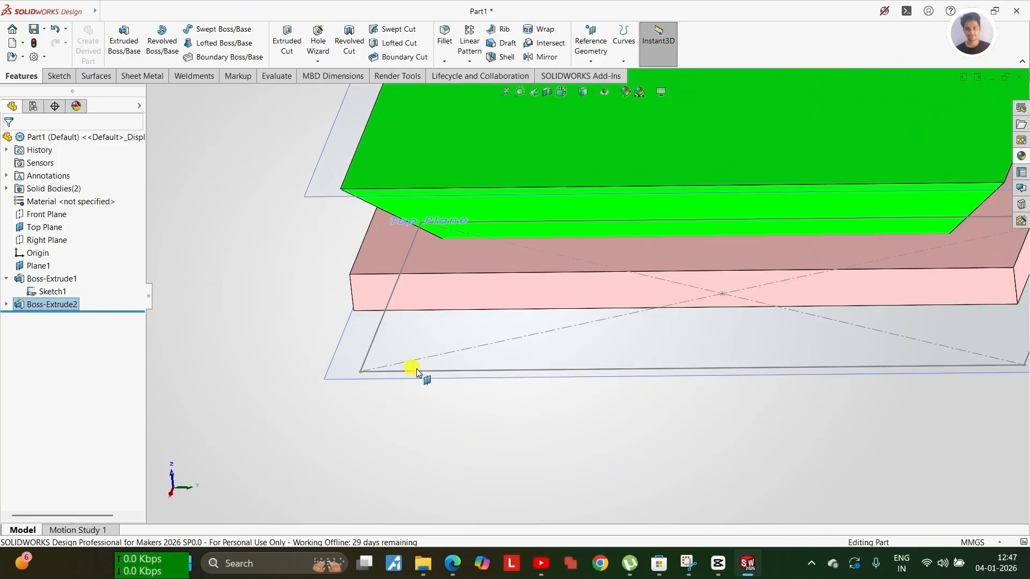
Start another Boss-Extrude from Sketch1 with its start condition set to Vertex, using the pink block's upper front corner on the near end.
click(375, 350)
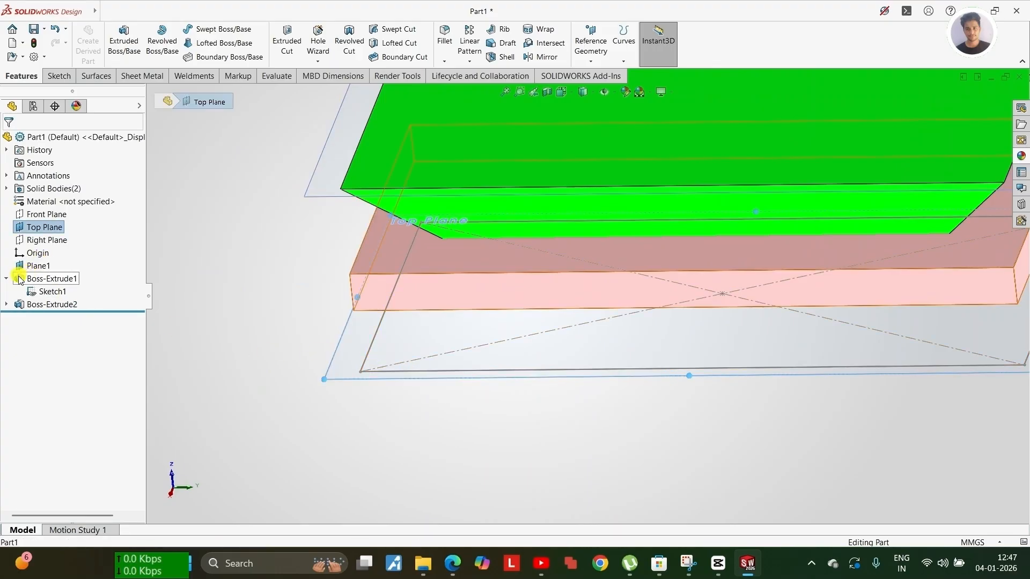
click(58, 292)
scroll(451, 363, up, 3)
middle_drag(450, 363, 451, 305)
scroll(451, 308, down, 3)
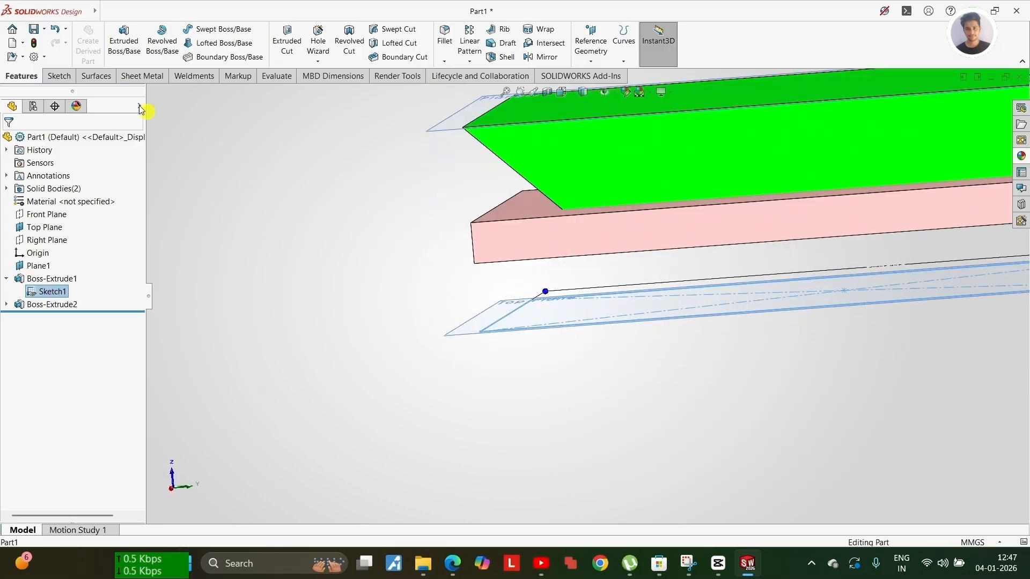
click(122, 41)
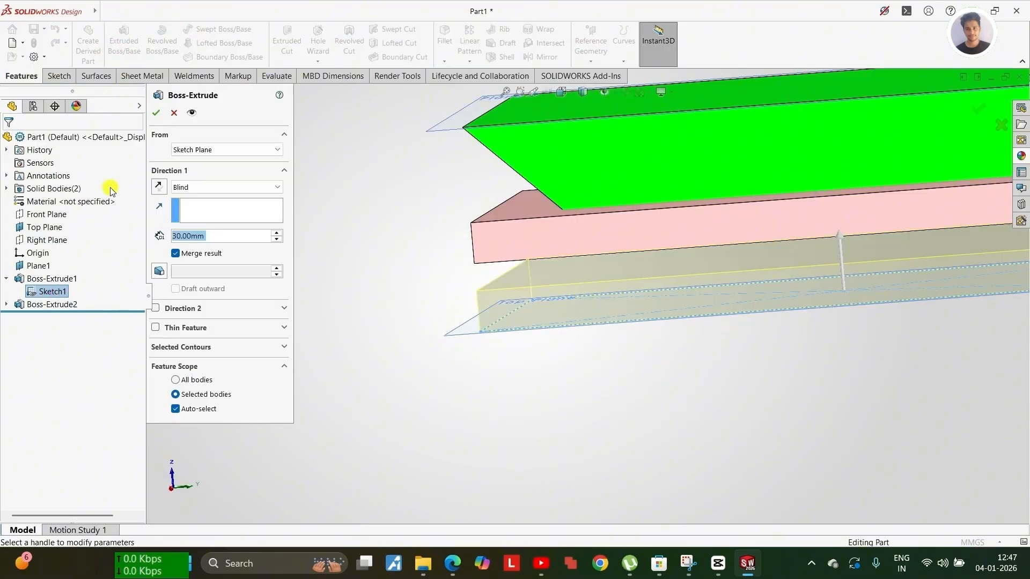
click(202, 148)
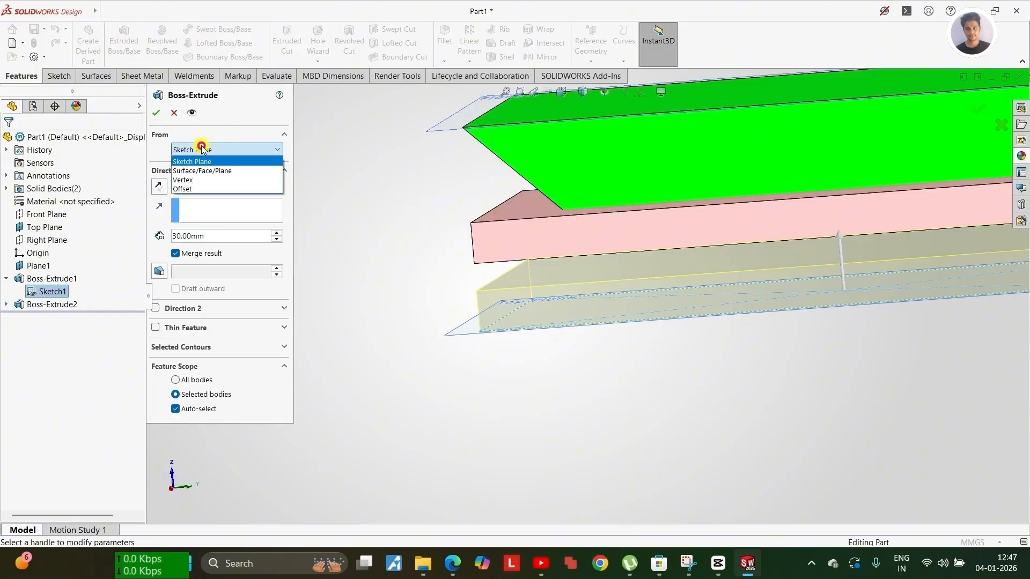
click(186, 181)
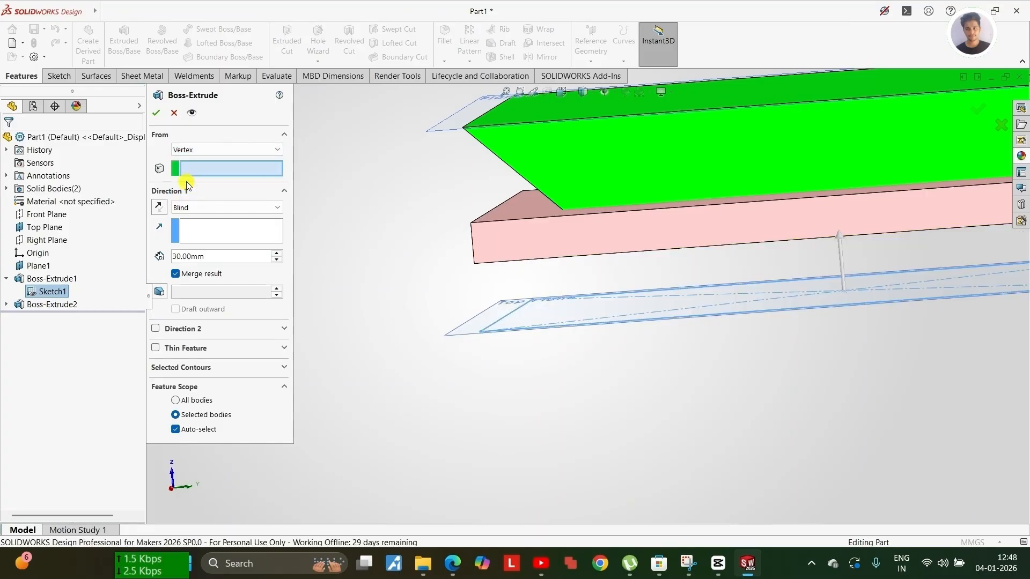
scroll(485, 231, down, 4)
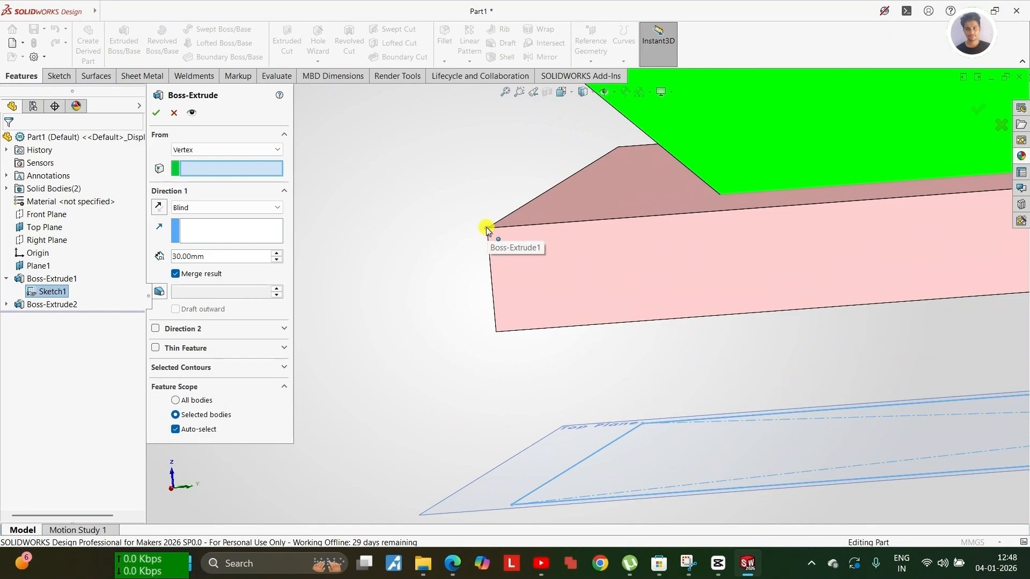
click(486, 229)
scroll(545, 246, up, 3)
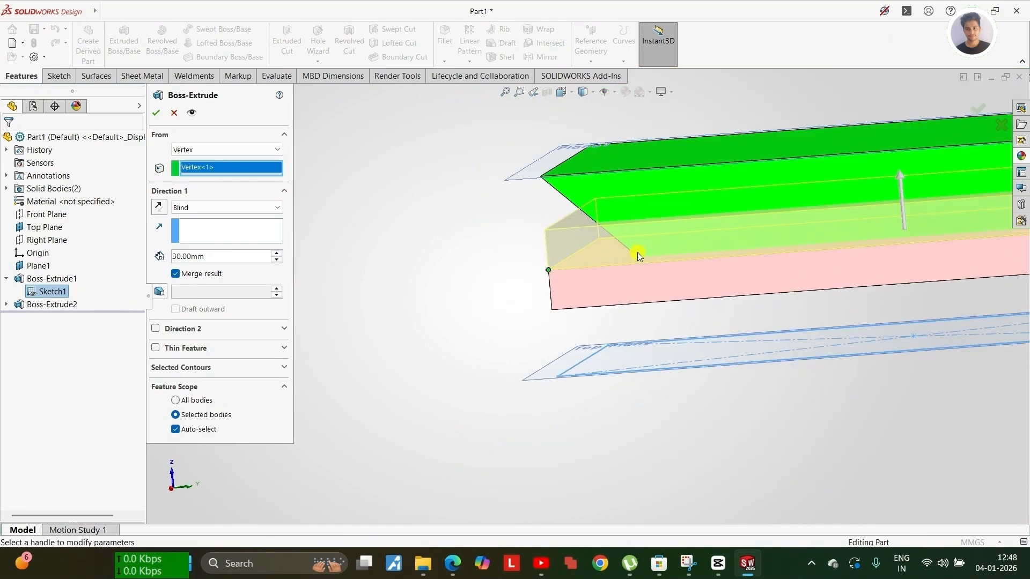
Turn on a one-direction Thin Feature with a 10 mm wall, testing the wall inward and restoring it outward.
middle_drag(626, 294, 630, 340)
scroll(635, 309, down, 4)
middle_drag(567, 288, 469, 340)
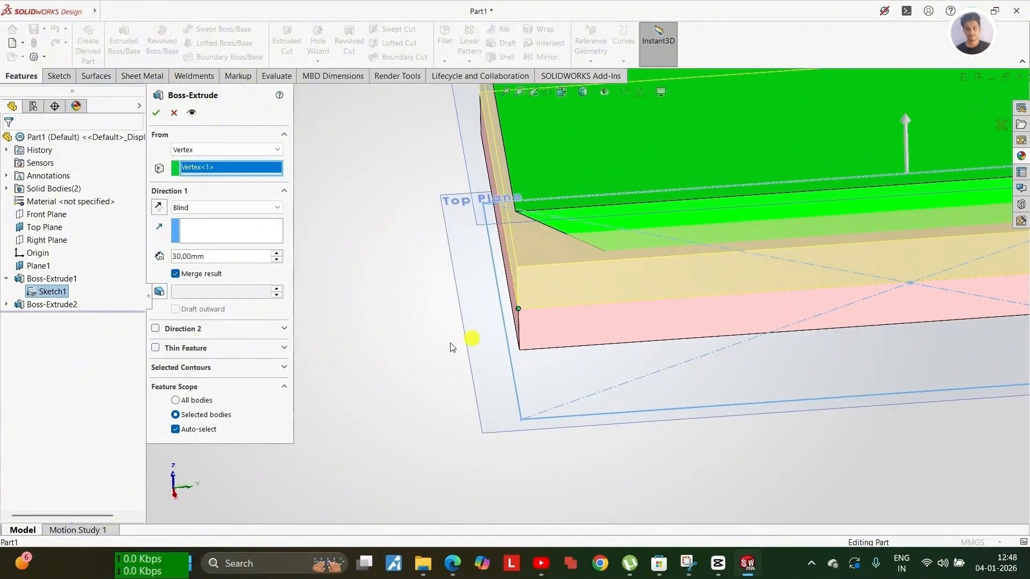
click(156, 347)
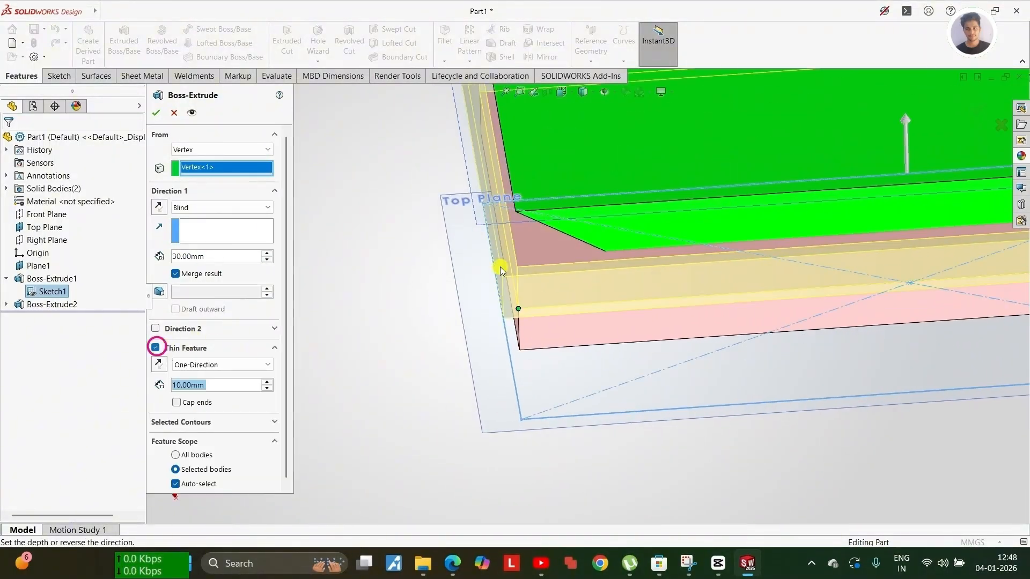
middle_drag(500, 268, 555, 318)
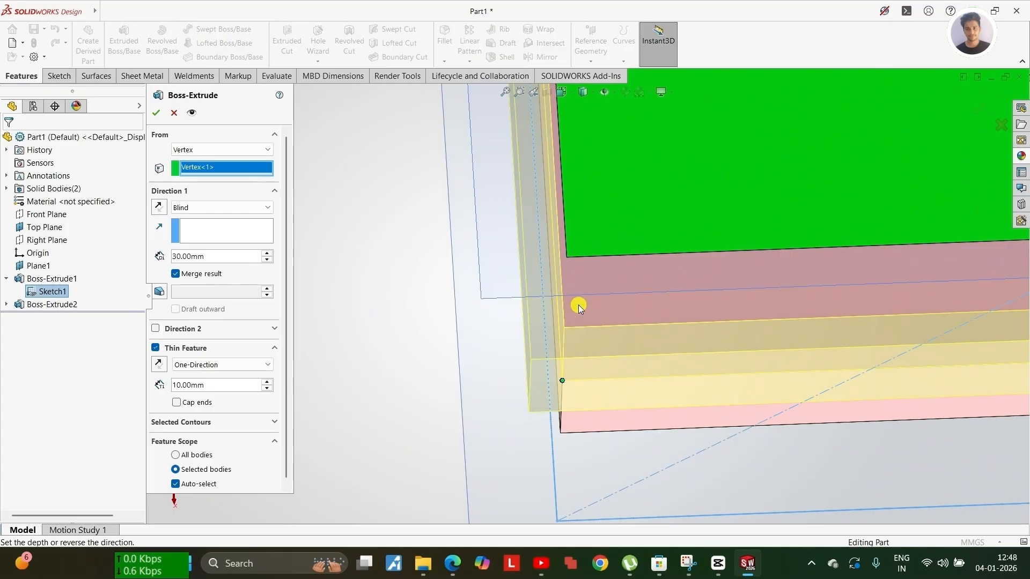
middle_drag(578, 307, 584, 226)
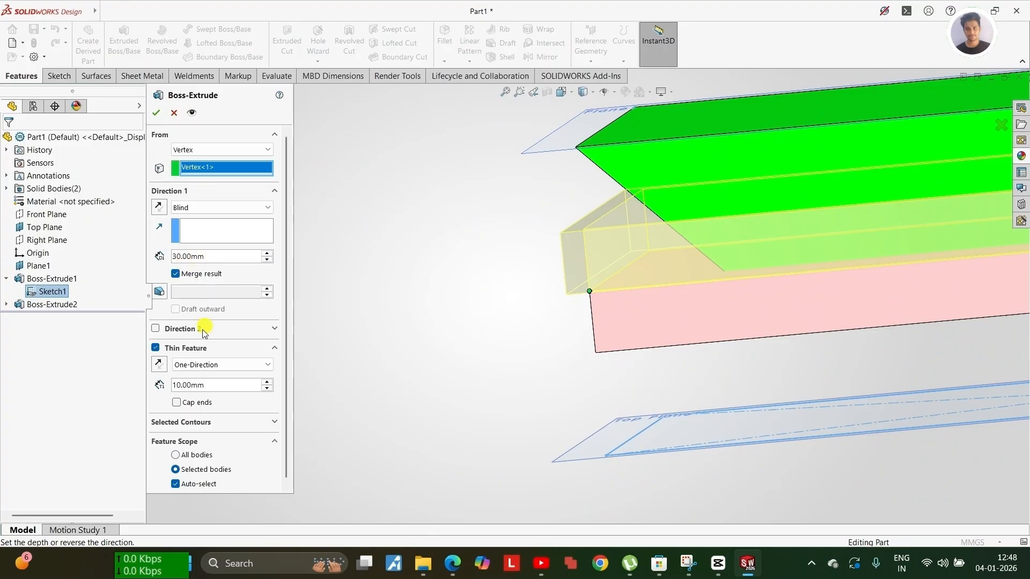
middle_drag(616, 294, 597, 237)
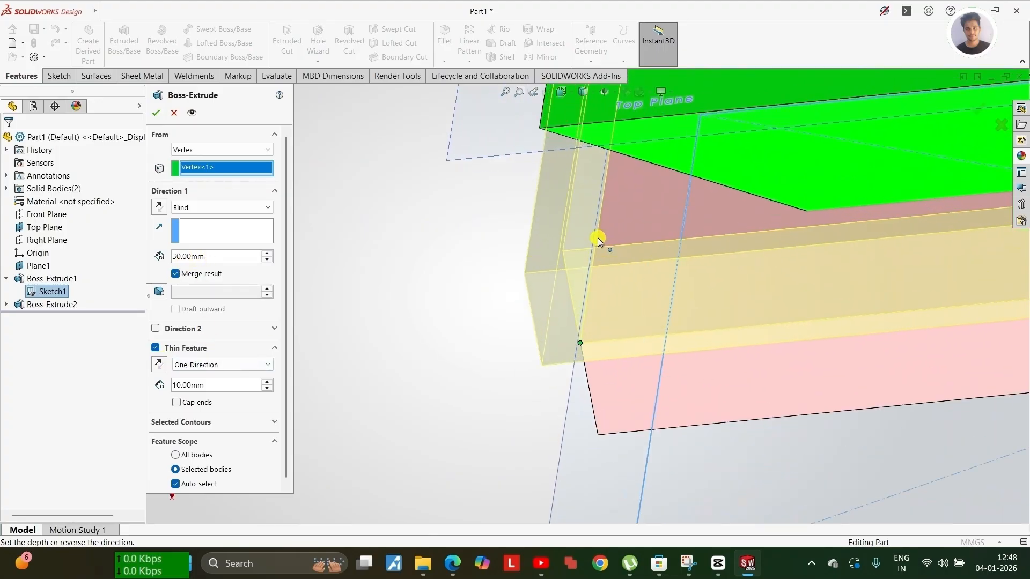
click(159, 365)
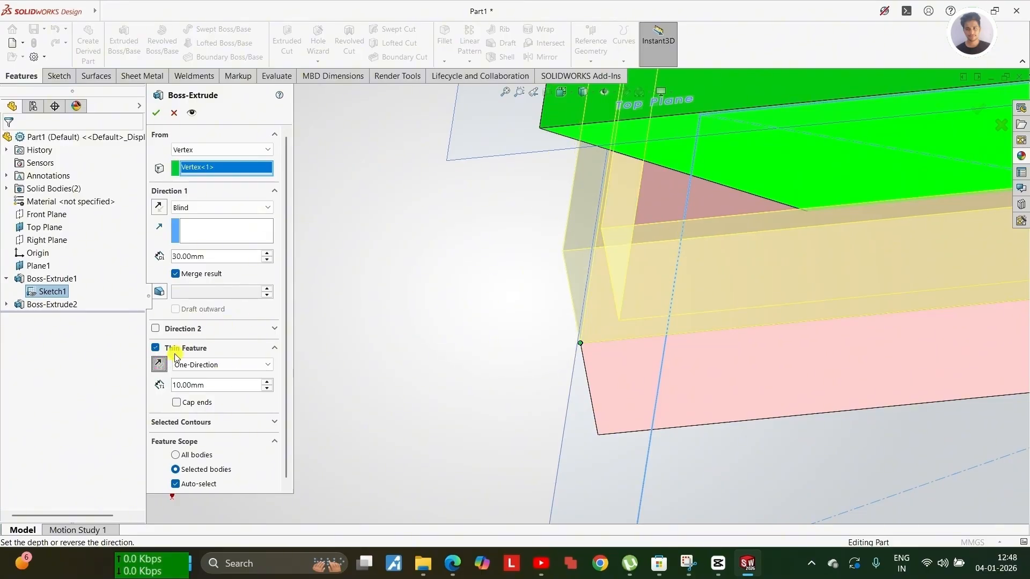
click(159, 365)
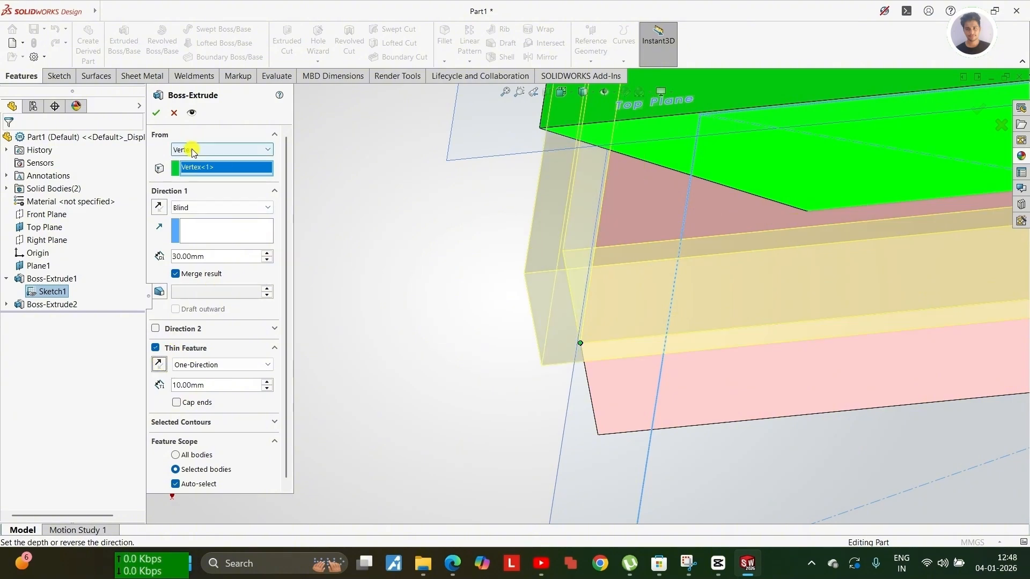
Set Direction 1's end condition to Up To Vertex, ending at the green block's upper front corner on the near end.
scroll(595, 335, down, 5)
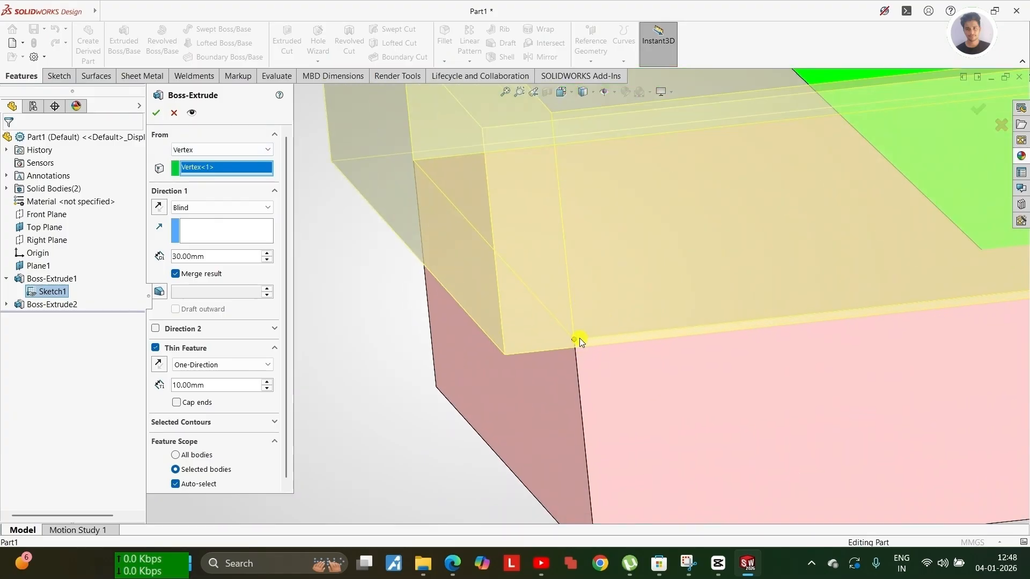
scroll(576, 339, up, 6)
middle_drag(598, 294, 560, 274)
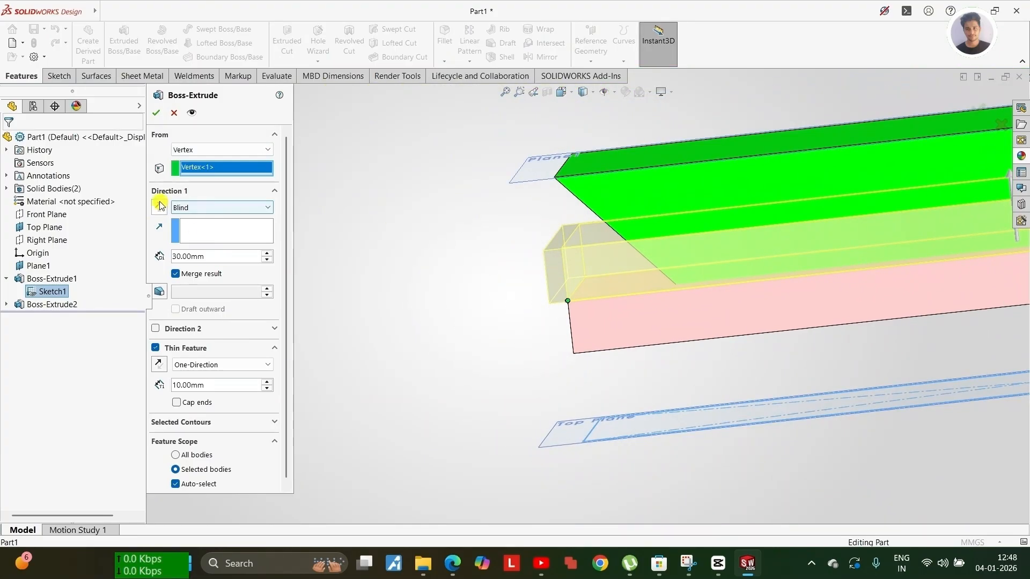
click(192, 207)
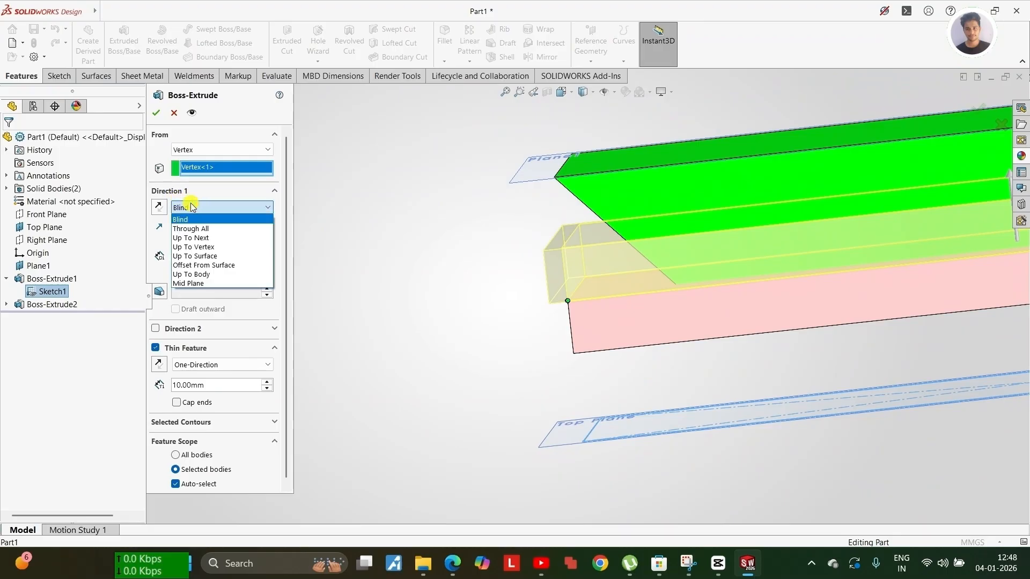
click(208, 248)
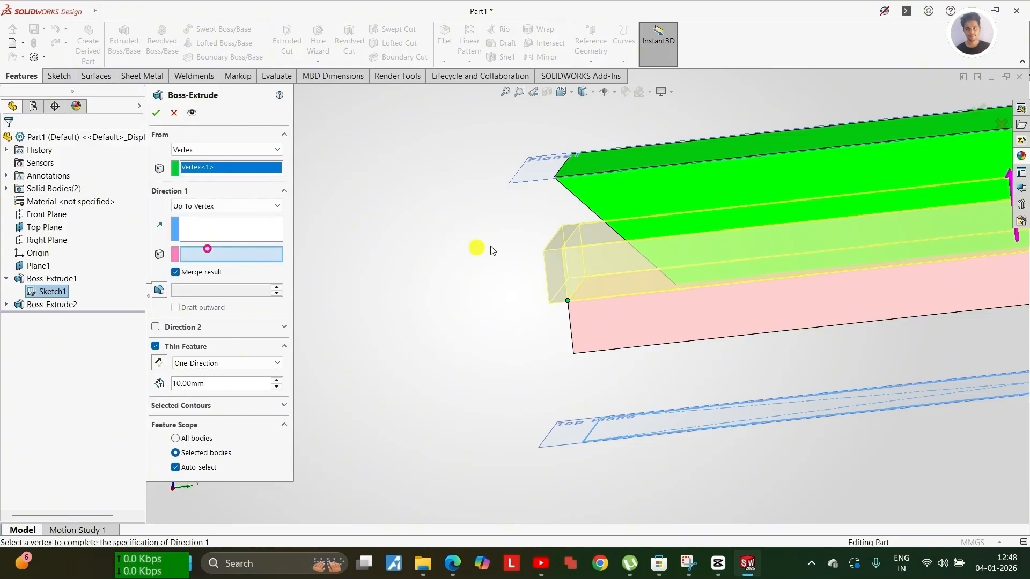
click(554, 180)
middle_drag(586, 248, 591, 299)
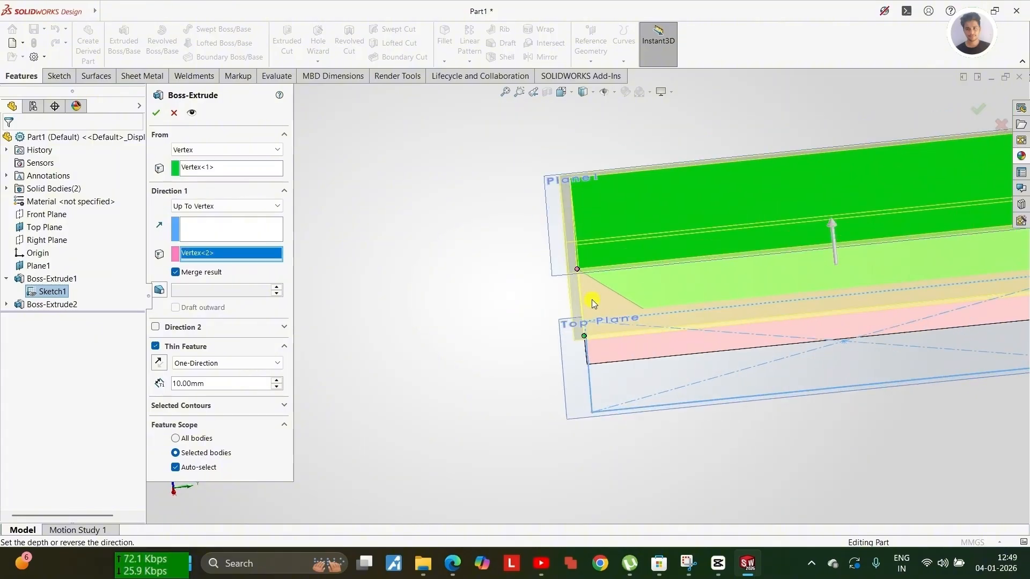
Turn off Merge result for the thin extrusion and accept it as a separate body.
click(156, 114)
scroll(656, 311, up, 4)
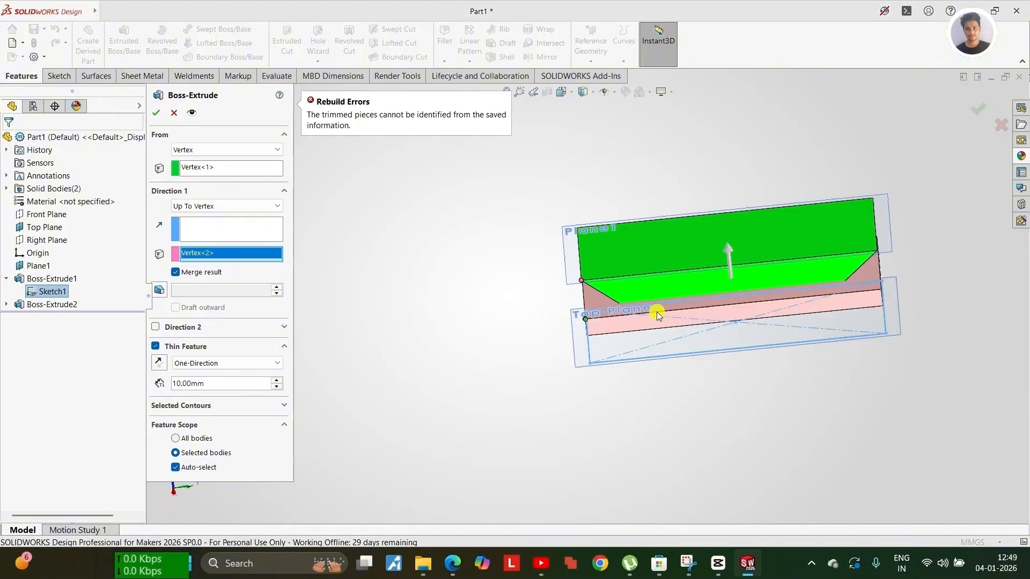
middle_drag(656, 311, 692, 268)
scroll(695, 268, down, 4)
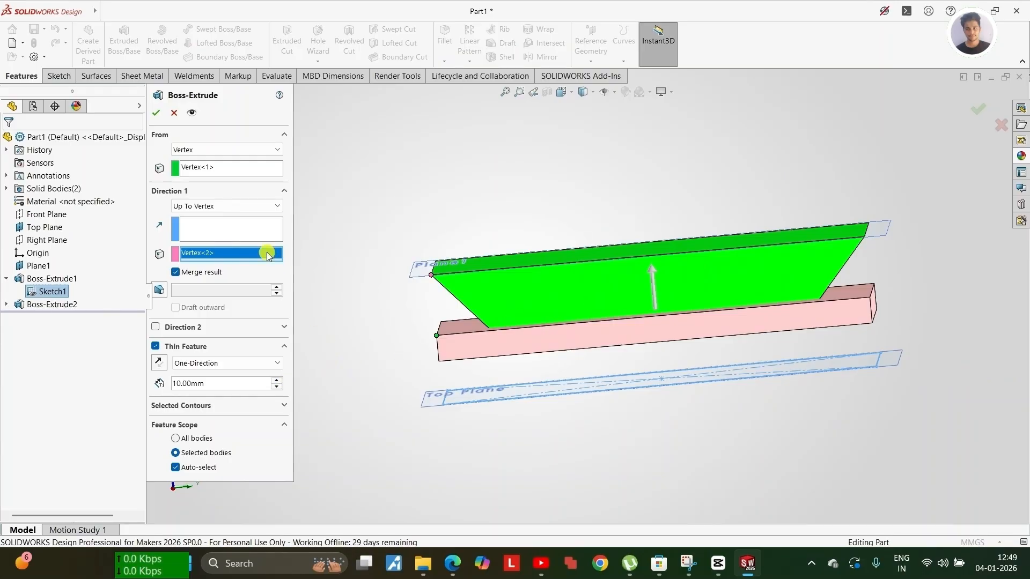
click(176, 273)
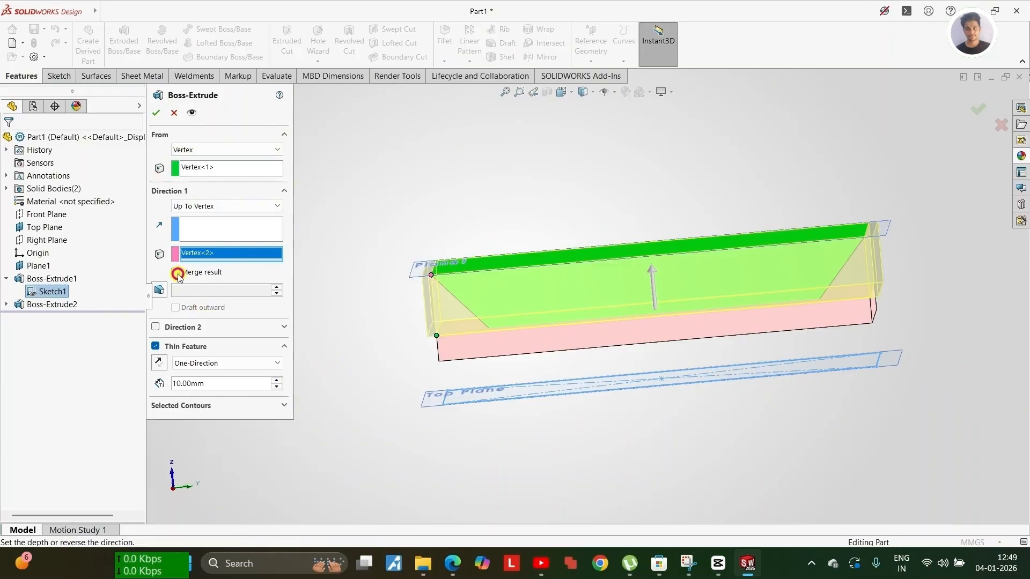
click(158, 113)
Create a planar section view of the bodies using the Front Plane with zero offset.
middle_drag(497, 307, 535, 340)
right_click(536, 340)
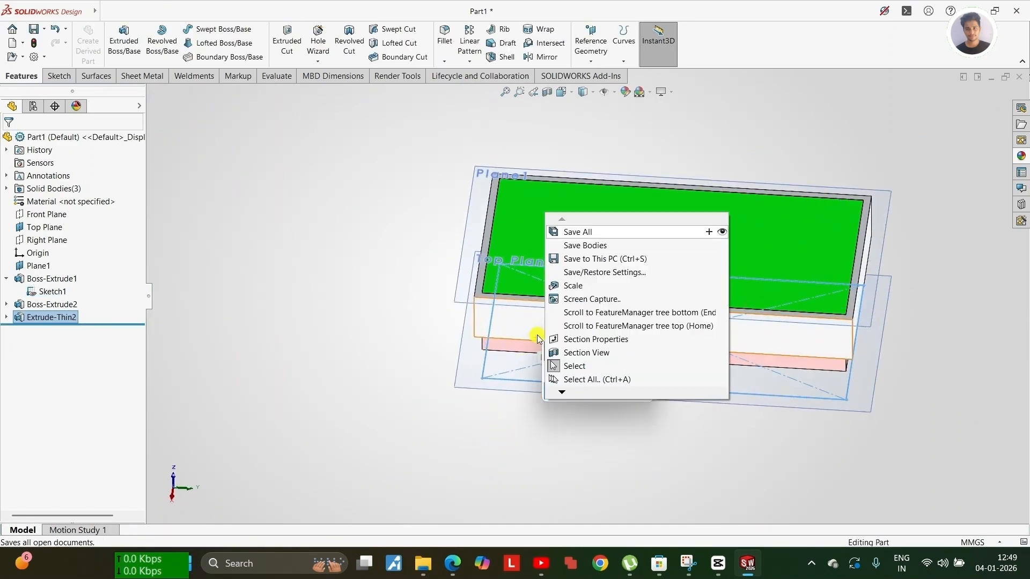
text(ec)
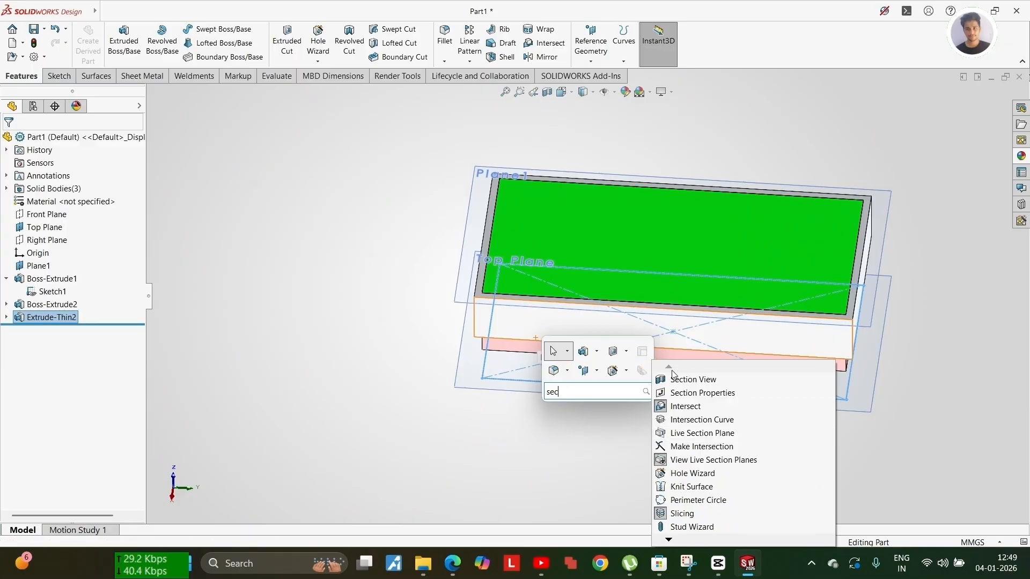
click(676, 379)
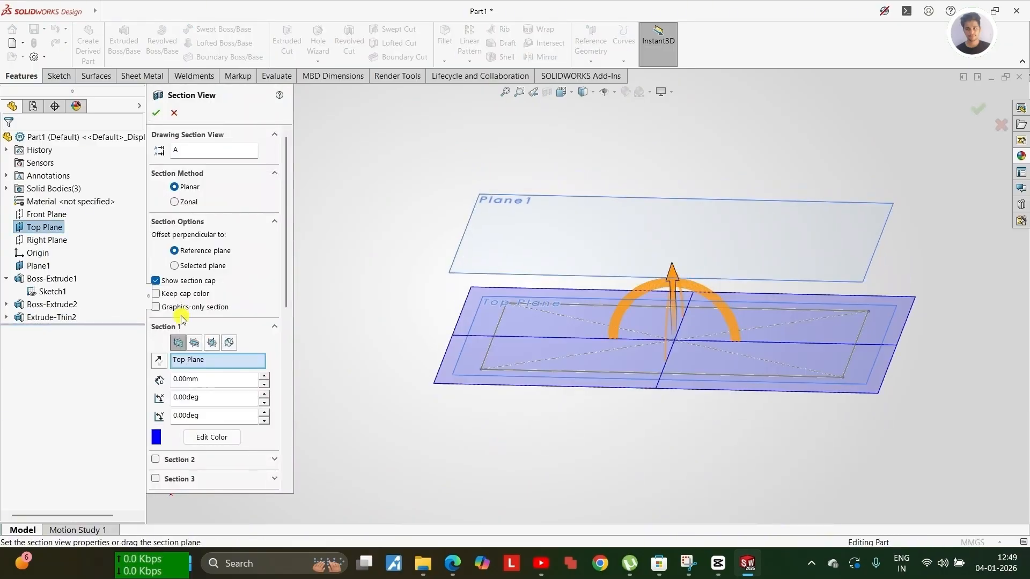
click(195, 344)
click(209, 344)
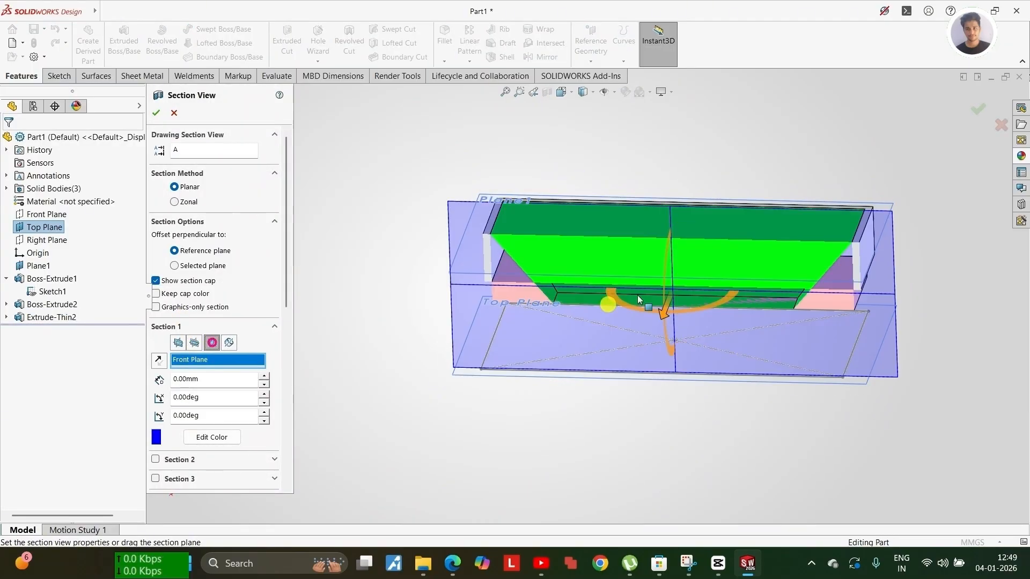
click(154, 115)
Examine the sectioned bodies, checking the thin wall's start and end levels against the pink block and the tapered green body.
scroll(569, 302, down, 3)
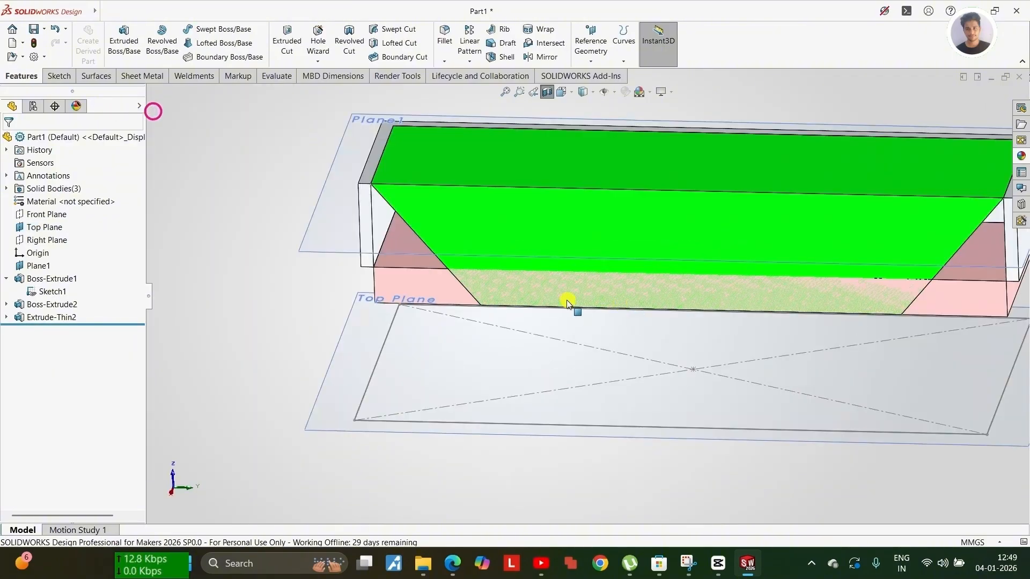
scroll(568, 302, up, 1)
middle_drag(570, 302, 578, 262)
scroll(771, 315, down, 3)
scroll(771, 315, up, 1)
middle_drag(771, 315, 754, 324)
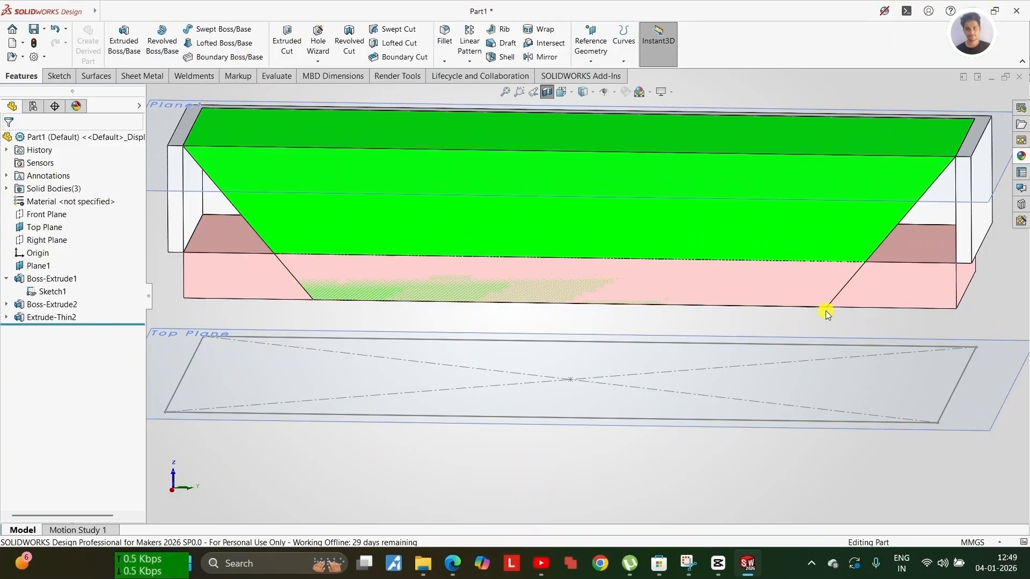
scroll(875, 231, up, 3)
scroll(875, 230, down, 4)
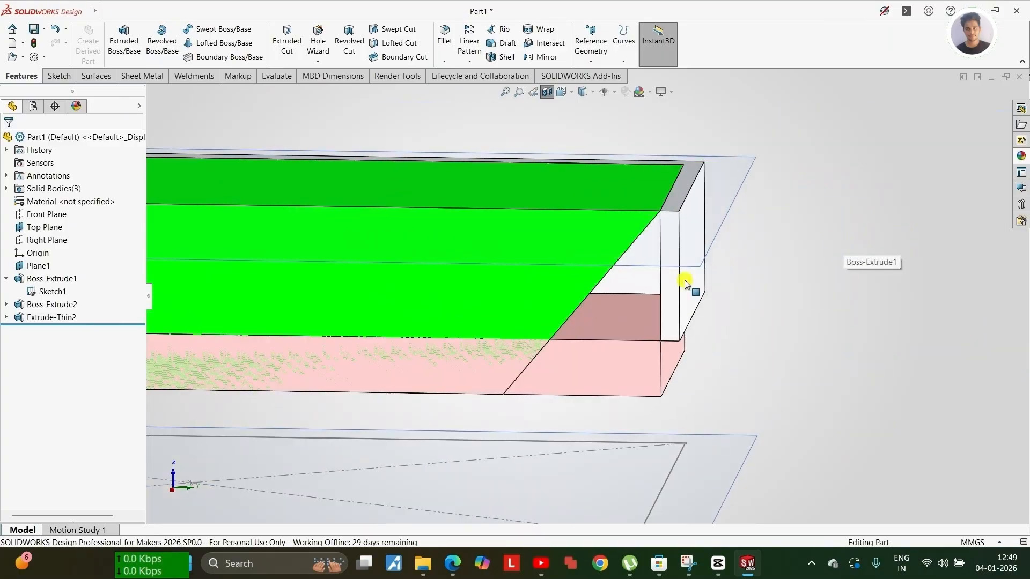
scroll(670, 224, up, 3)
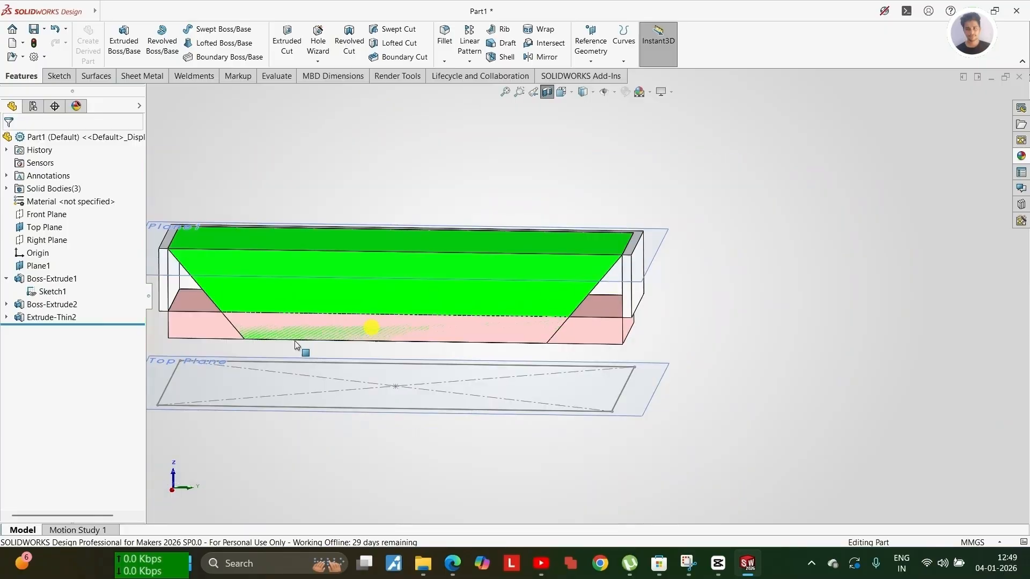
scroll(338, 347, up, 2)
scroll(499, 296, down, 4)
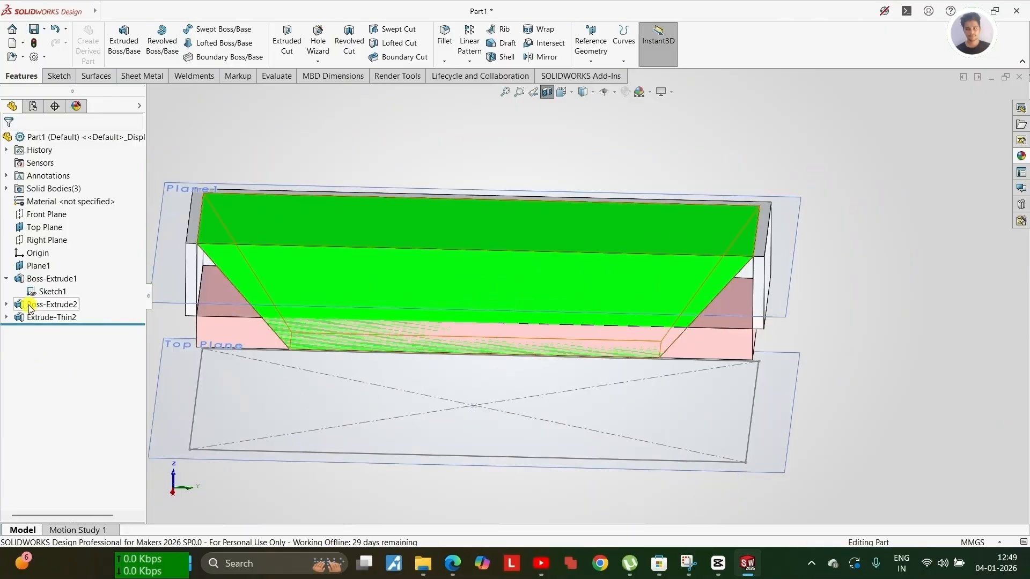
Turn off the section view to show the complete bodies.
click(411, 358)
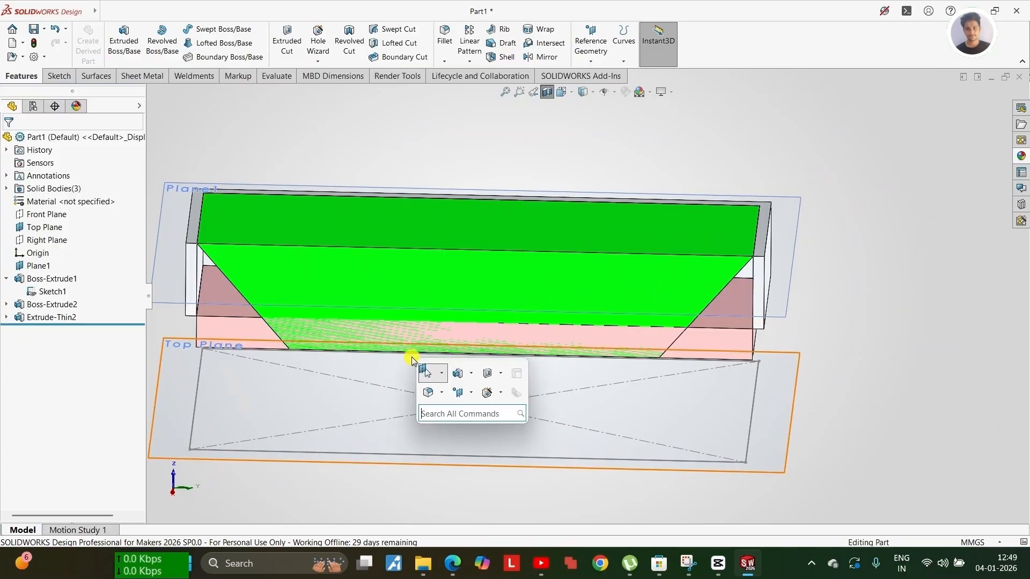
text(s)
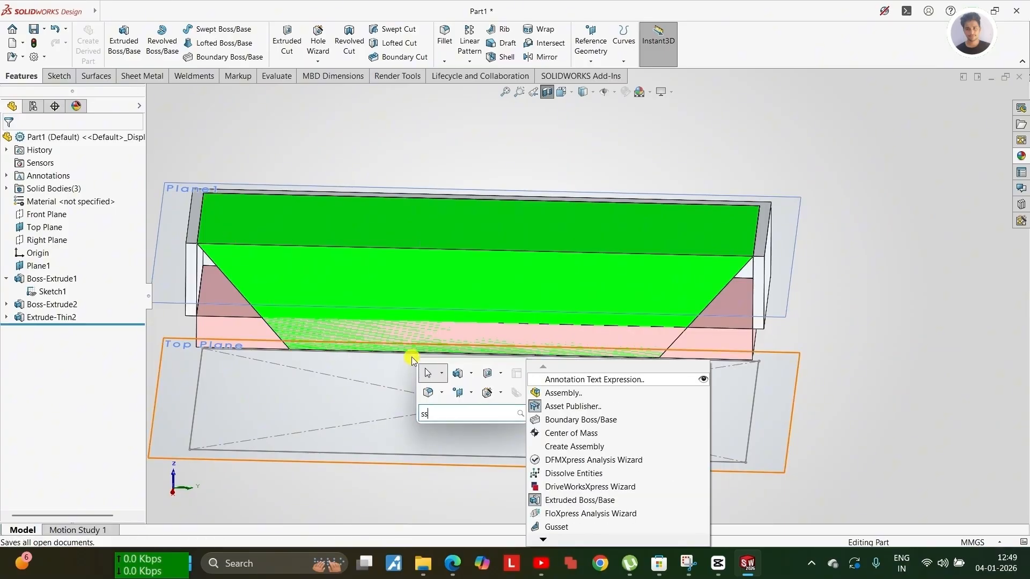
text(ec)
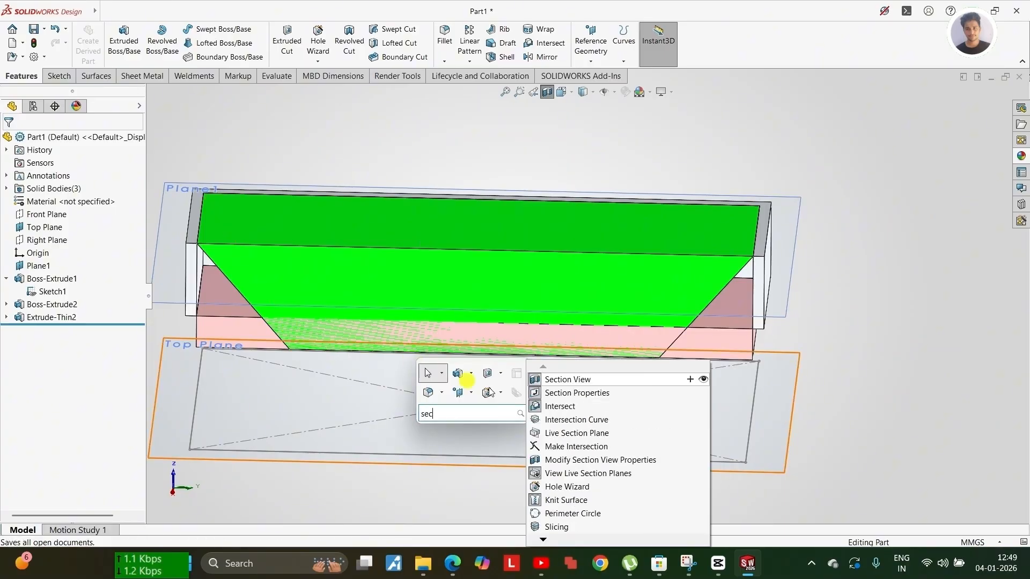
click(563, 381)
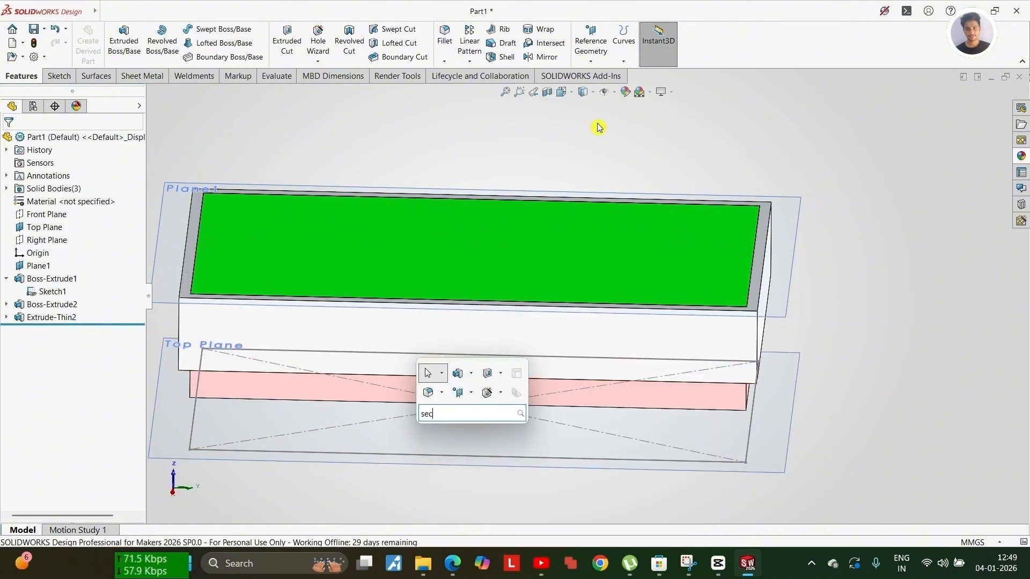
click(634, 147)
Hide Plane1 and the Top Plane in the model view.
scroll(551, 228, up, 1)
scroll(528, 198, up, 4)
middle_drag(488, 264, 611, 286)
scroll(611, 286, down, 4)
middle_drag(453, 310, 403, 259)
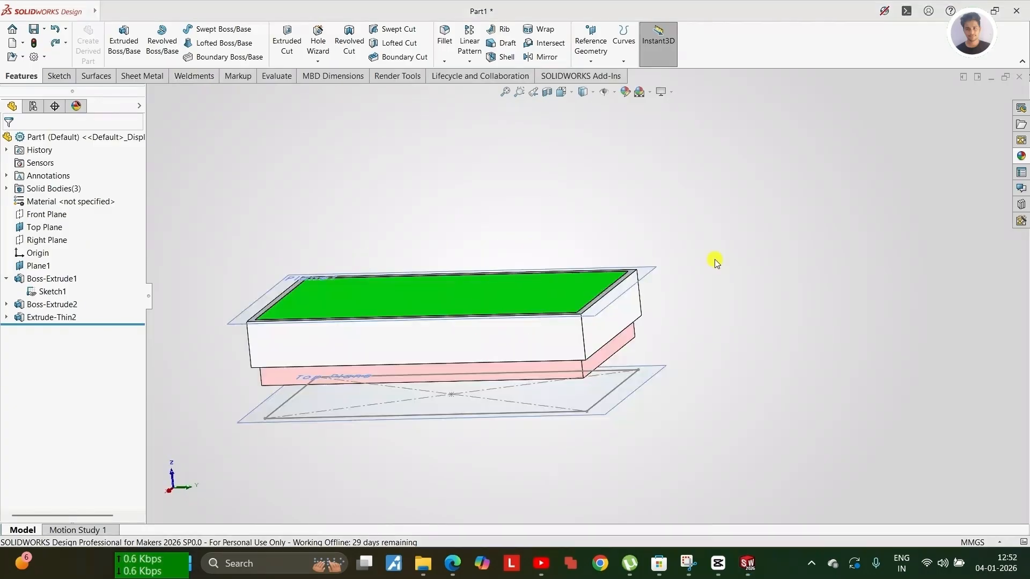
scroll(616, 306, down, 3)
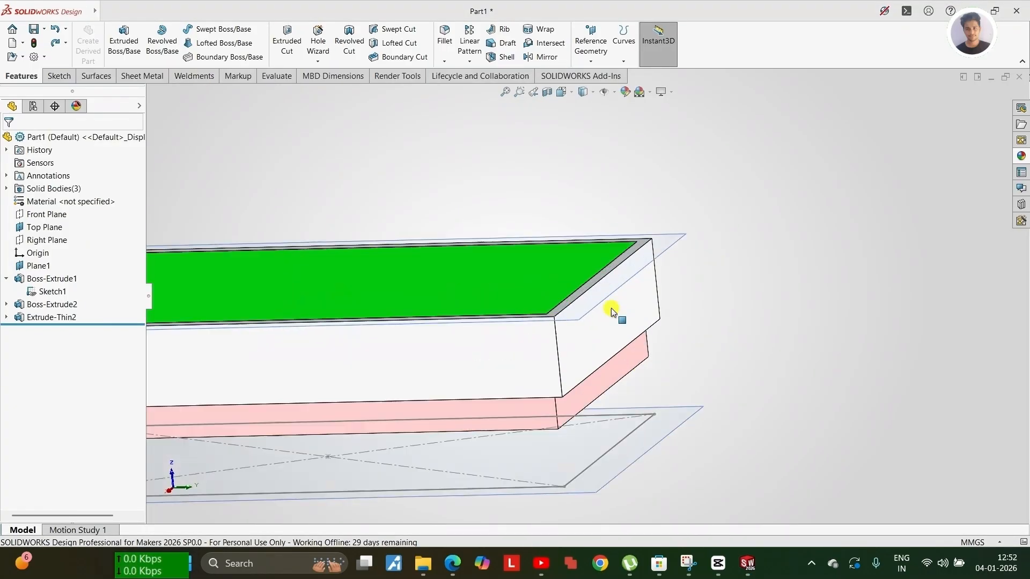
click(616, 386)
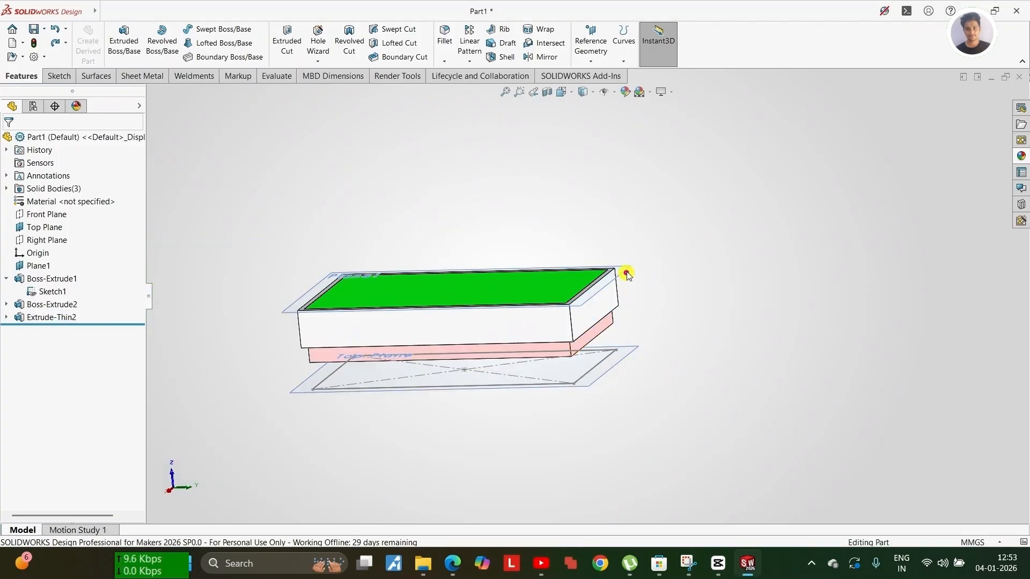
click(625, 269)
click(686, 301)
click(633, 348)
click(677, 320)
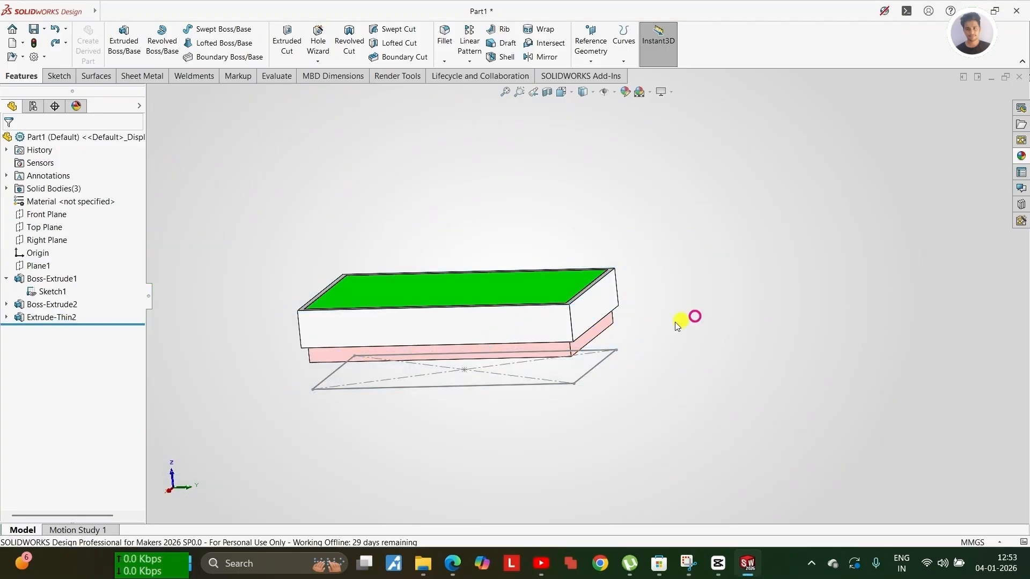
Start a sketch on the thin body's short end face at the positive Y end and convert the face's outline into sketch entities.
scroll(675, 321, down, 3)
click(581, 299)
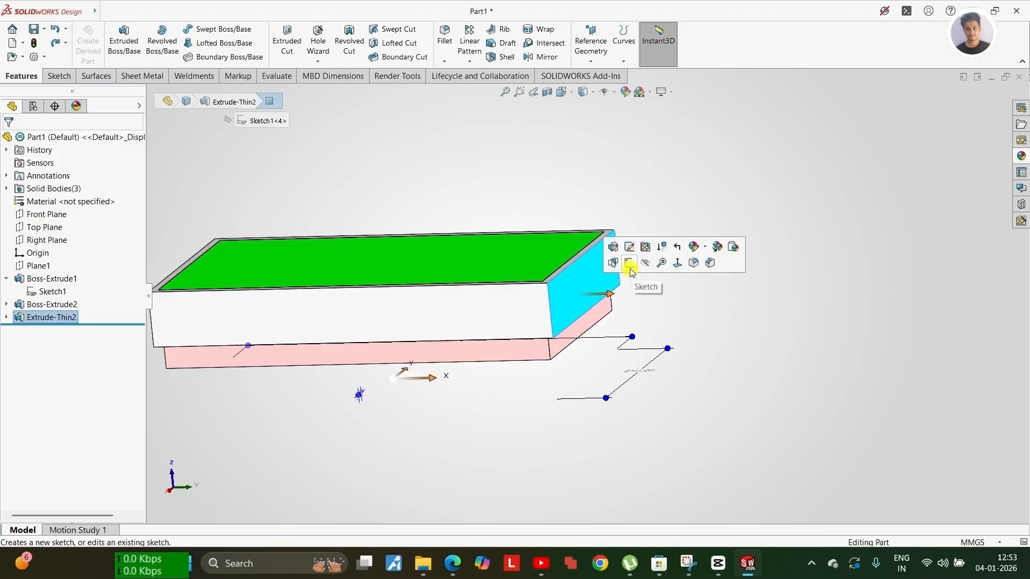
click(630, 264)
click(173, 30)
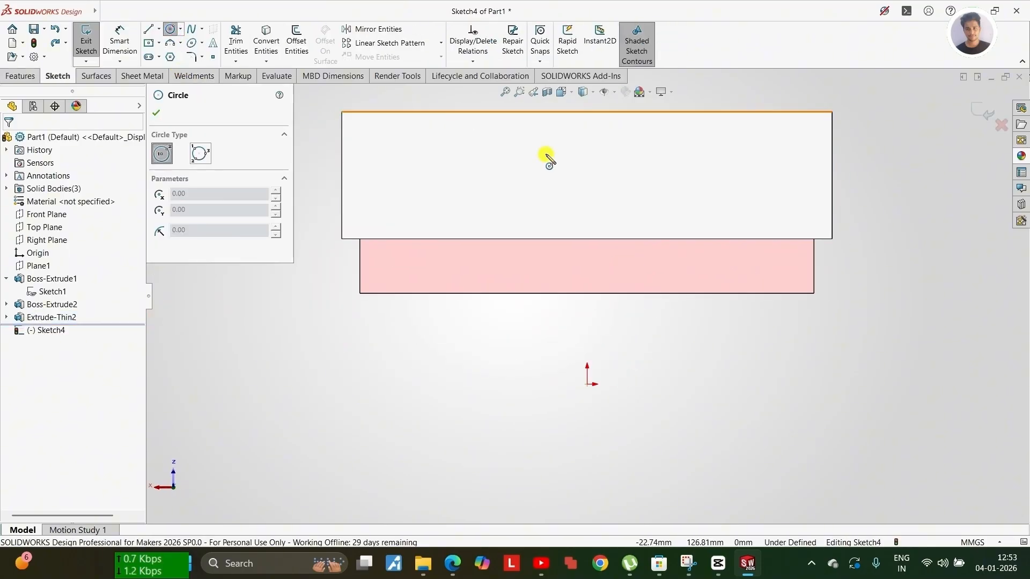
key(Escape)
middle_drag(566, 239, 630, 307)
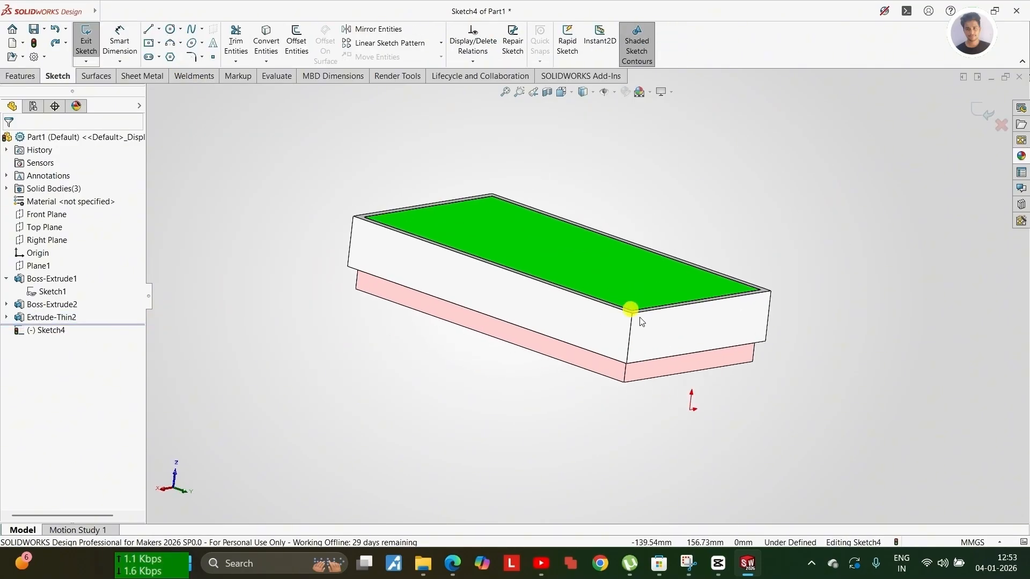
click(679, 339)
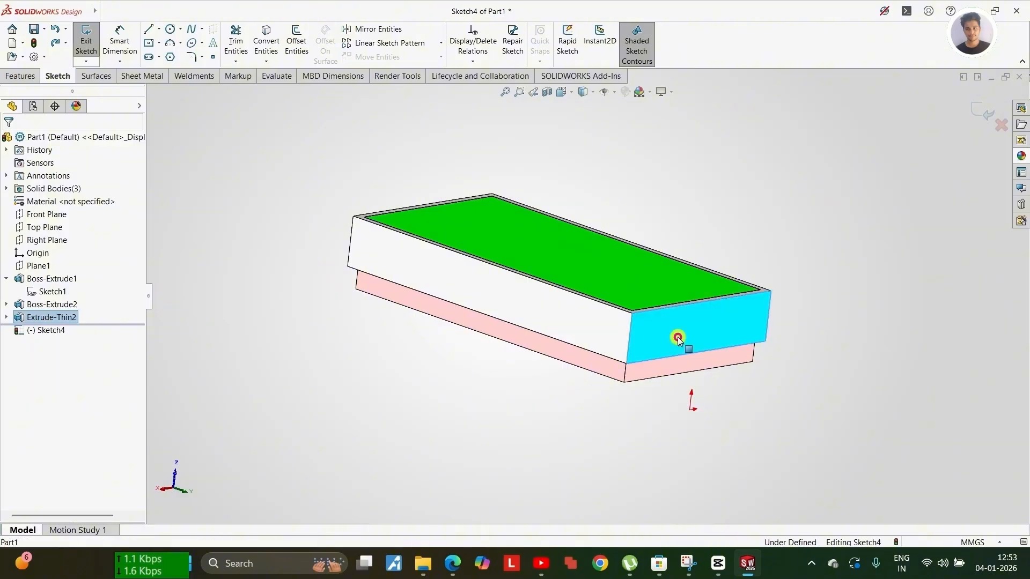
click(266, 42)
scroll(611, 330, down, 3)
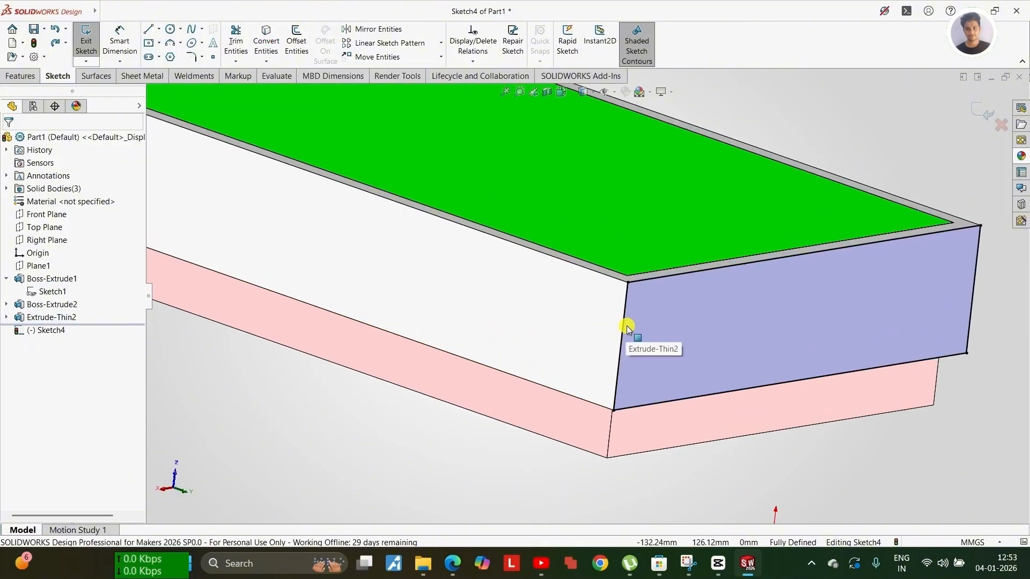
scroll(689, 322, up, 3)
middle_drag(689, 322, 726, 342)
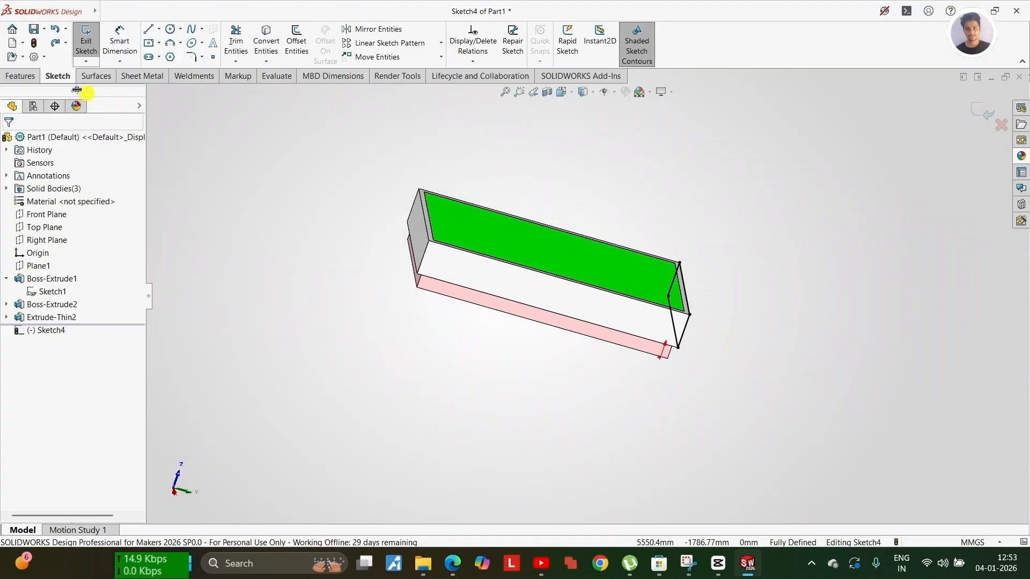
Start a Boss-Extrude from the converted end-face outline with its start condition set to Offset at 250 mm.
click(24, 77)
click(124, 43)
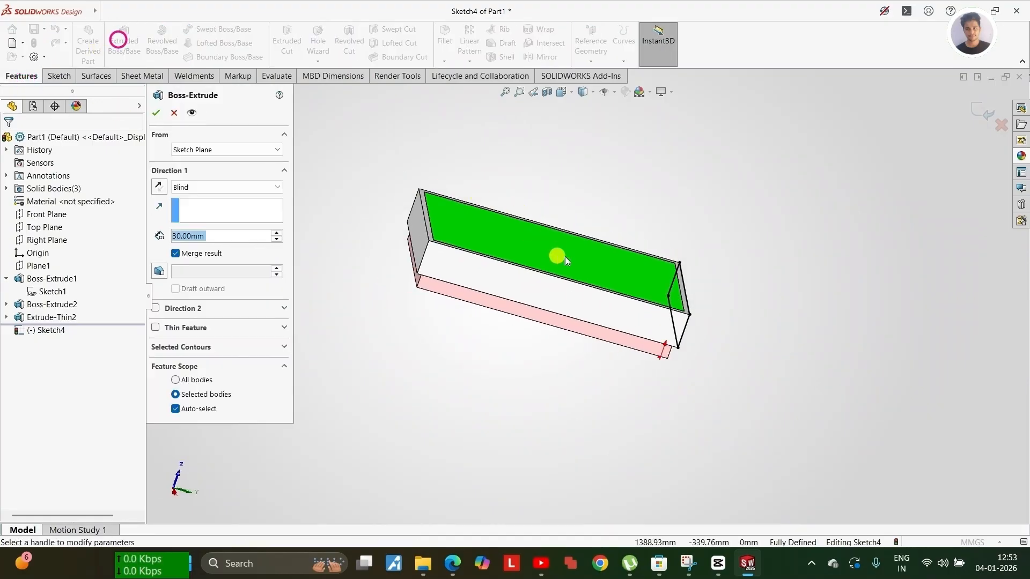
middle_drag(552, 252, 684, 300)
click(202, 155)
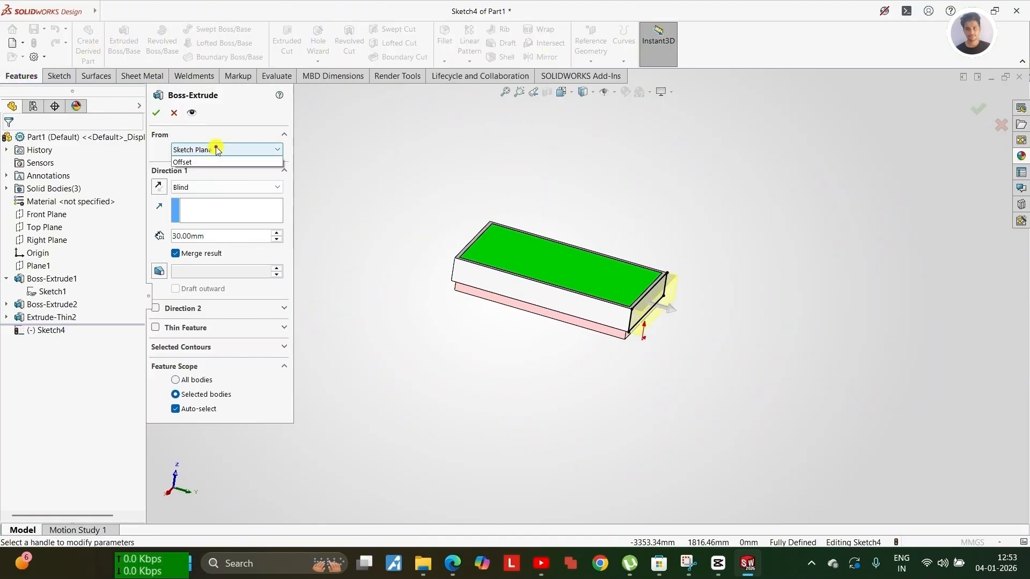
click(209, 187)
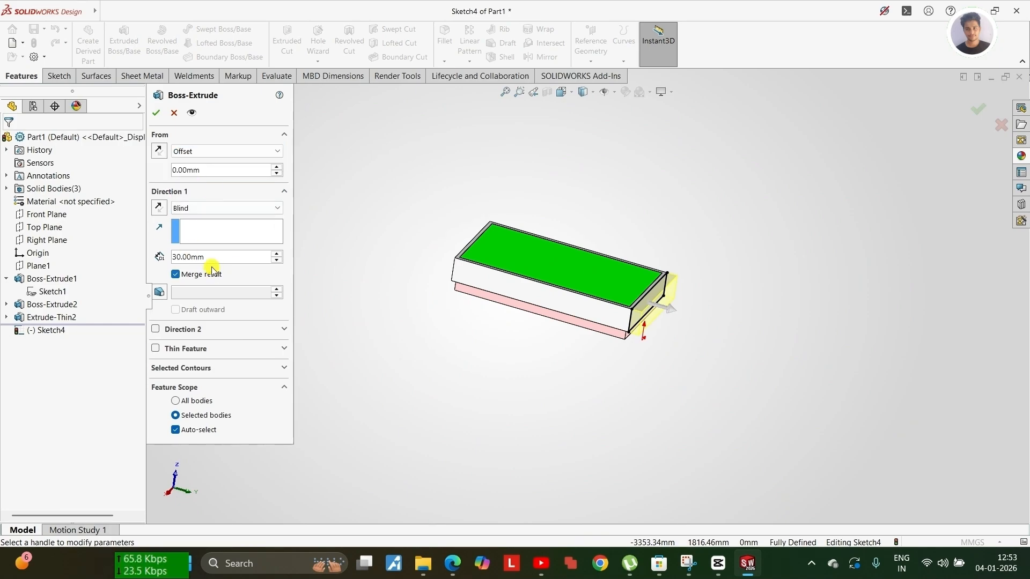
drag(238, 259, 140, 260)
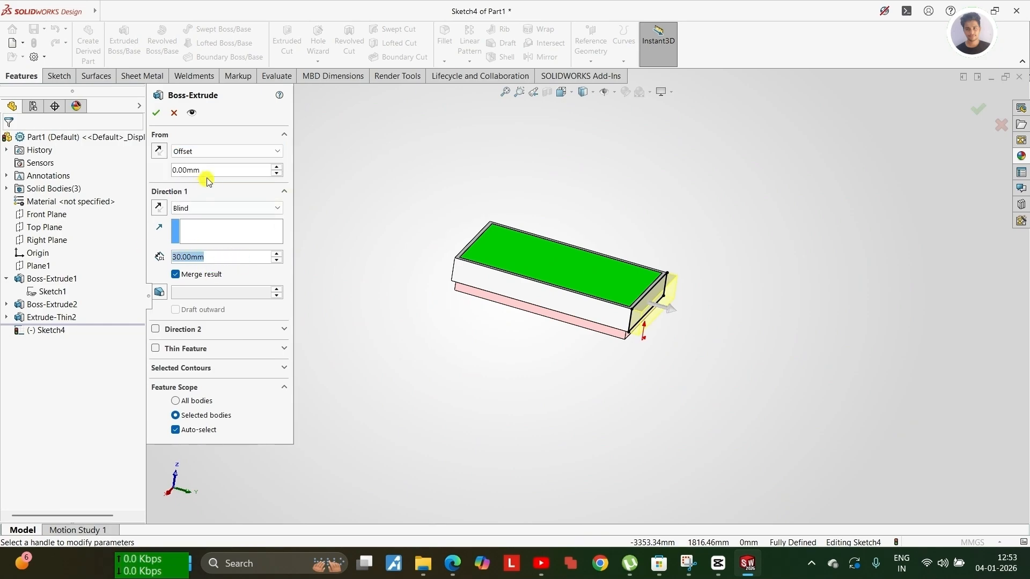
drag(212, 174, 119, 183)
text(250)
key(Return)
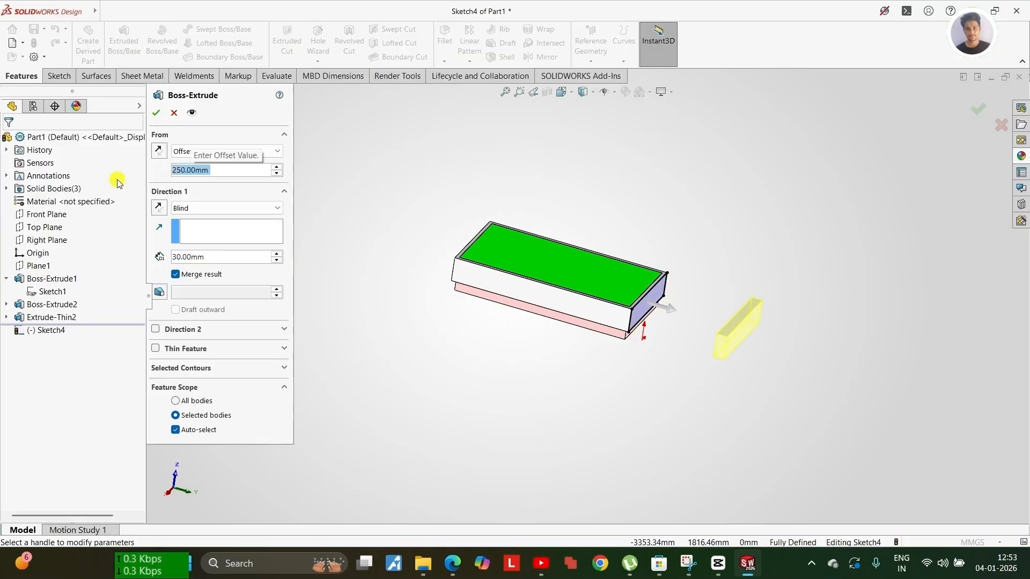
Set the Blind extrusion depth to 25 mm and accept the offset extrusion.
drag(225, 257, 110, 257)
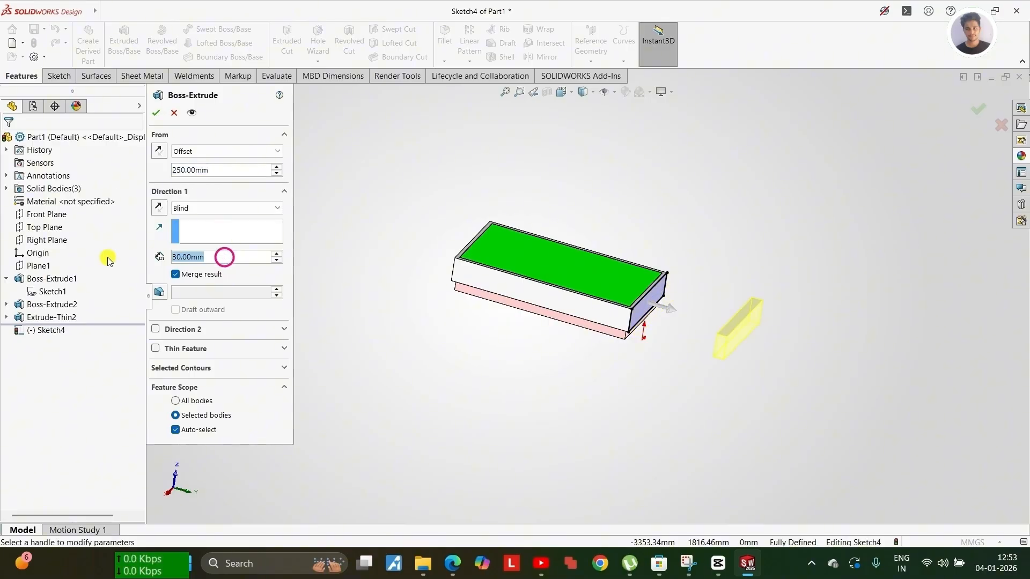
text(25)
key(Return)
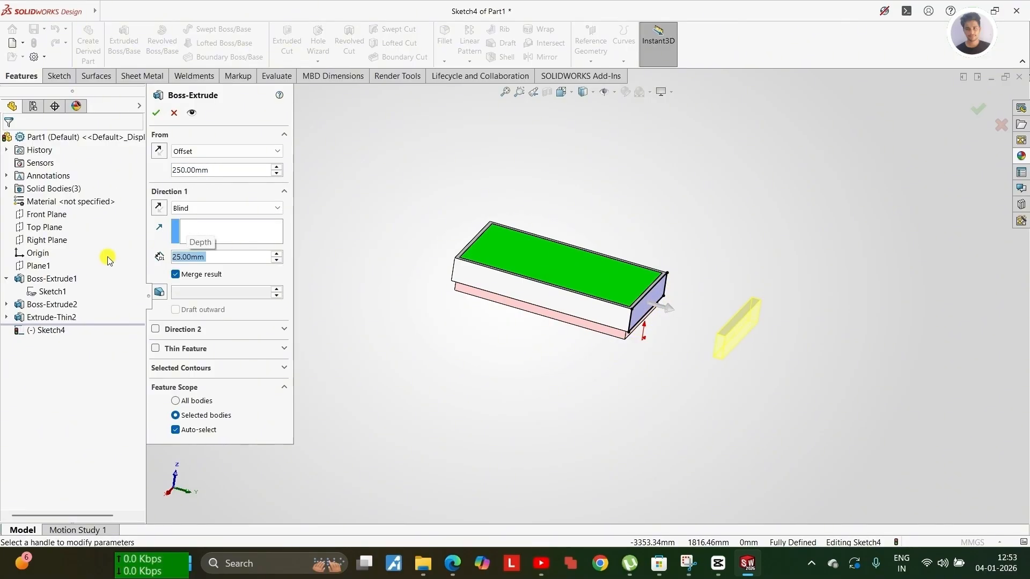
click(156, 113)
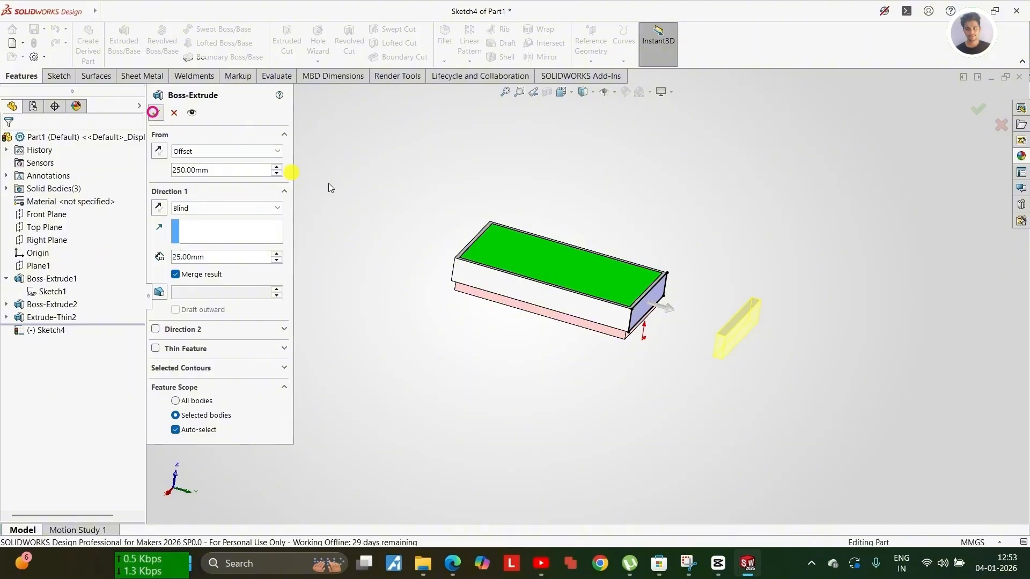
Start a new sketch on the thin body's short end face that faces the detached offset block.
scroll(603, 287, down, 3)
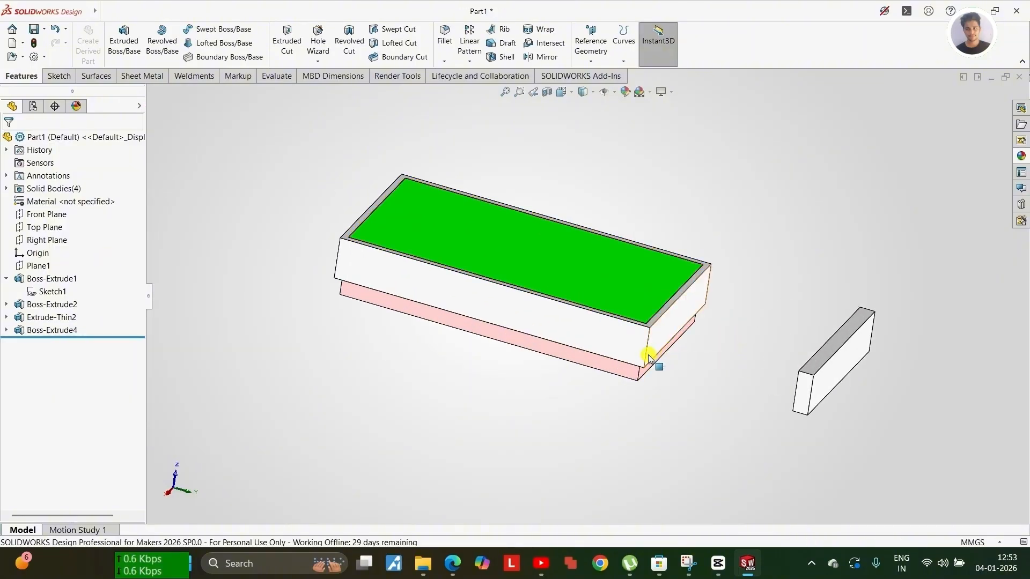
click(668, 330)
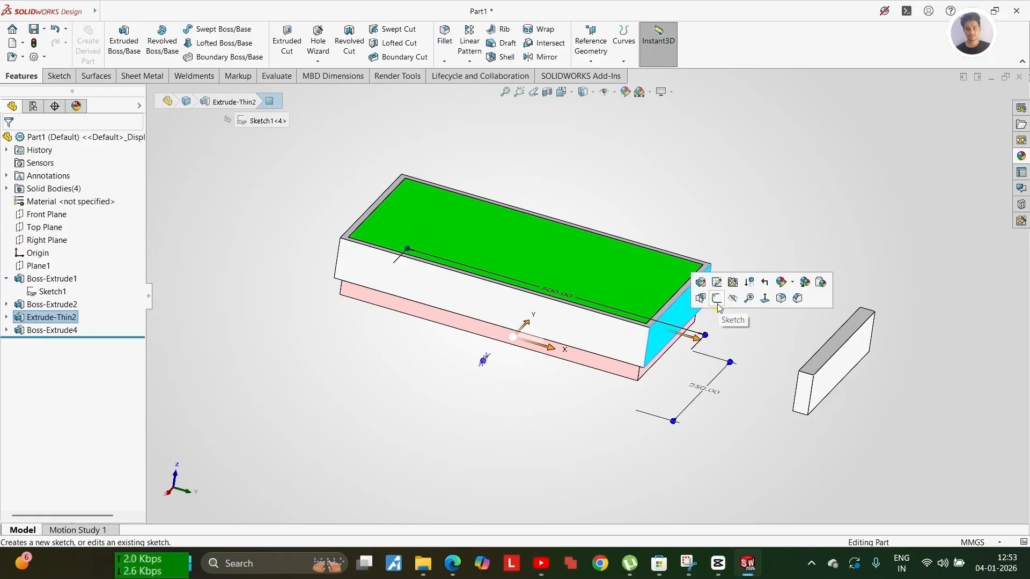
click(716, 299)
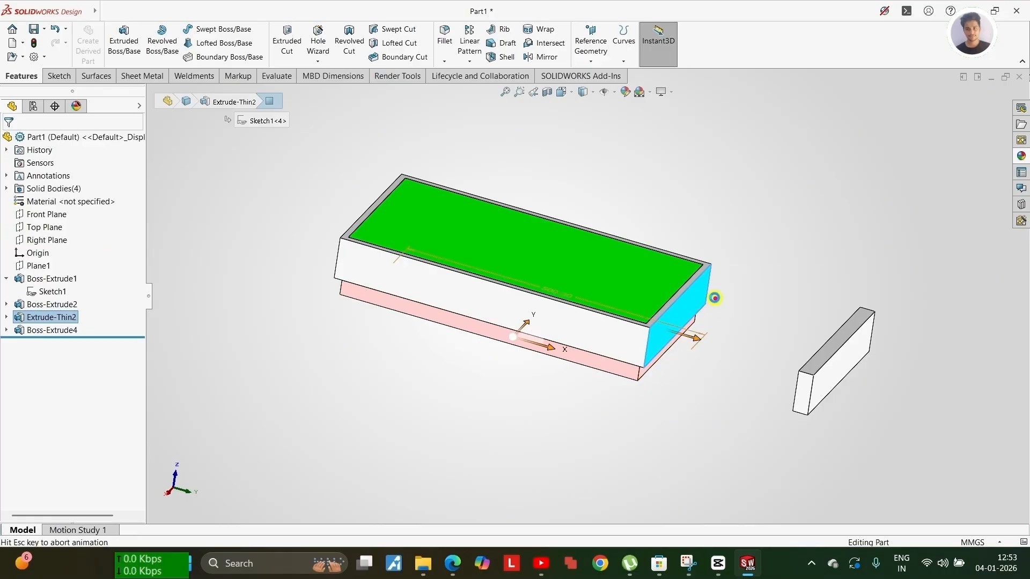
scroll(593, 248, up, 3)
middle_drag(564, 237, 617, 268)
scroll(642, 265, down, 4)
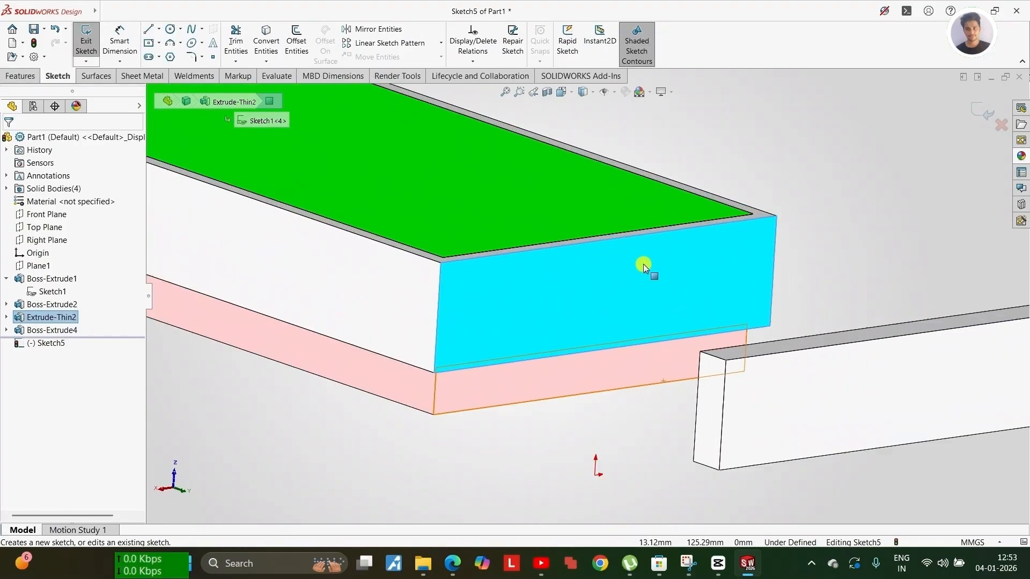
scroll(617, 264, down, 2)
Sketch a circle about 24 mm in diameter near the middle of the end face.
click(173, 30)
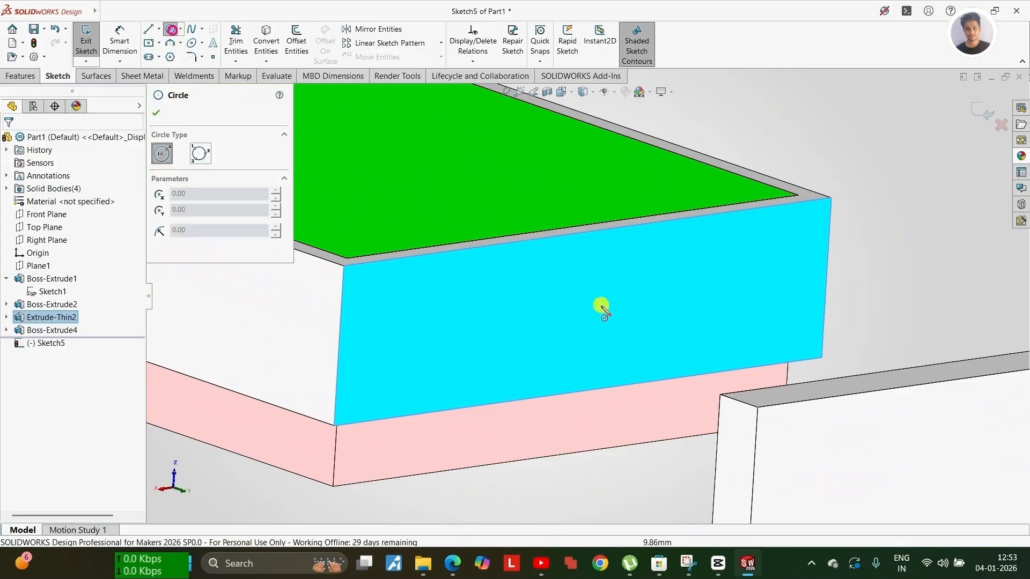
click(603, 300)
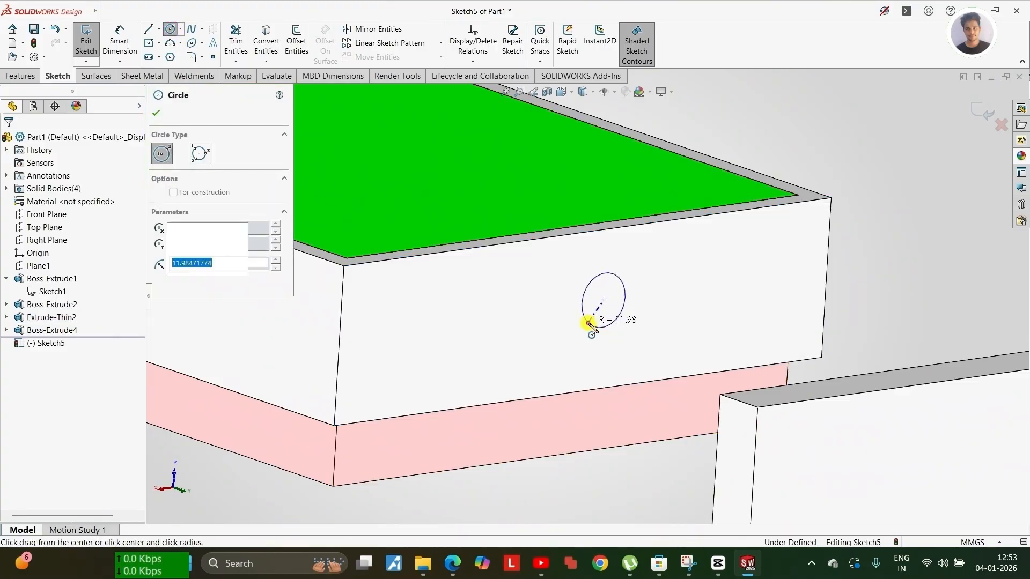
click(595, 324)
key(Escape)
scroll(612, 331, up, 2)
scroll(612, 331, down, 3)
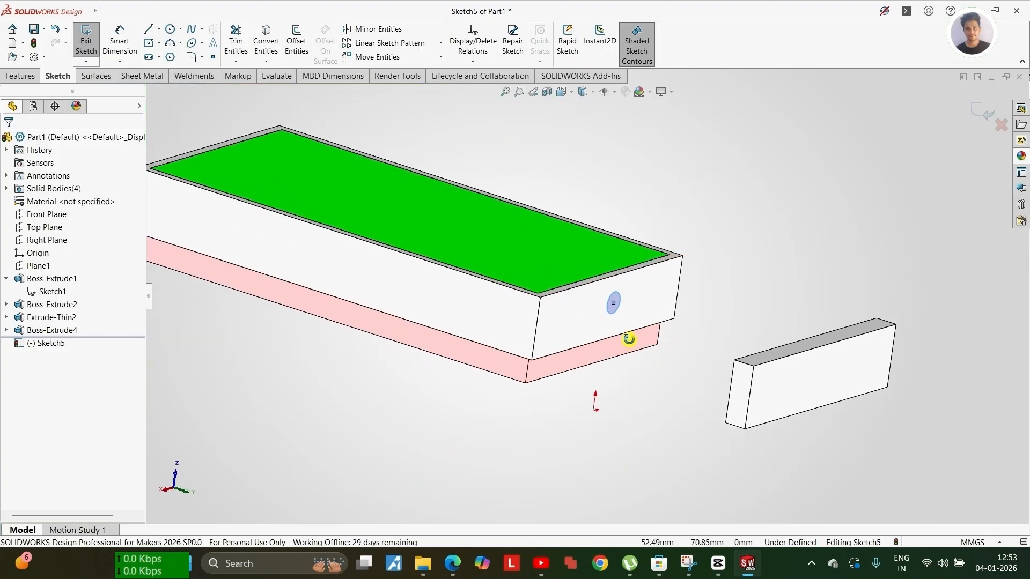
Start a Boss-Extrude from the circle with its end condition set to Up To Body.
click(19, 76)
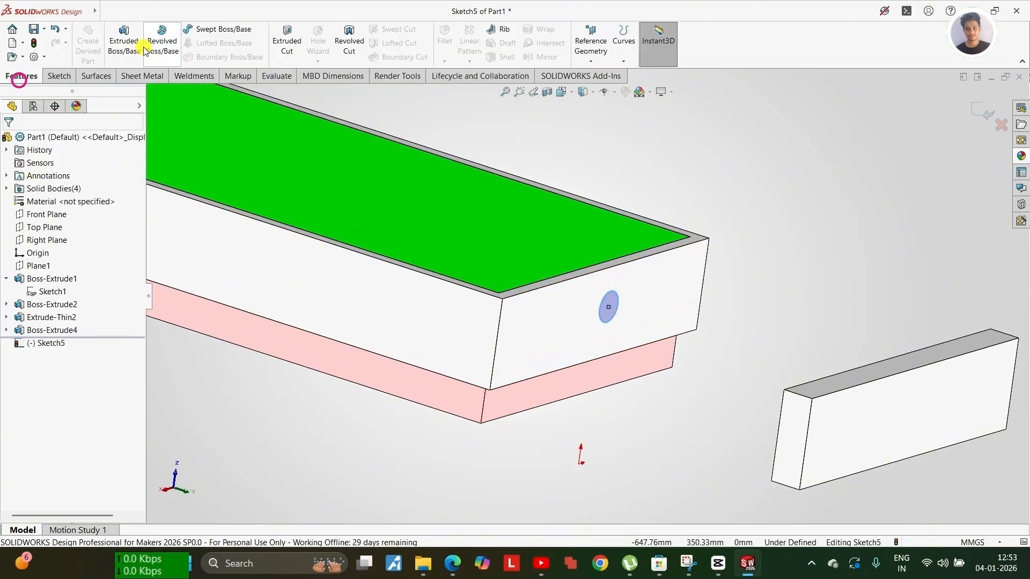
click(124, 40)
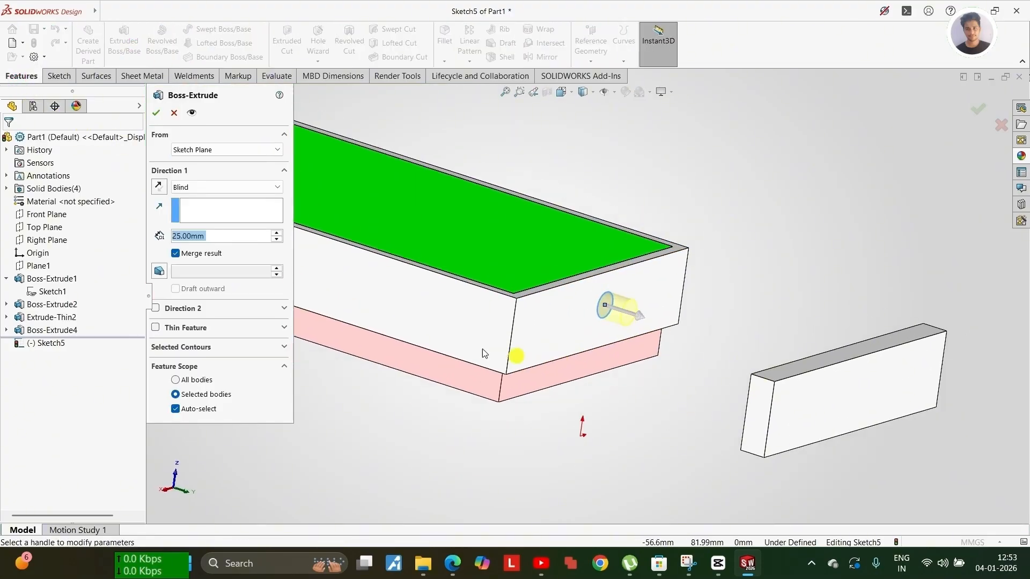
click(222, 192)
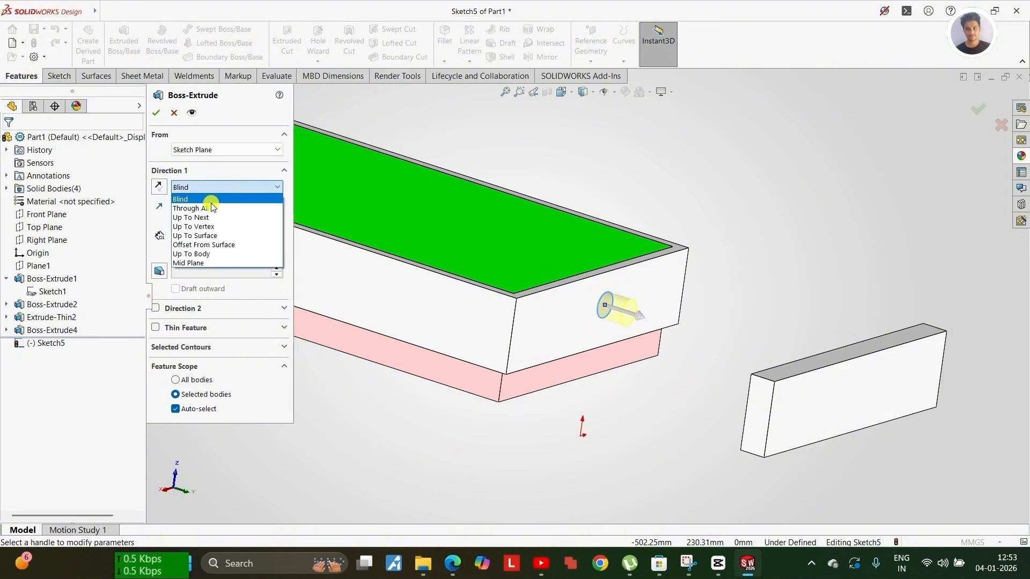
click(200, 255)
middle_drag(509, 316, 728, 392)
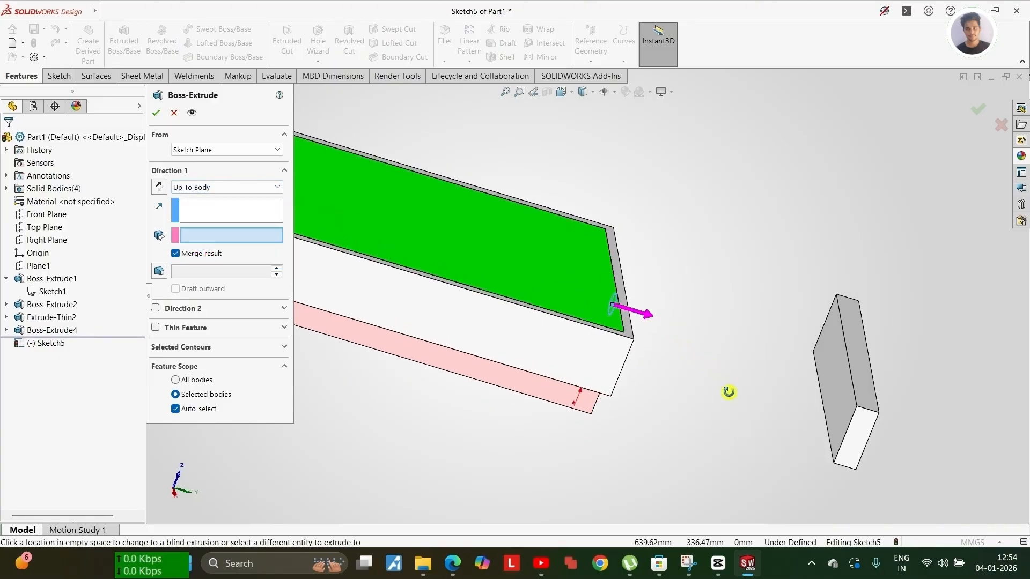
click(816, 390)
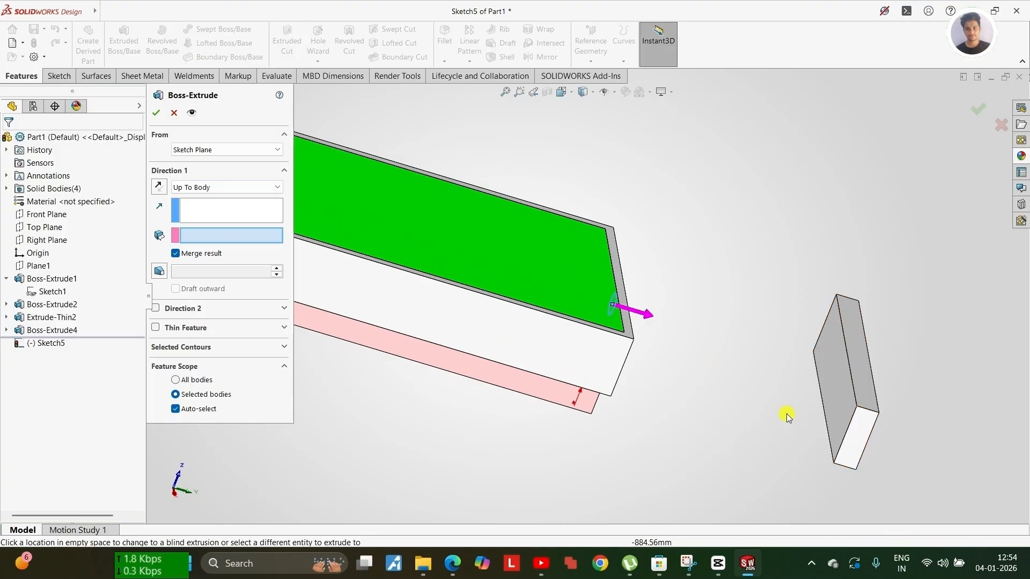
Select the detached offset block as the target body for the Up To Body extrusion.
click(214, 188)
click(221, 254)
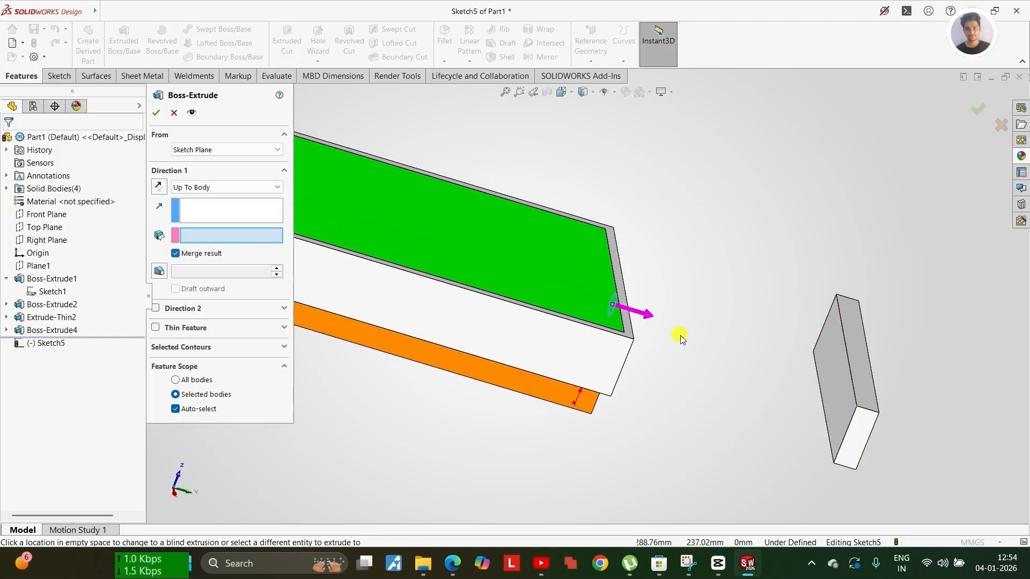
mouse_move(680, 338)
middle_down()
mouse_move(692, 372)
mouse_move(686, 354)
middle_up()
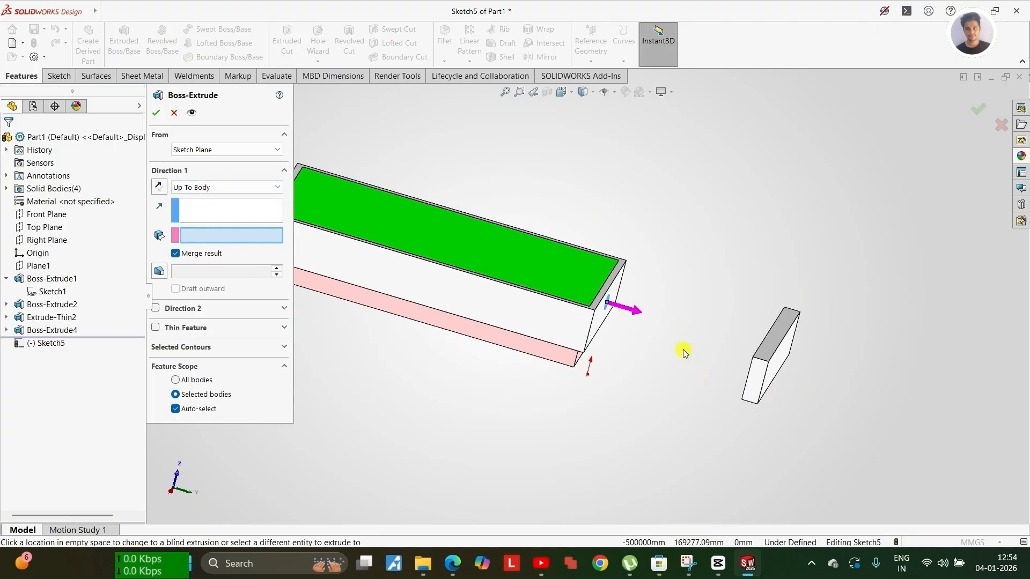
click(761, 363)
scroll(756, 356, down, 5)
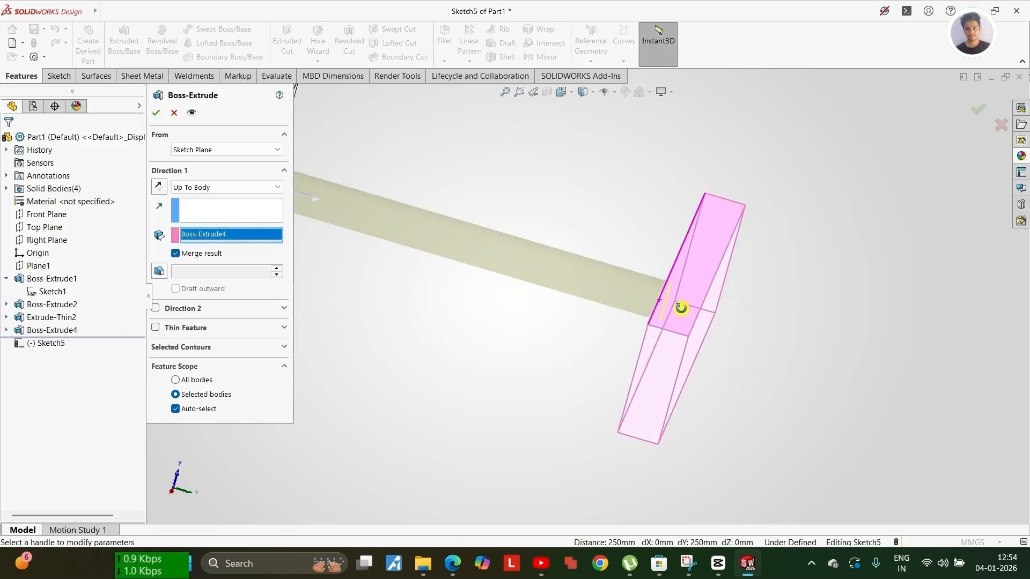
middle_drag(630, 290, 664, 326)
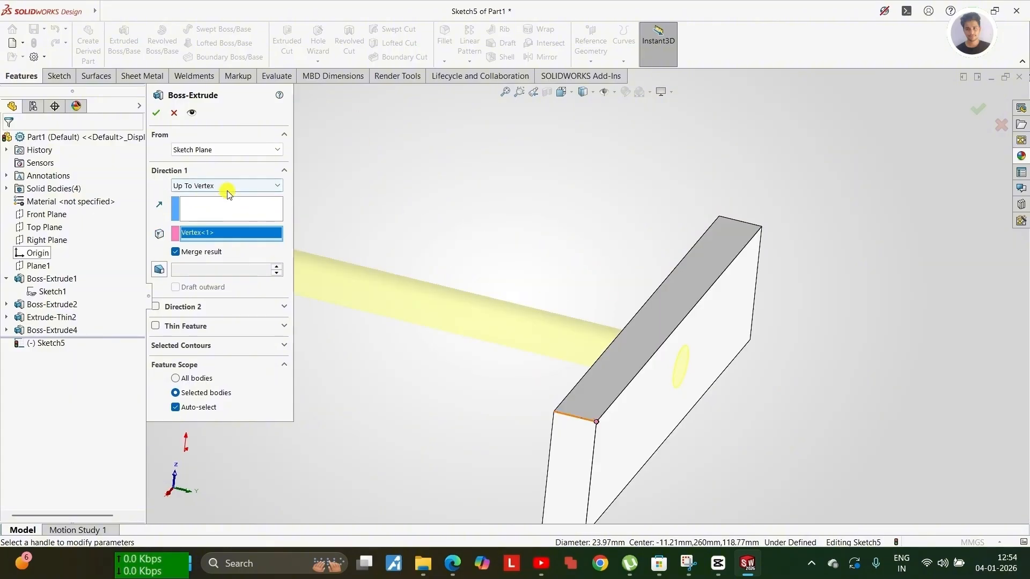
Try the Through All end condition for the circle, examine its preview at the detached block, and cancel the extrusion.
click(226, 189)
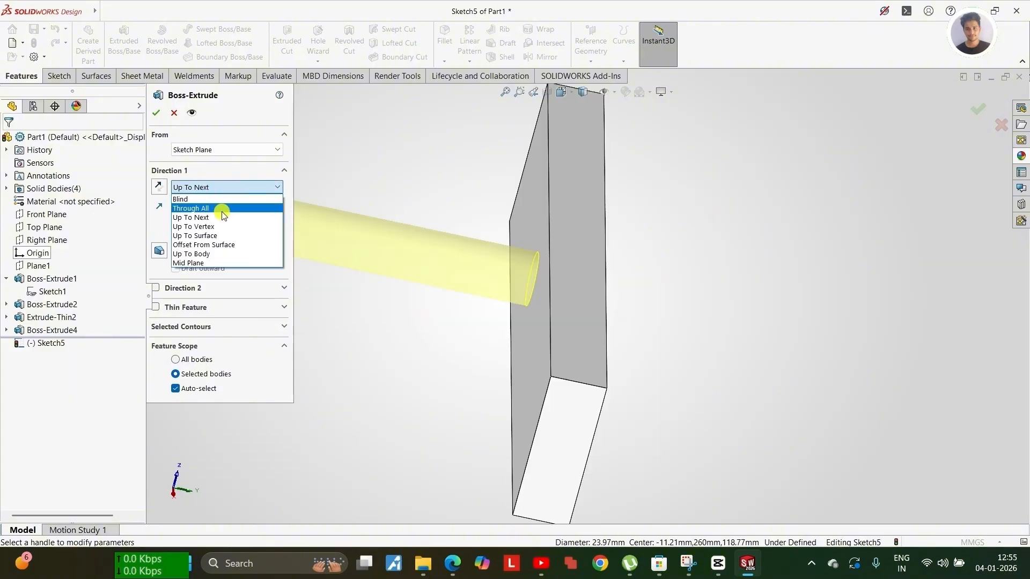
click(224, 209)
scroll(408, 220, up, 6)
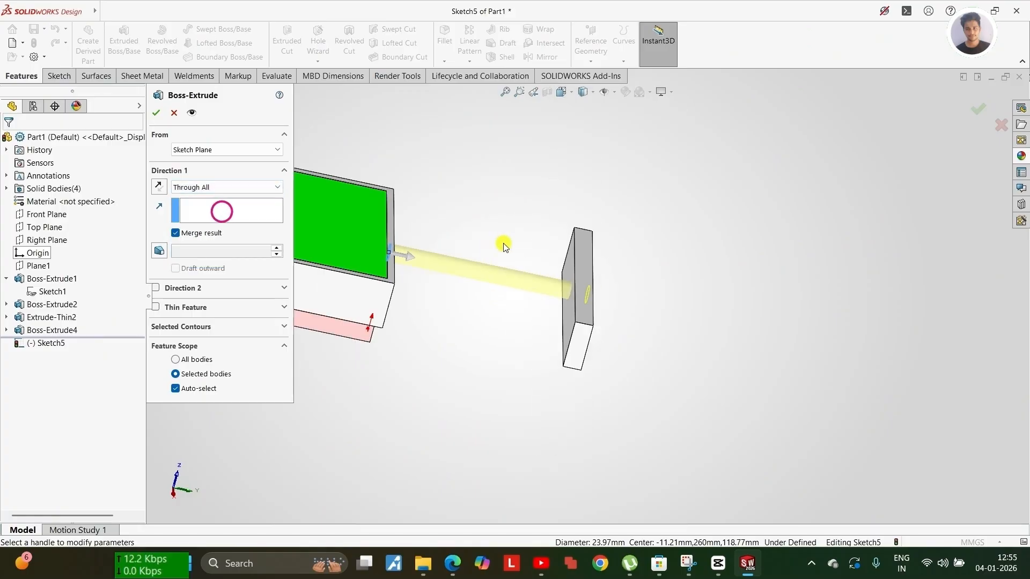
scroll(589, 287, down, 2)
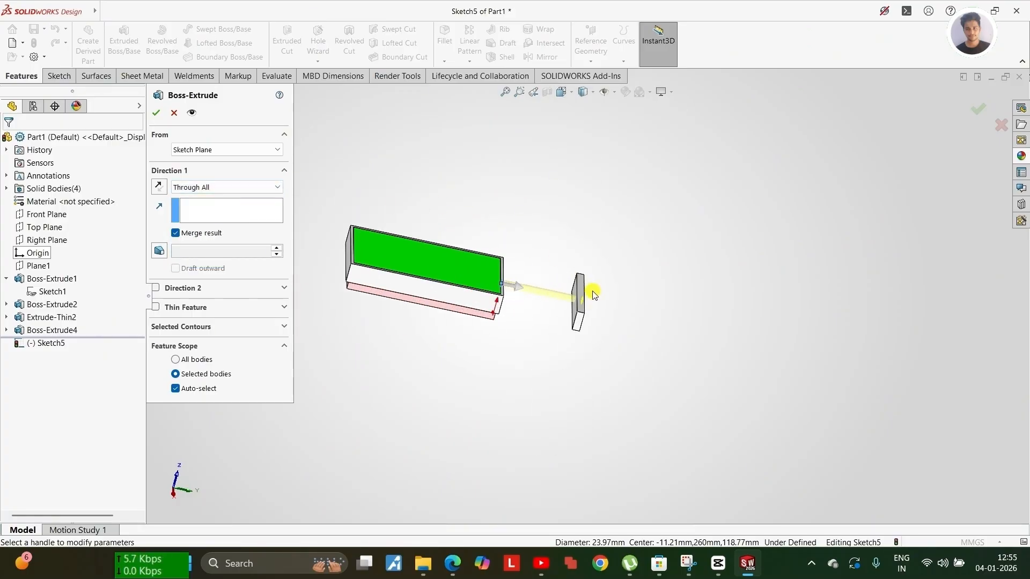
scroll(551, 302, down, 2)
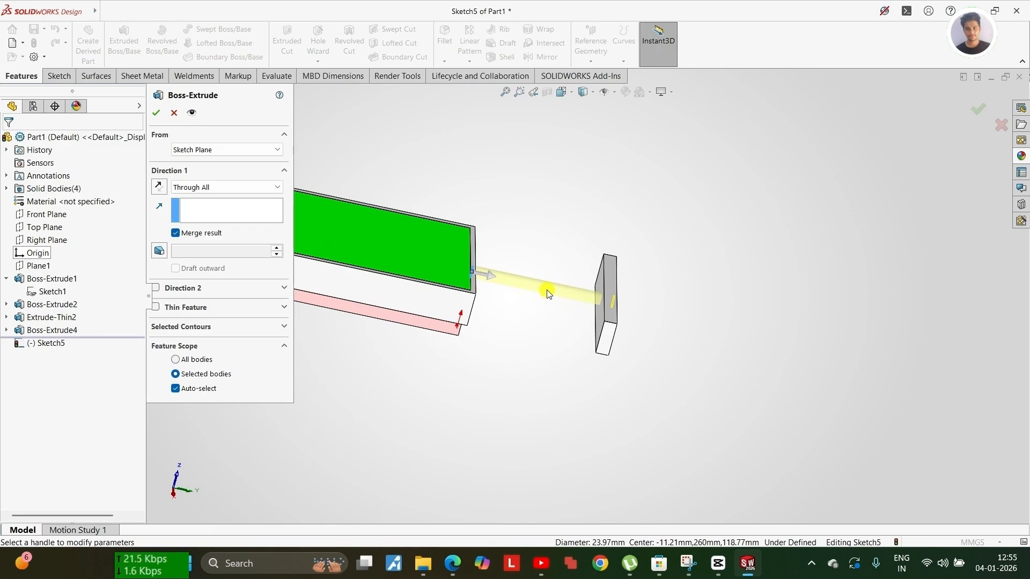
middle_drag(558, 317, 578, 304)
scroll(577, 303, down, 2)
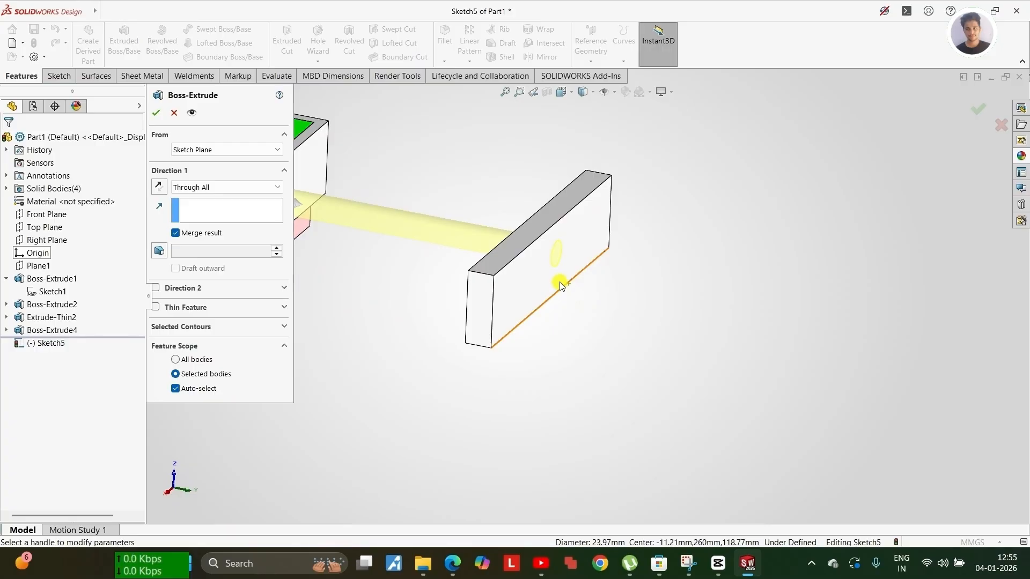
scroll(560, 285, up, 2)
scroll(553, 284, up, 1)
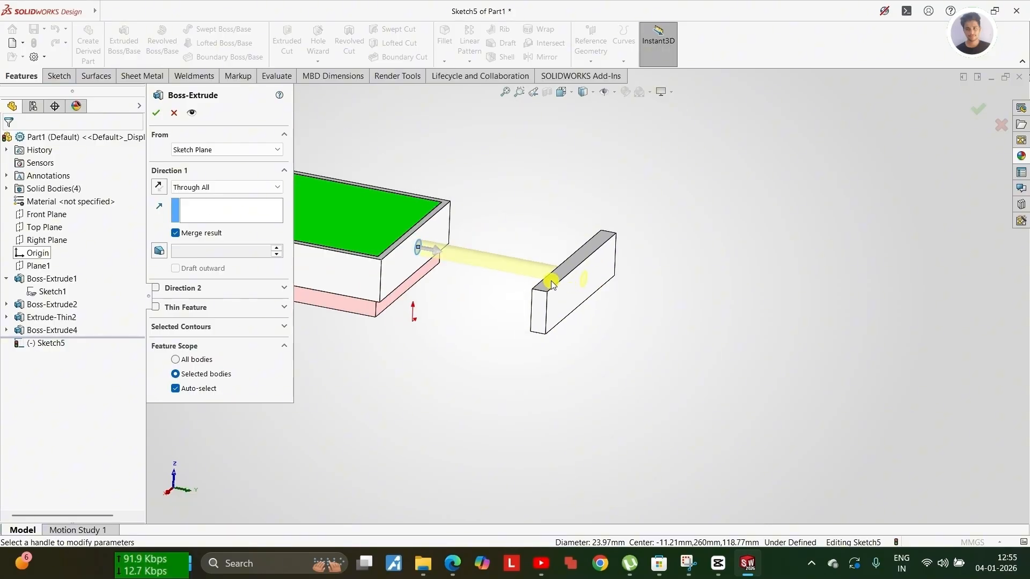
click(174, 113)
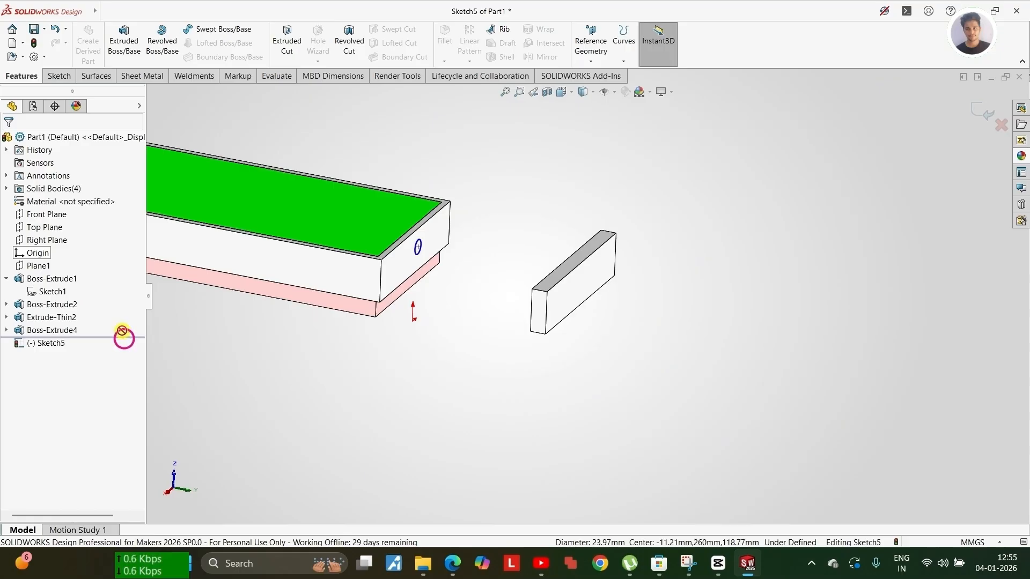
Exit the circle sketch and roll the model history back to just after Boss-Extrude4.
click(122, 331)
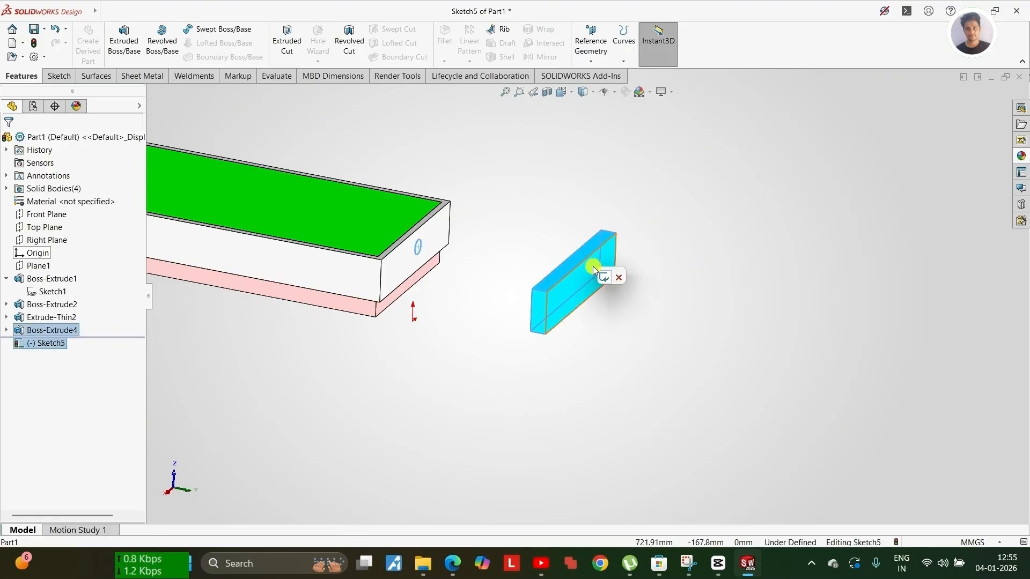
click(606, 276)
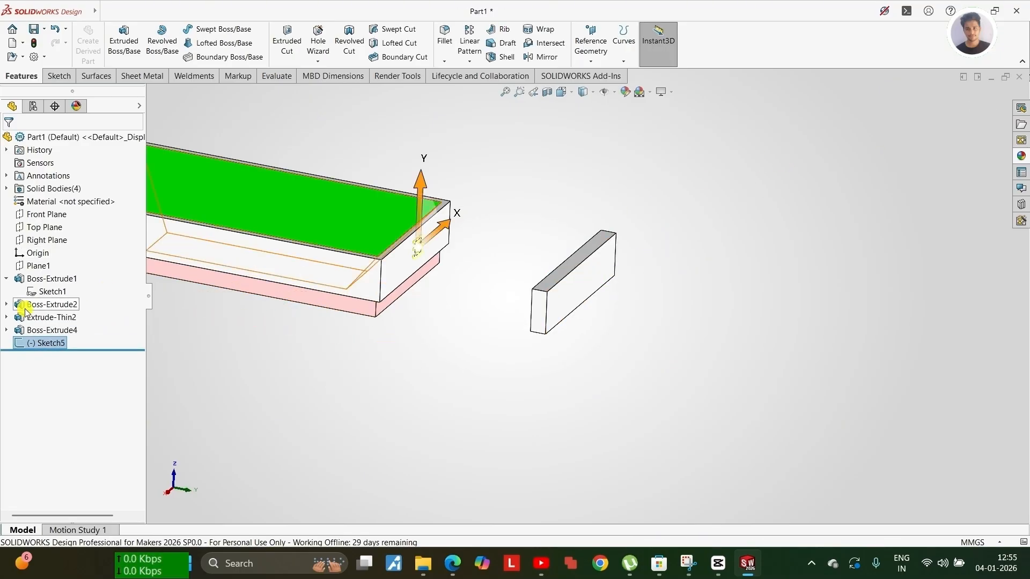
mouse_move(86, 349)
mouse_down()
mouse_move(80, 336)
mouse_move(69, 343)
mouse_move(127, 345)
mouse_move(124, 337)
mouse_up()
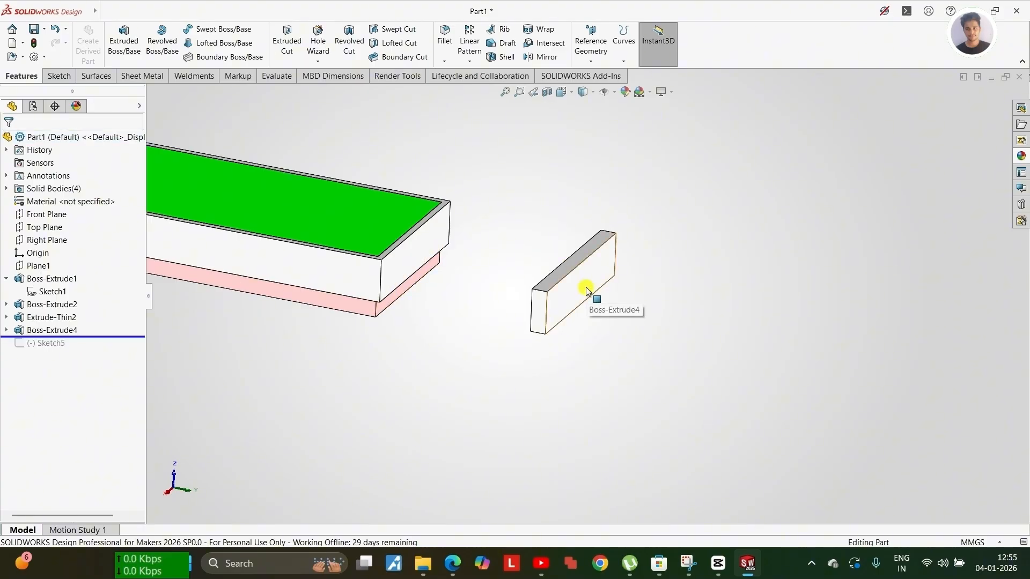
Start a Linear Pattern with the detached block's short upper edge as Direction 1, pointing away from the main block.
click(466, 66)
click(478, 73)
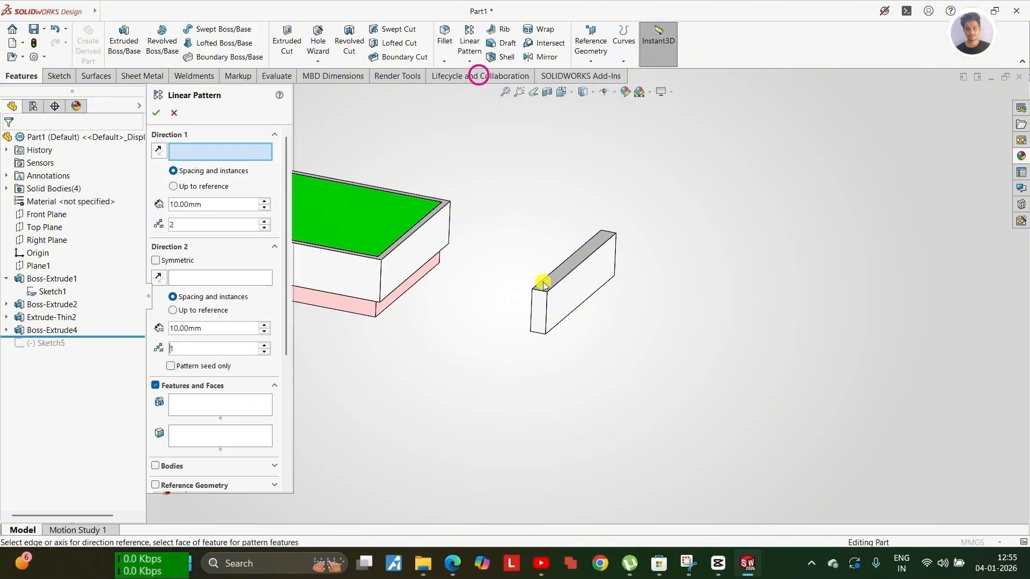
scroll(543, 284, down, 5)
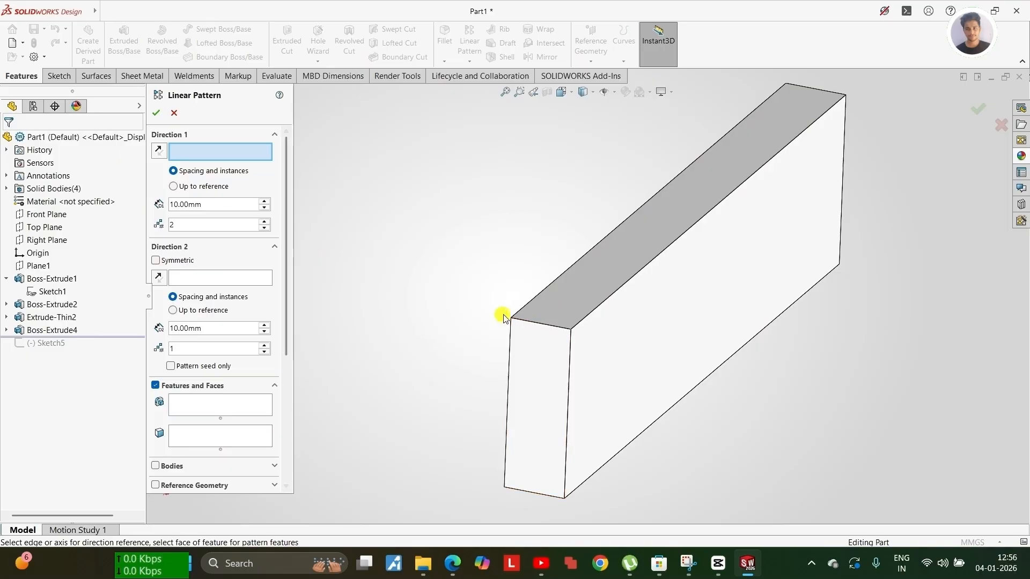
click(545, 325)
scroll(544, 328, up, 4)
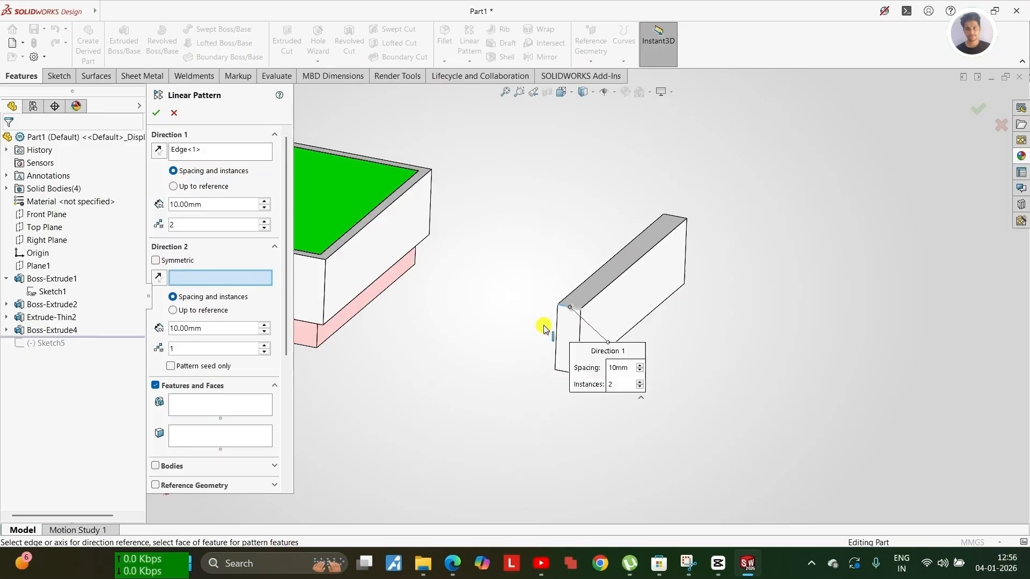
scroll(544, 329, down, 5)
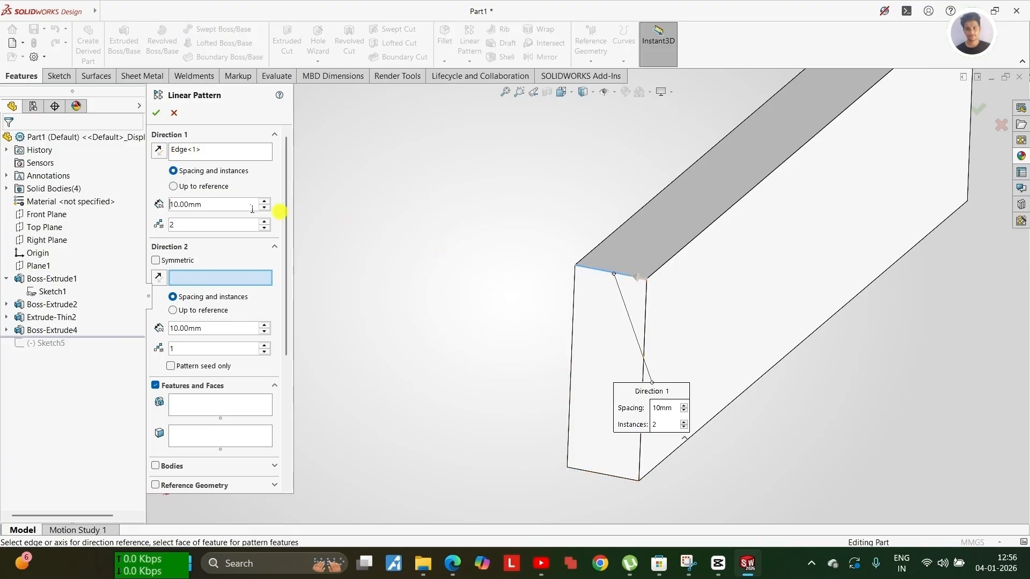
scroll(504, 258, up, 5)
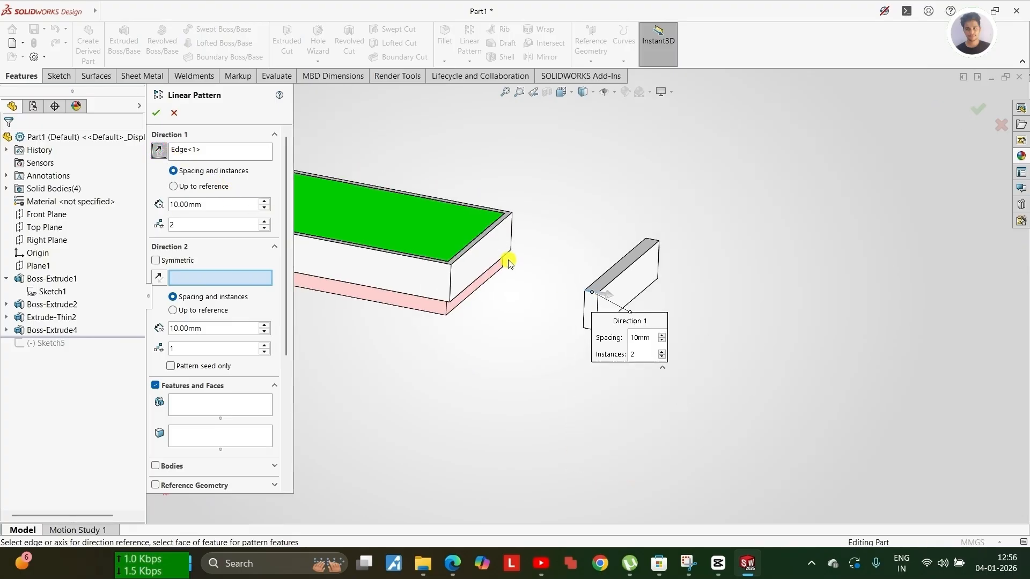
Set the Direction 1 spacing to 100 mm and choose the detached block's extrusion as the feature to pattern.
click(214, 209)
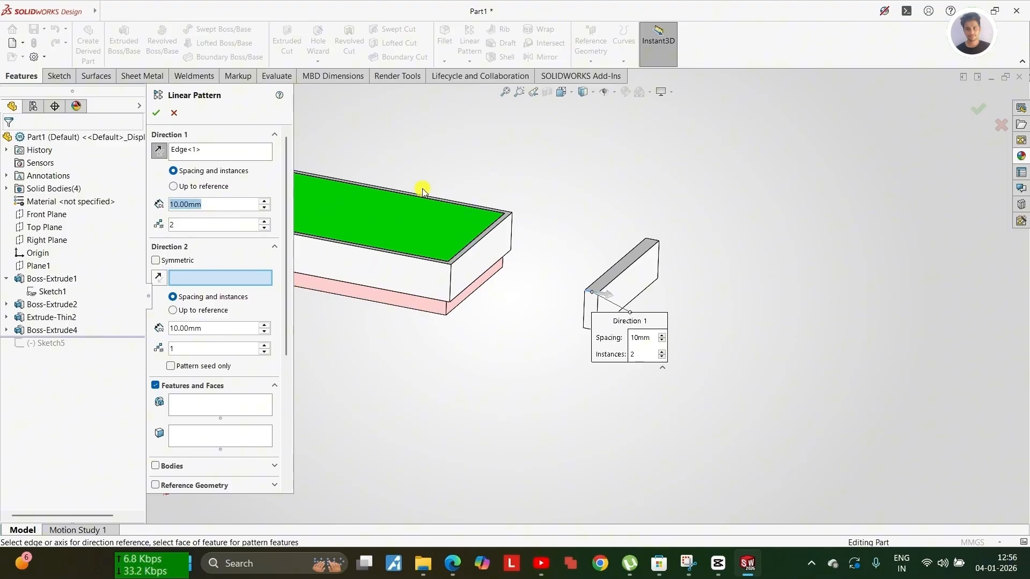
text(100)
key(Return)
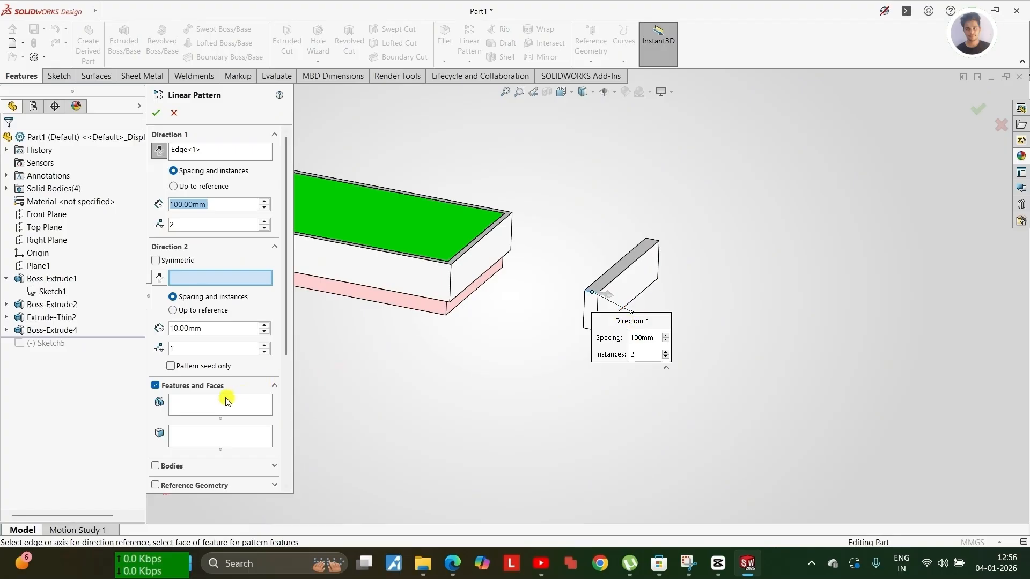
drag(288, 338, 286, 400)
click(190, 281)
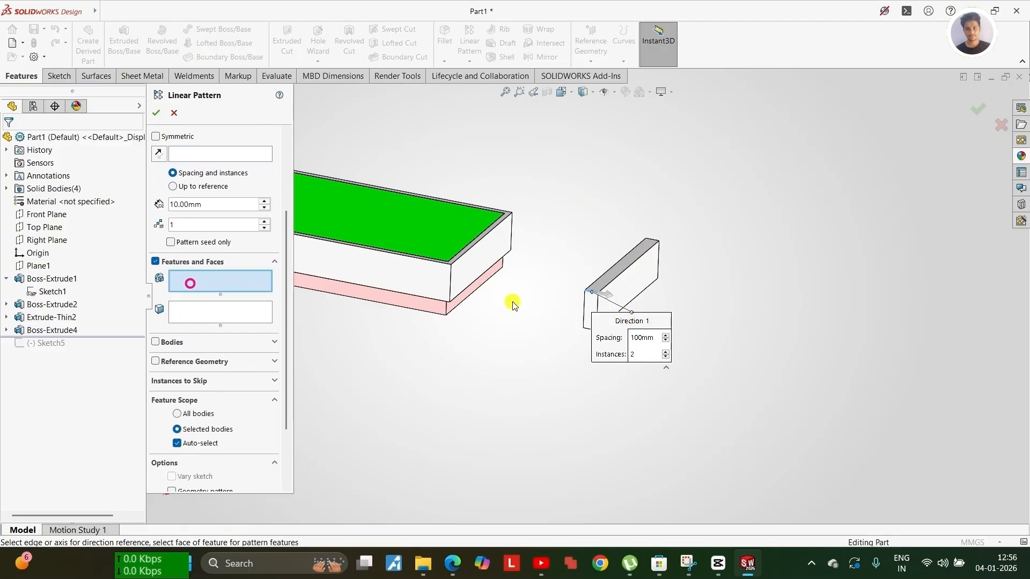
click(611, 278)
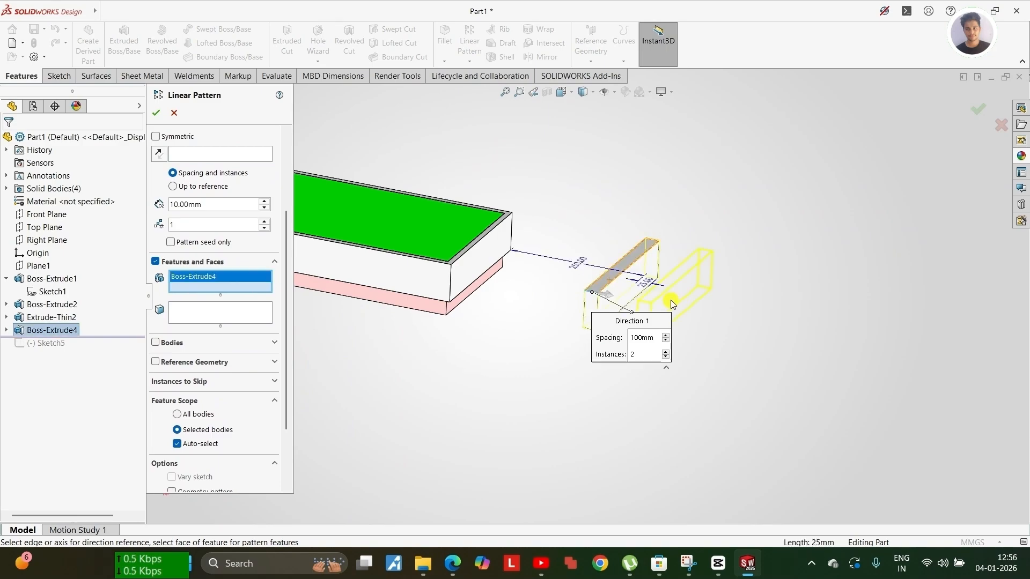
Complete the two-instance linear pattern of the detached block and inspect the two resulting blocks.
middle_drag(662, 285, 697, 319)
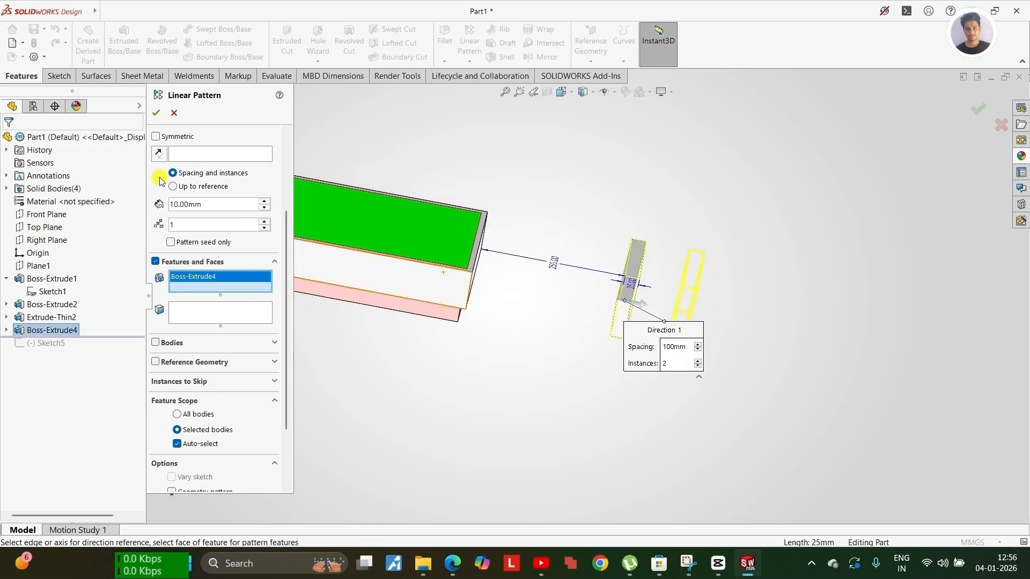
click(156, 114)
middle_drag(443, 214, 609, 290)
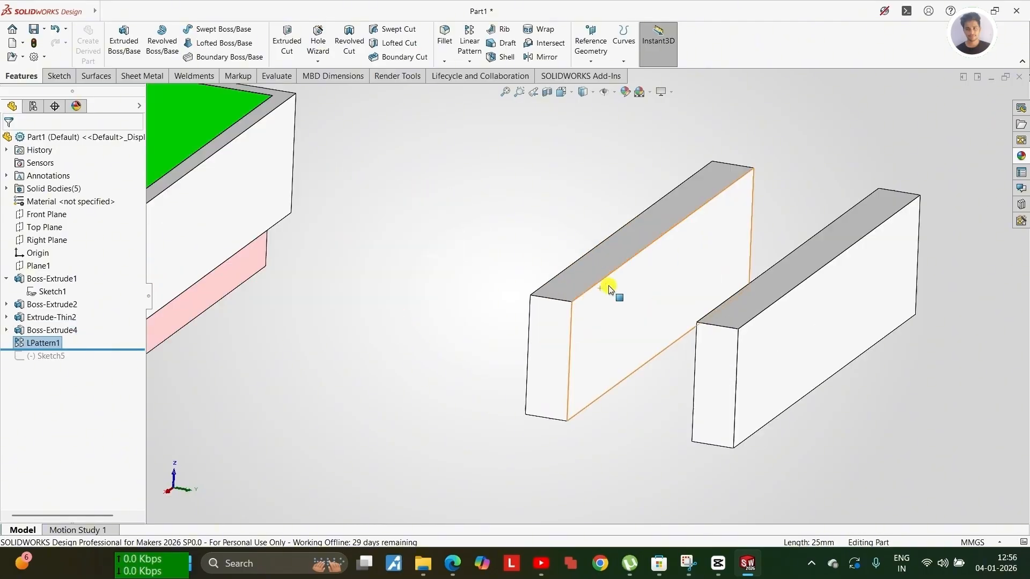
click(610, 288)
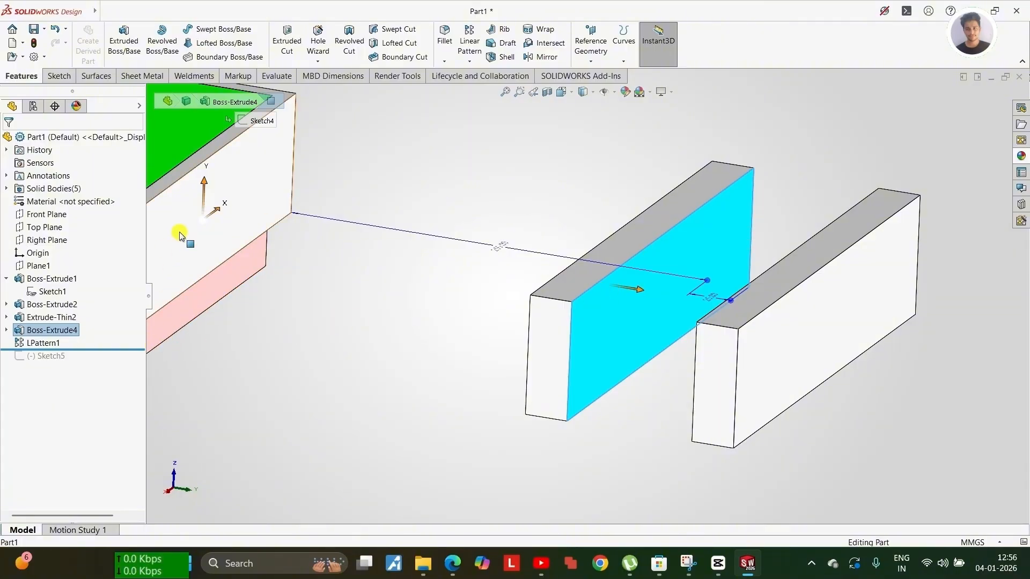
scroll(183, 230, up, 3)
Roll the model history forward to include the circle sketch and open that sketch for editing.
drag(104, 352, 102, 362)
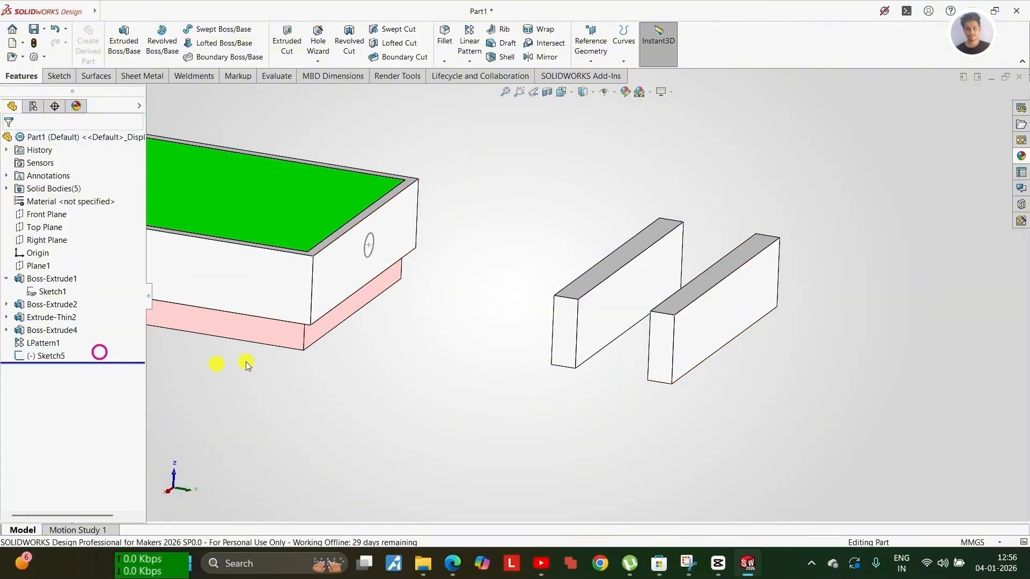
click(45, 356)
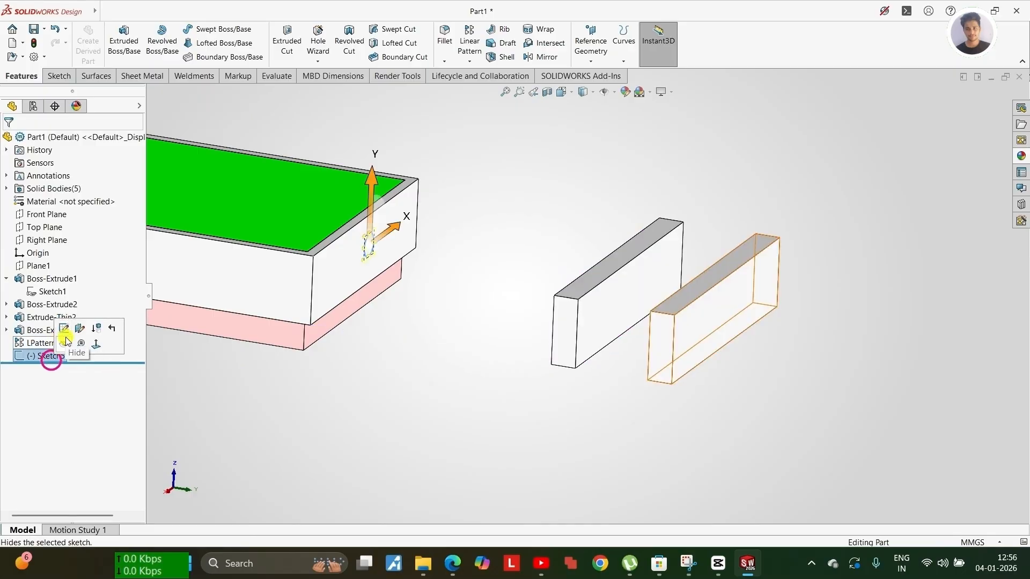
click(65, 342)
click(46, 356)
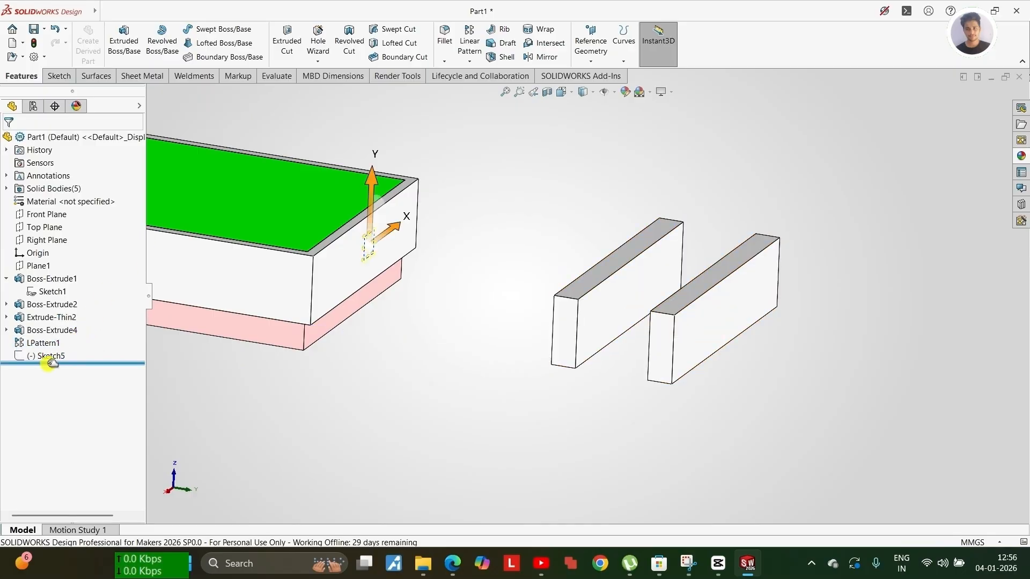
click(58, 326)
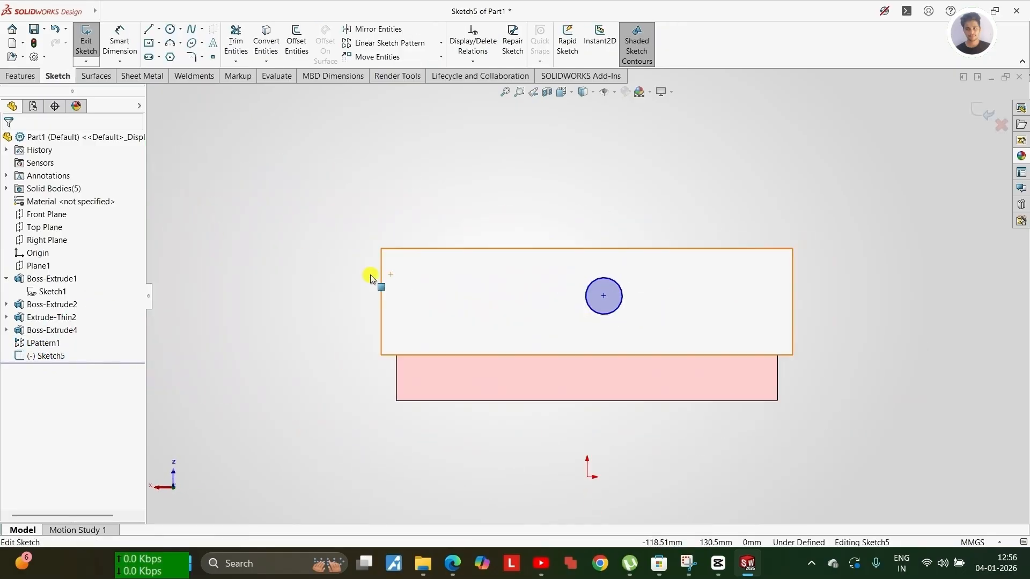
Start a Boss-Extrude of the circle with the Through All end condition and examine its preview across both detached blocks.
mouse_move(382, 279)
middle_down()
mouse_move(430, 307)
mouse_move(680, 361)
mouse_move(884, 385)
middle_up()
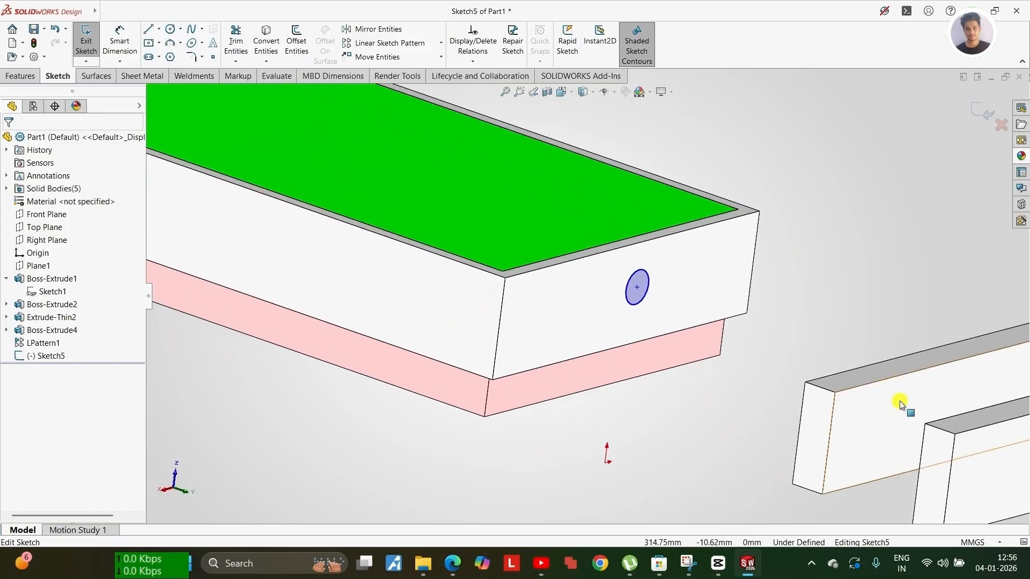
key(f)
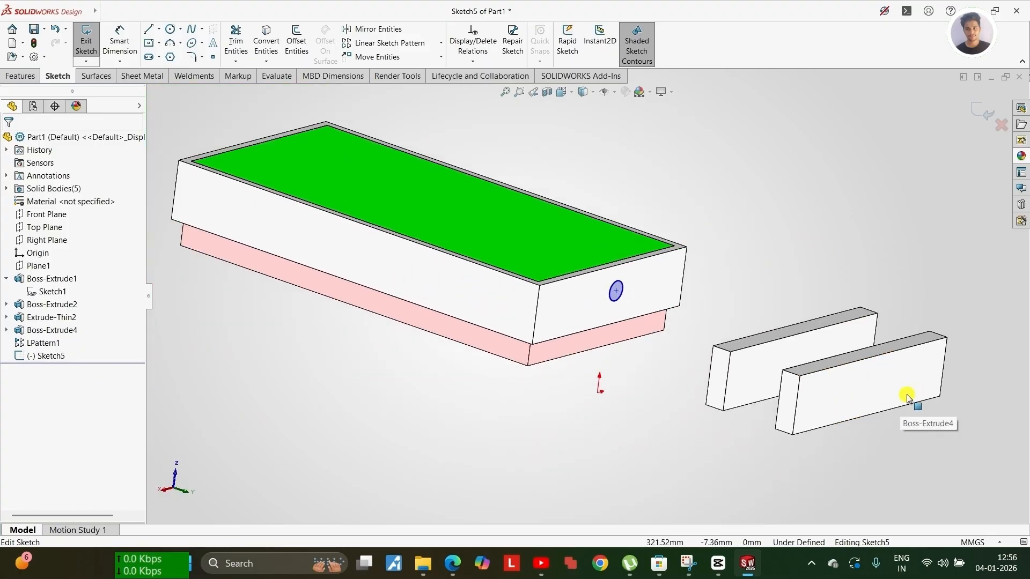
click(17, 75)
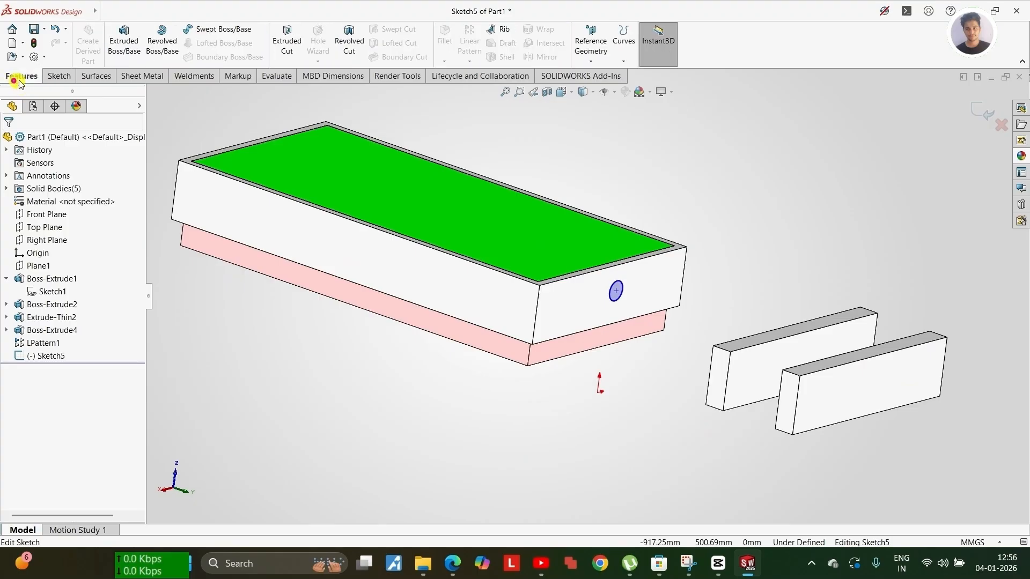
click(124, 40)
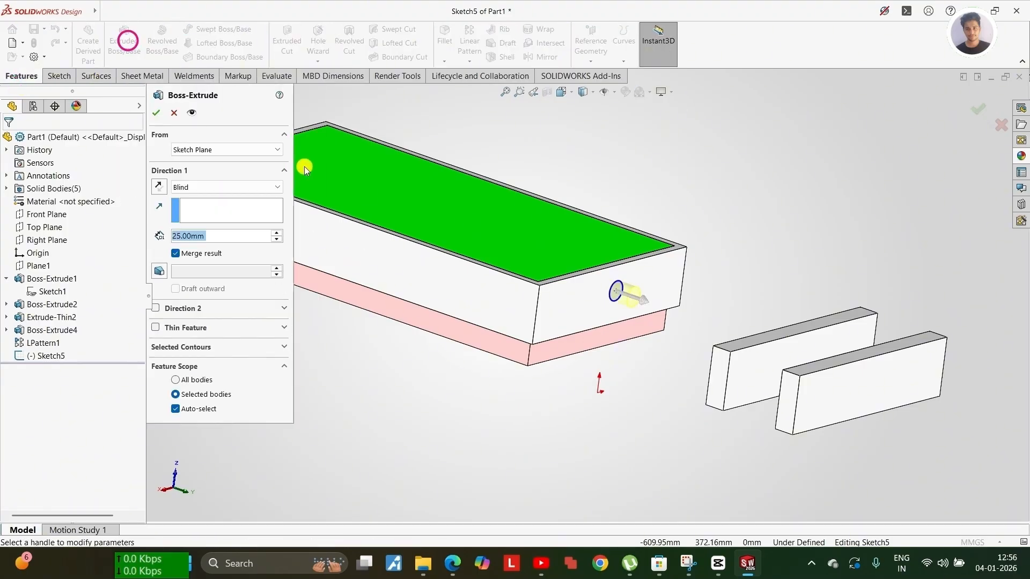
click(227, 188)
click(217, 208)
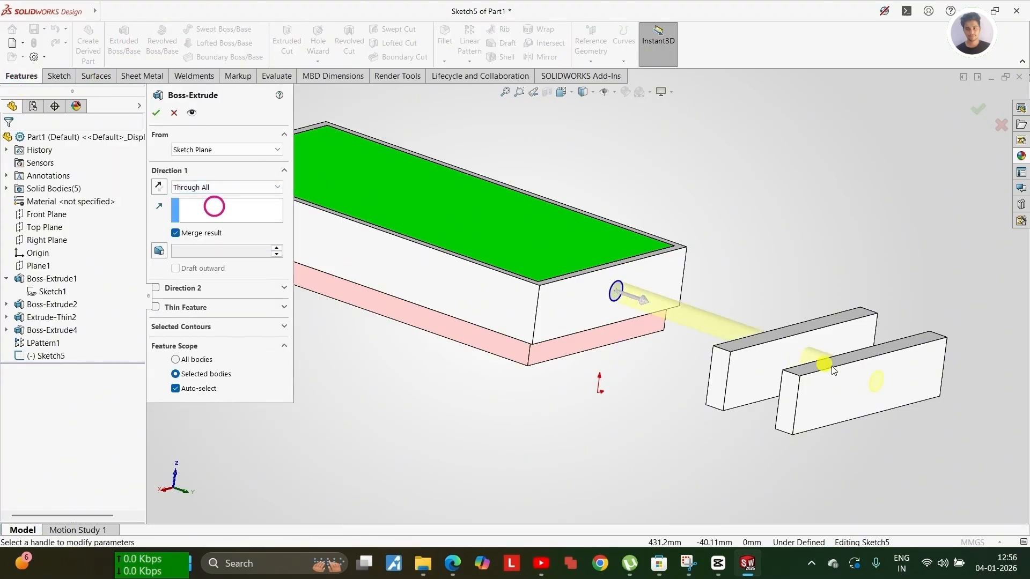
middle_drag(827, 366, 742, 349)
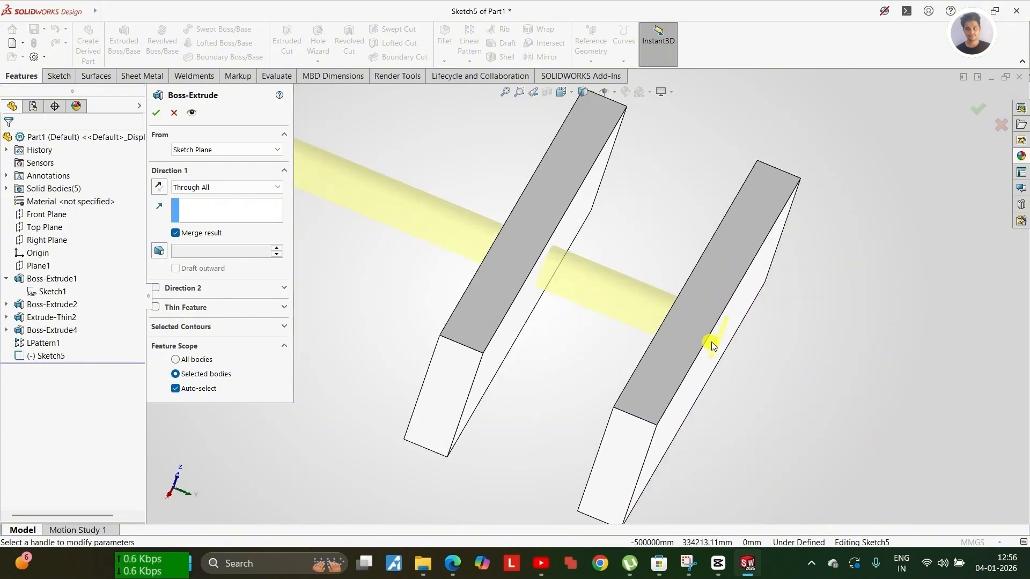
scroll(697, 330, up, 3)
middle_drag(691, 325, 568, 257)
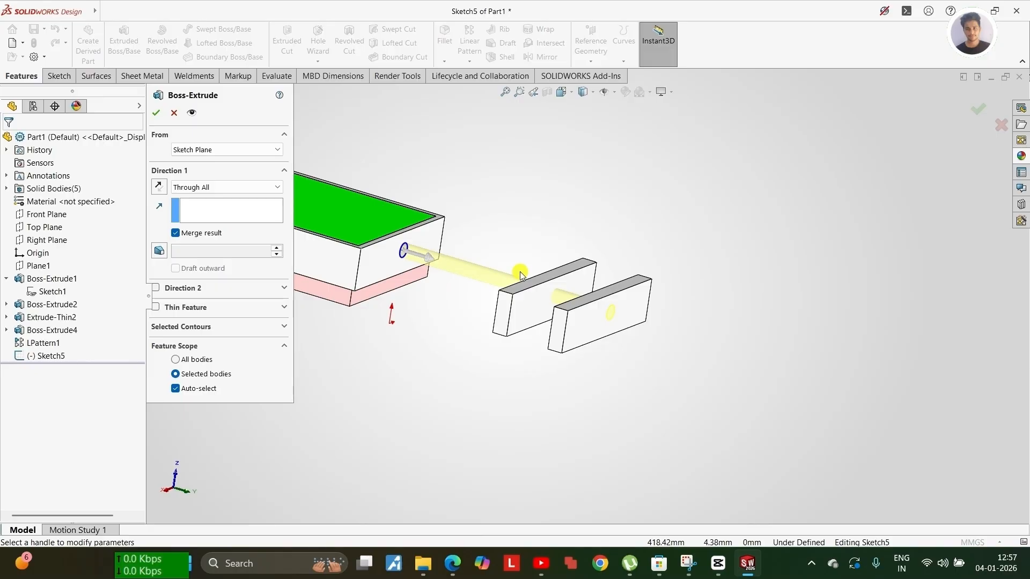
Try the Up To Next end condition for the circle and examine its preview at the nearer detached block.
click(256, 187)
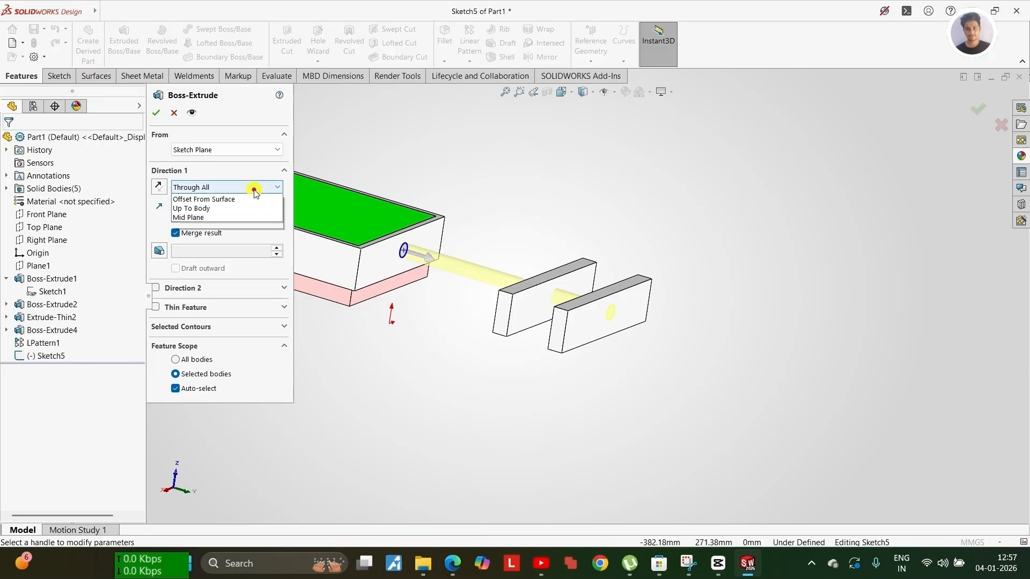
click(229, 219)
middle_drag(343, 228, 368, 221)
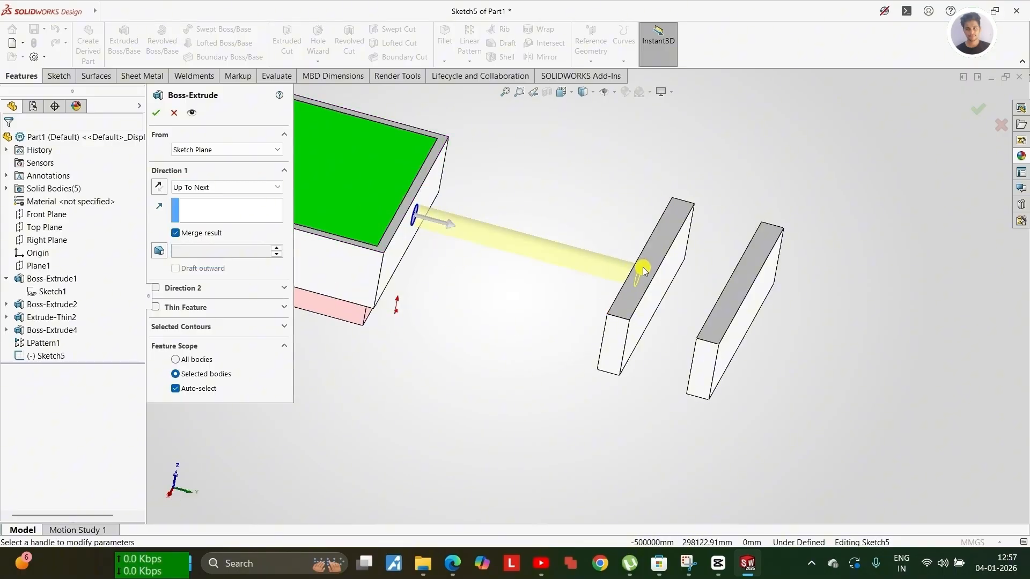
Try the Up To Body end condition with the nearer detached block as the target body.
click(225, 187)
click(223, 253)
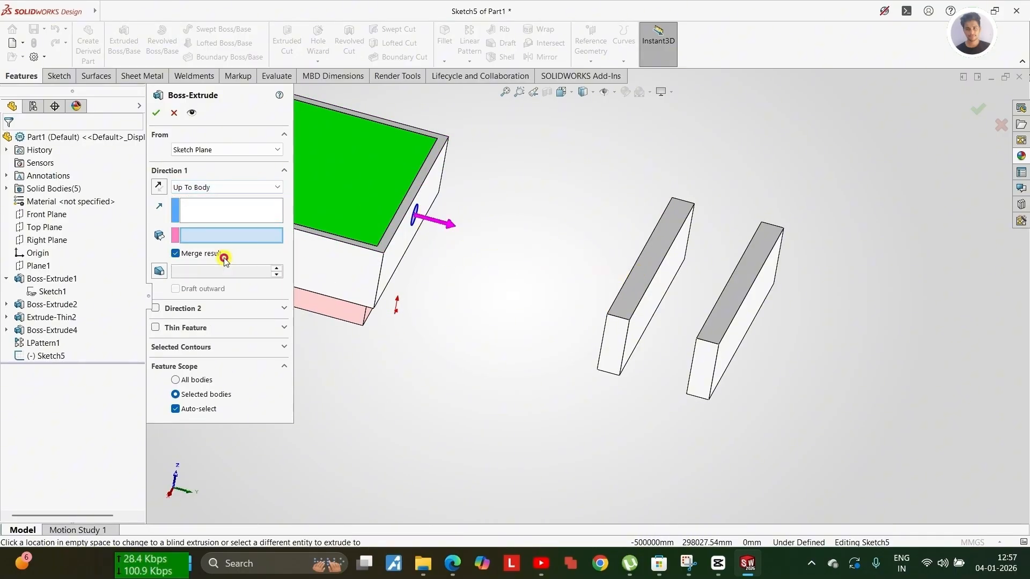
middle_drag(433, 270, 611, 300)
click(638, 292)
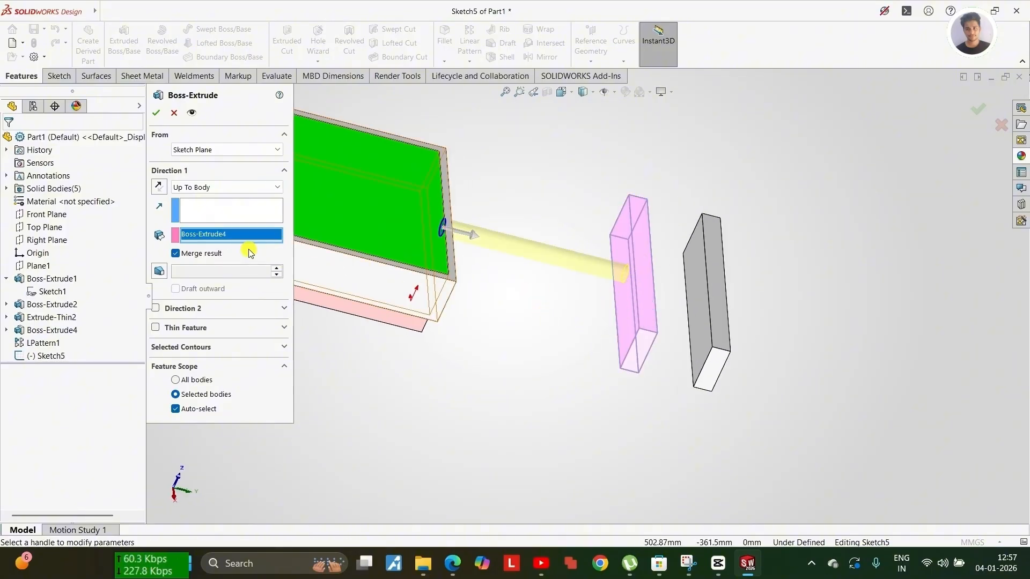
Replace the Up To Body target with the farther, patterned block.
click(220, 236)
key(Delete)
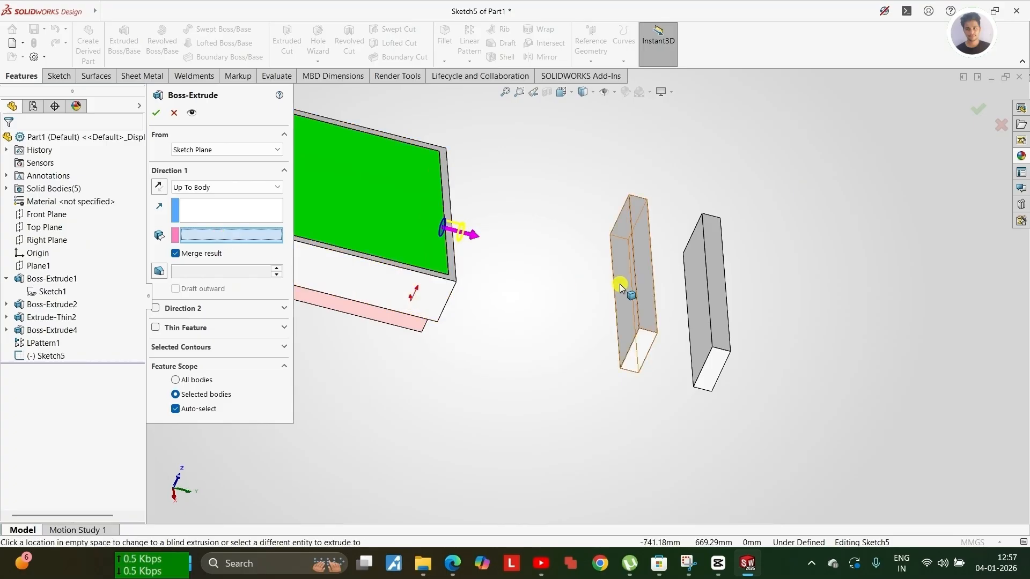
click(709, 289)
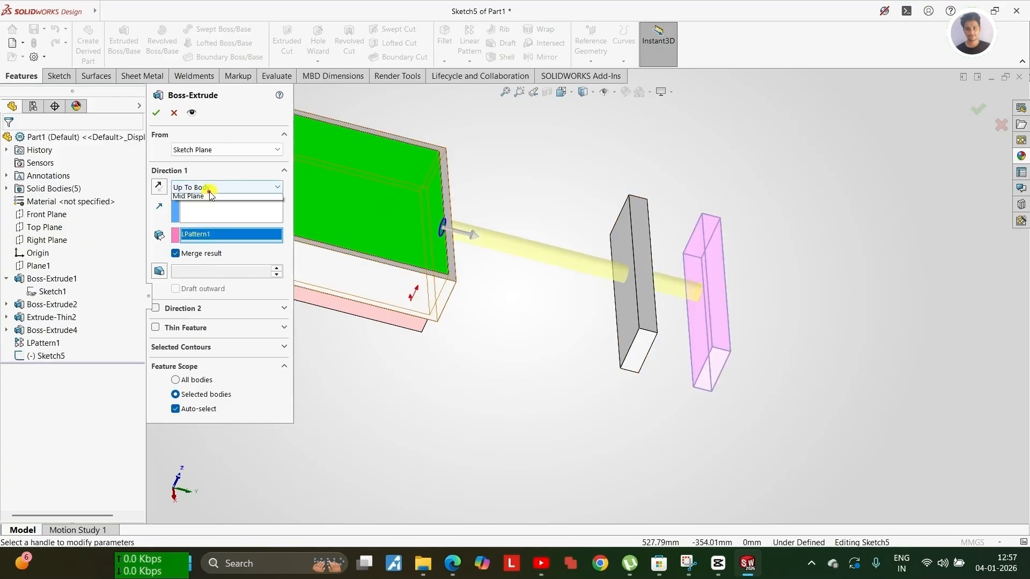
Cancel the circle's extrusion and exit its sketch.
click(209, 189)
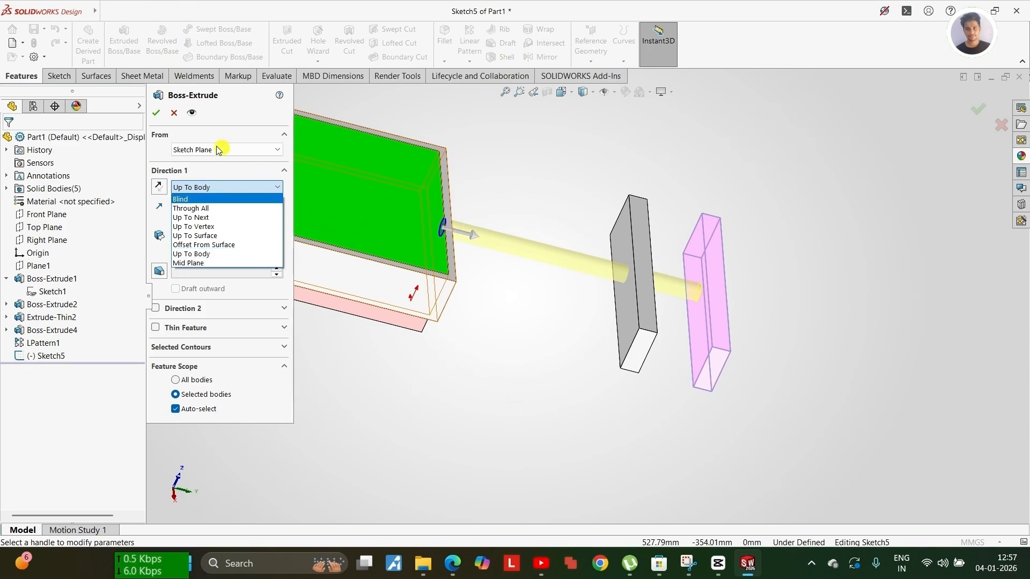
click(156, 113)
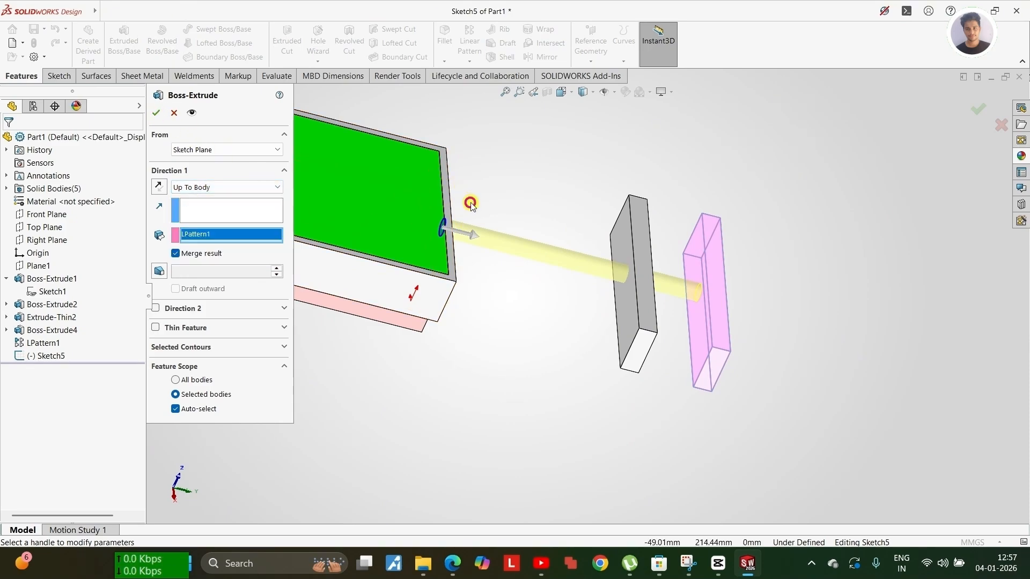
key(z)
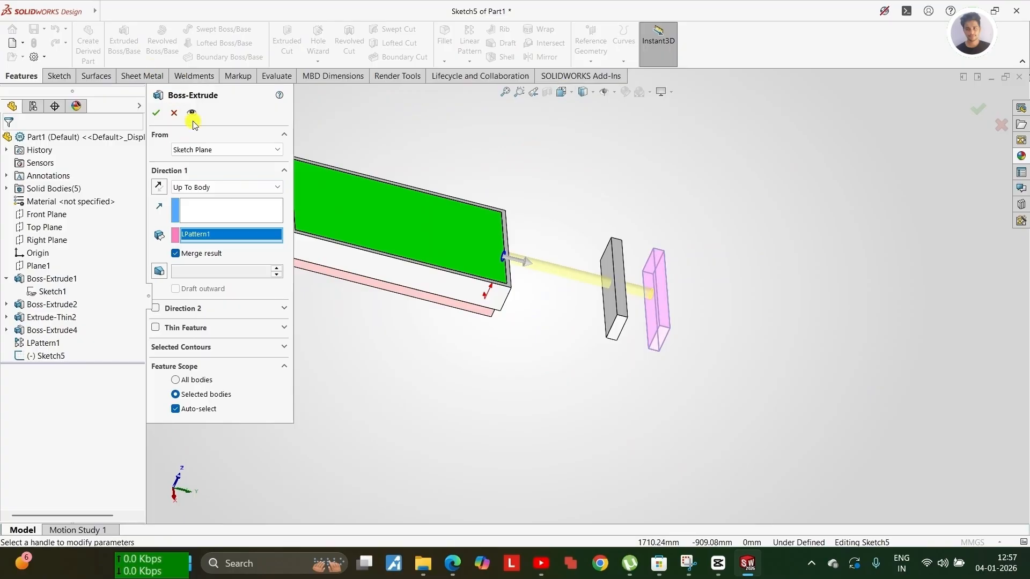
click(156, 112)
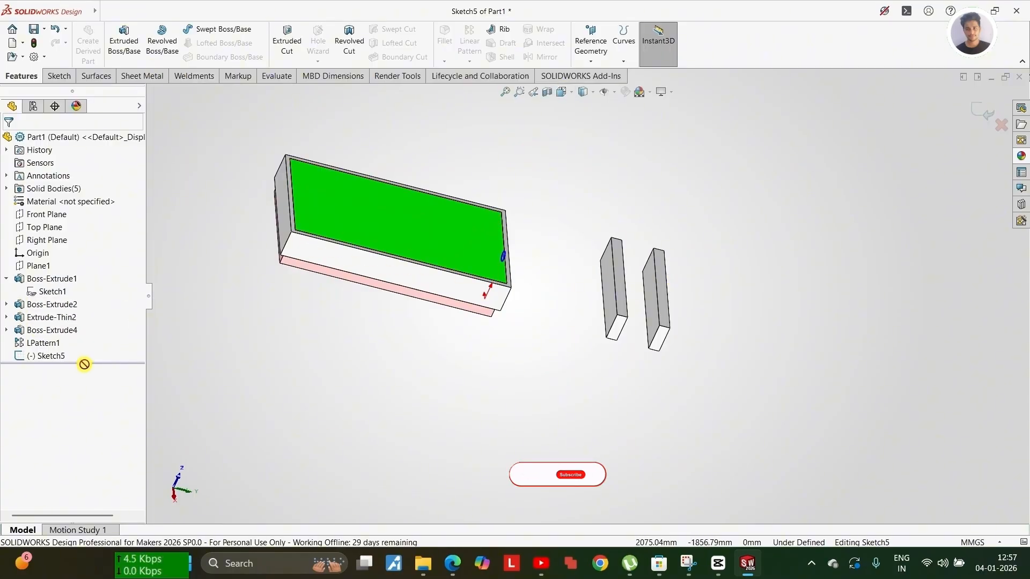
click(978, 111)
Delete Boss-Extrude4 together with its dependent linear pattern.
right_click(53, 330)
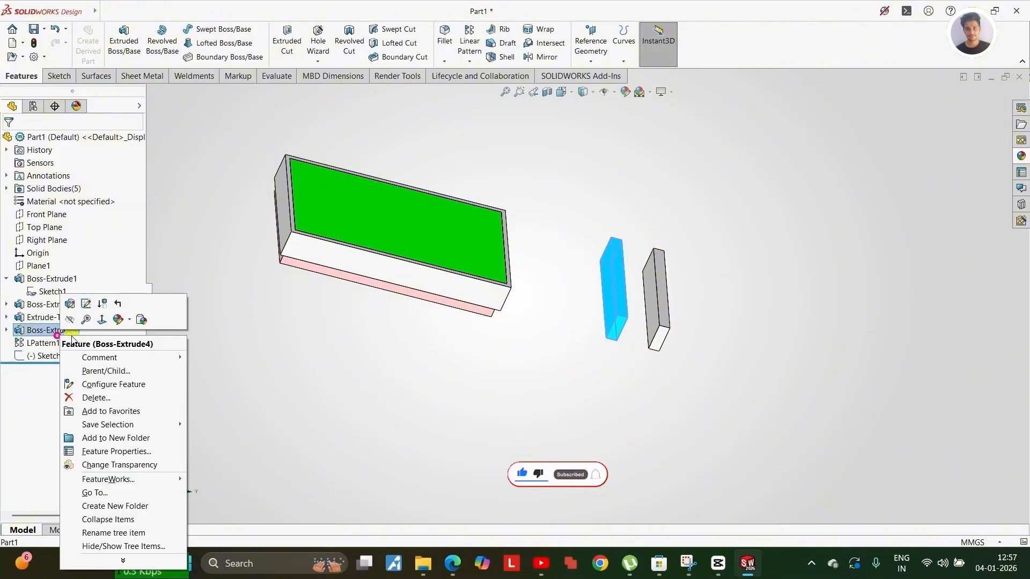
click(97, 397)
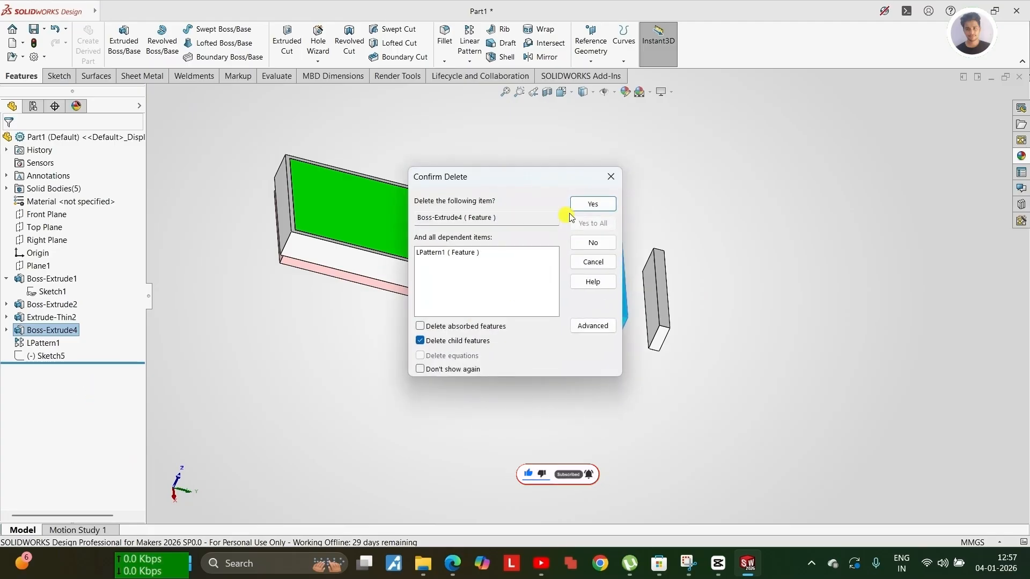
click(583, 208)
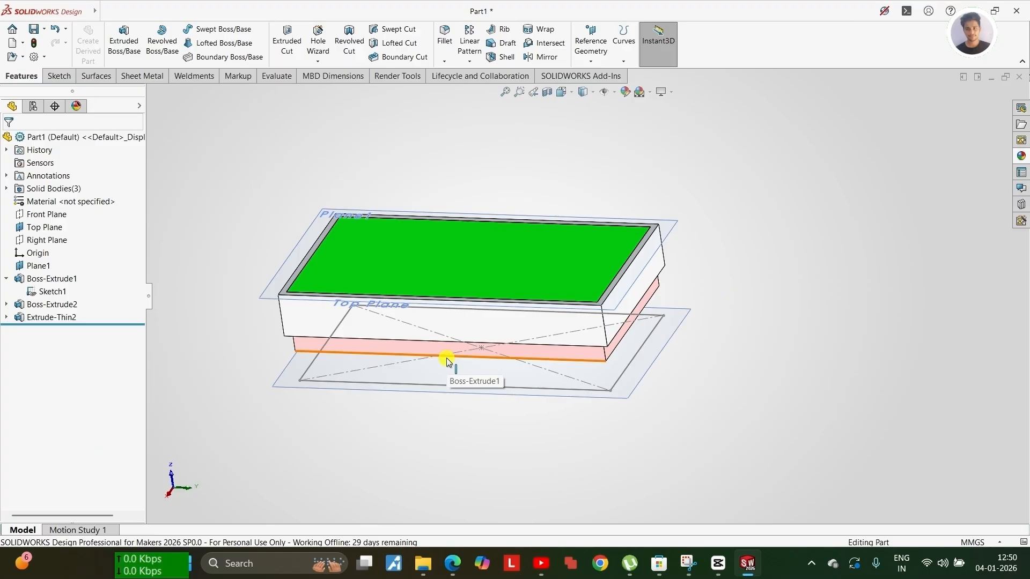
middle_drag(446, 358, 555, 328)
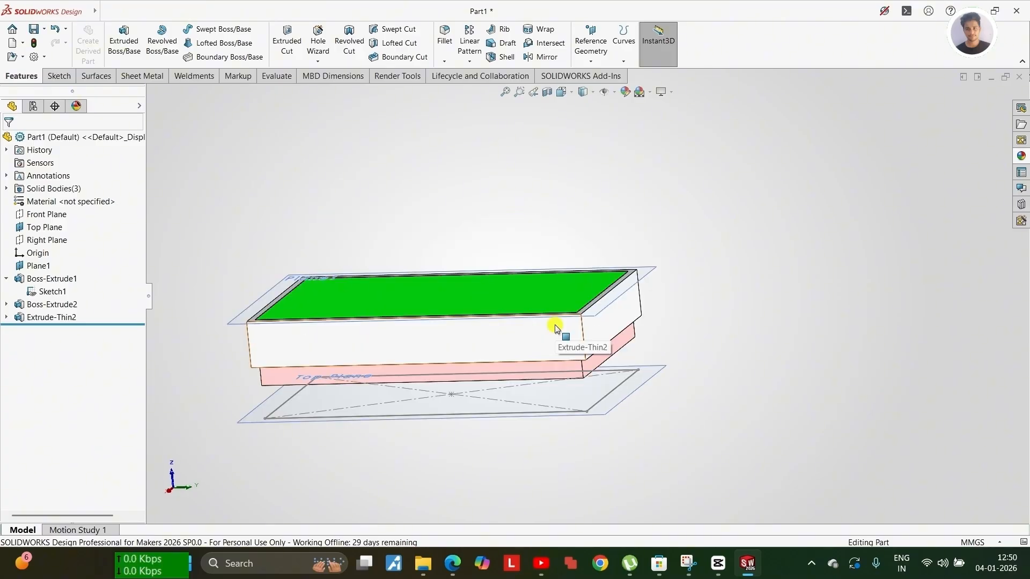